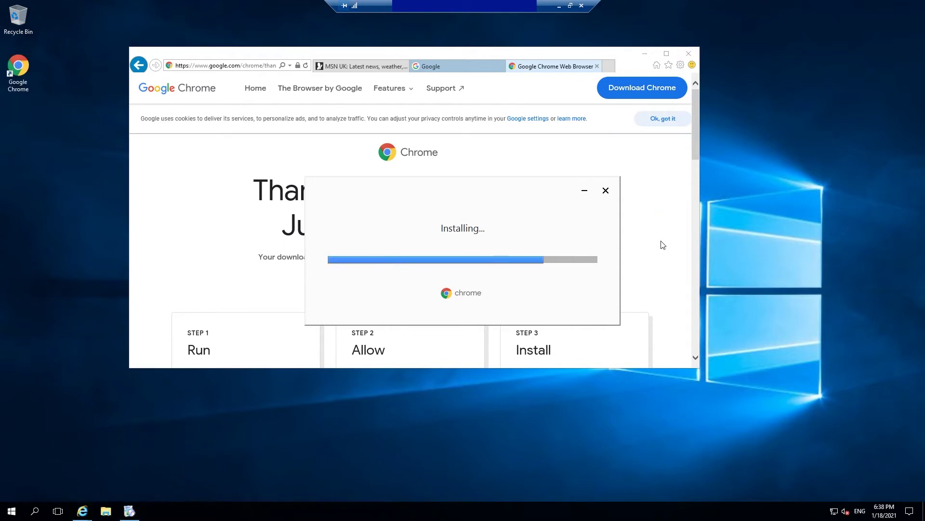
Close the old Internet Explorer window now that Chrome has installed.
{"action": "left_click", "coordinate": [689, 54]}
Skip bookmarks and choose the Geometric shapes background in Chrome's welcome setup.
{"action": "left_click", "coordinate": [389, 273]}
{"action": "left_click", "coordinate": [231, 295]}
{"action": "left_click", "coordinate": [358, 351]}
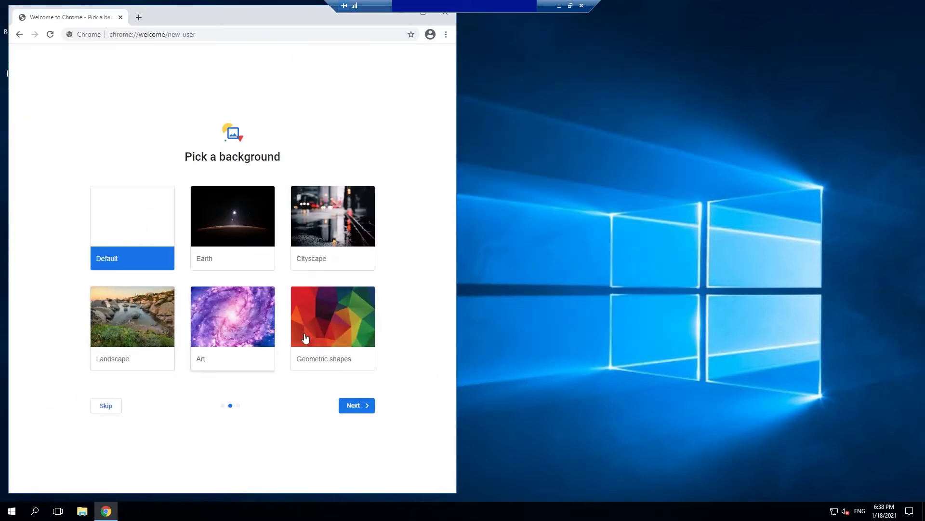
{"action": "left_click", "coordinate": [356, 405]}
Make Chrome the default browser and decline sync sign-in to reach a new tab.
{"action": "left_click", "coordinate": [310, 380]}
{"action": "left_click", "coordinate": [268, 297]}
{"action": "left_click", "coordinate": [589, 24]}
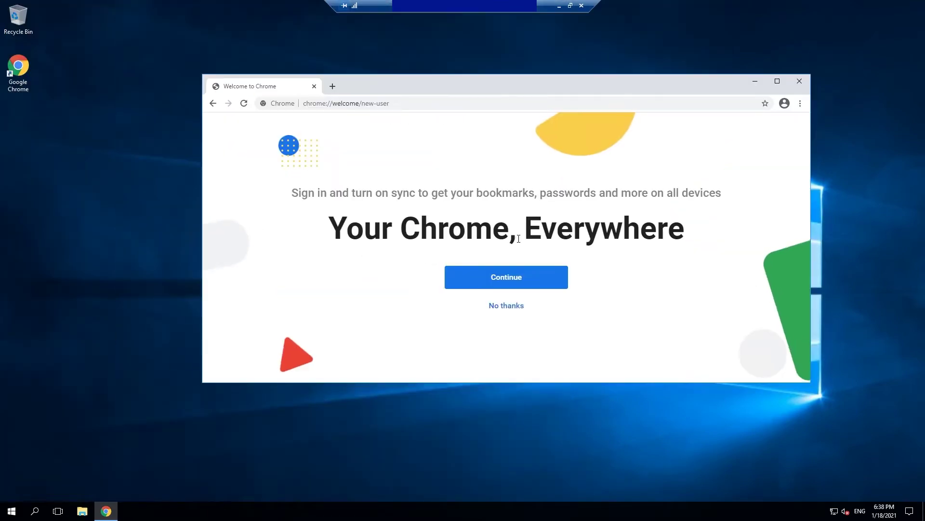
{"action": "left_click", "coordinate": [507, 304]}
{"action": "left_click", "coordinate": [432, 262]}
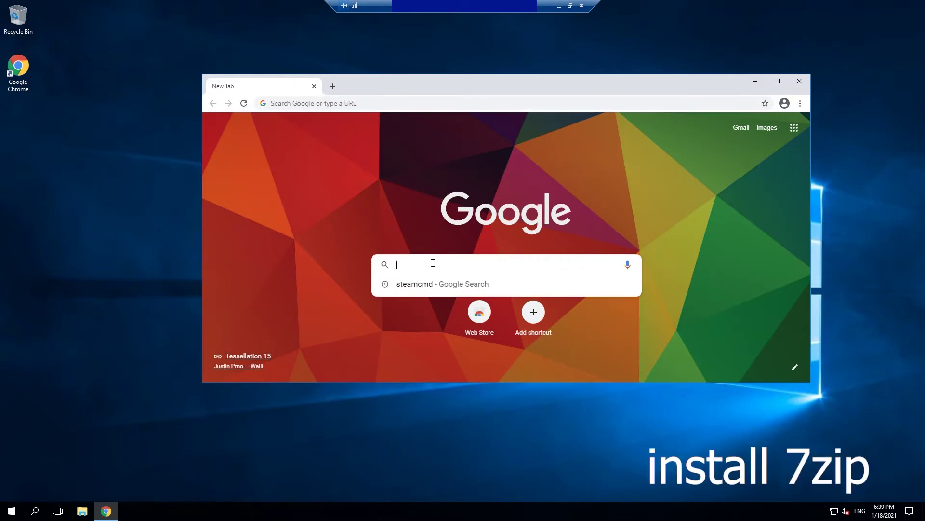
Search for 7zip and download the 64-bit 7-Zip 19.00 installer from 7-zip.org.
{"action": "type", "text": "7zip"}
{"action": "key", "text": "Return"}
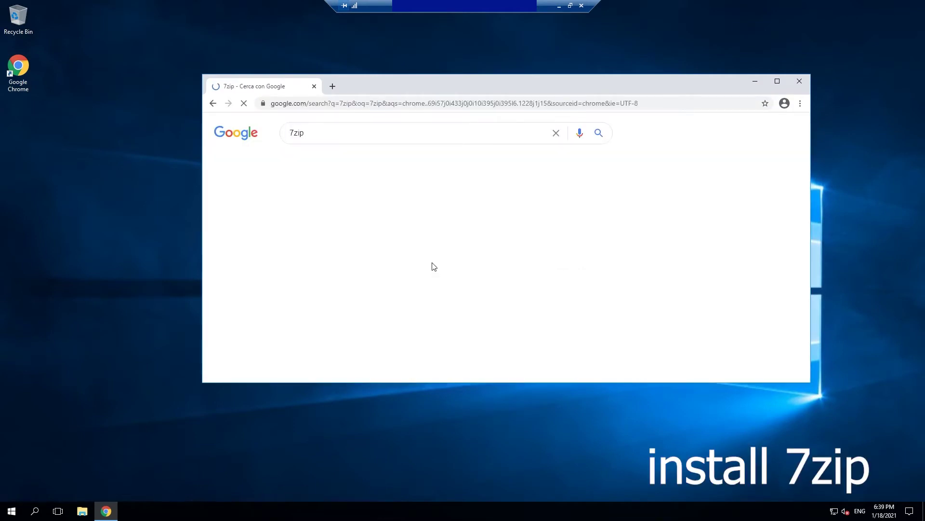
{"action": "left_click", "coordinate": [339, 221]}
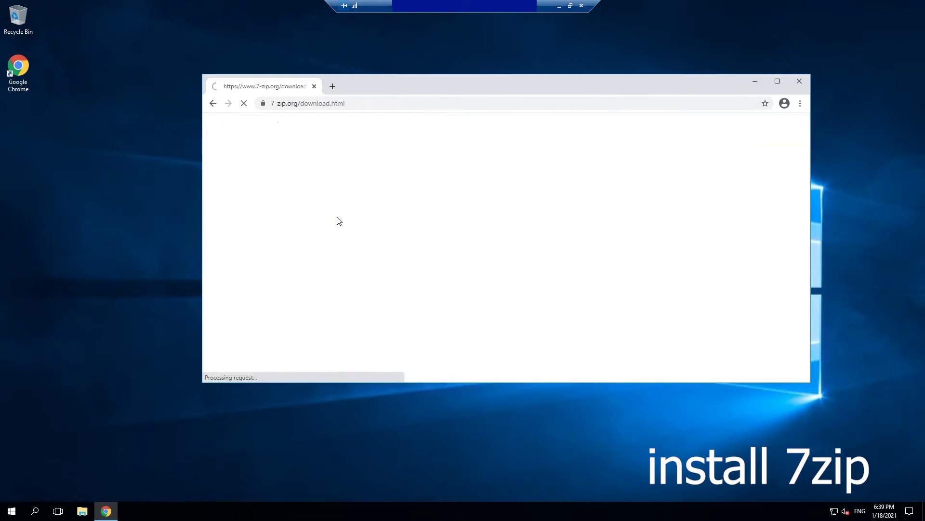
{"action": "left_click", "coordinate": [307, 192]}
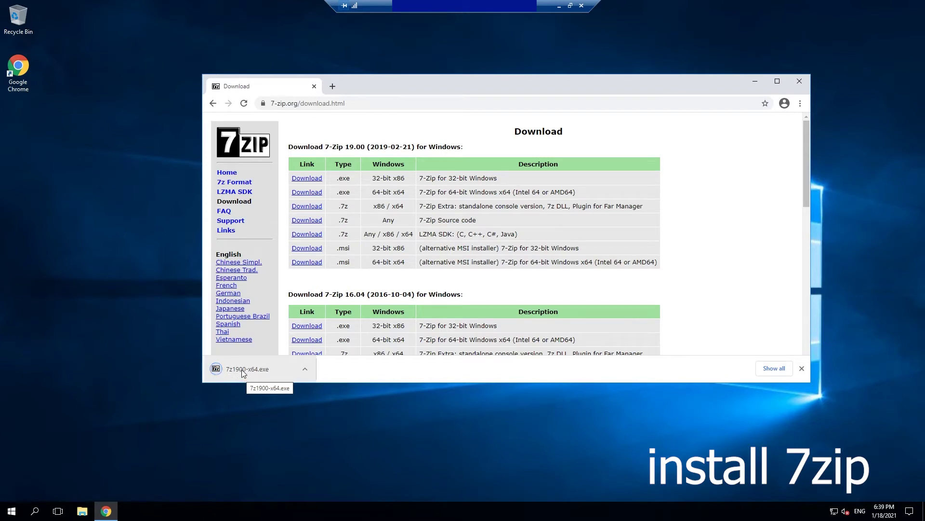
Install 7-Zip into C:\Program Files\7-Zip and close the finished setup.
{"action": "left_click", "coordinate": [242, 370]}
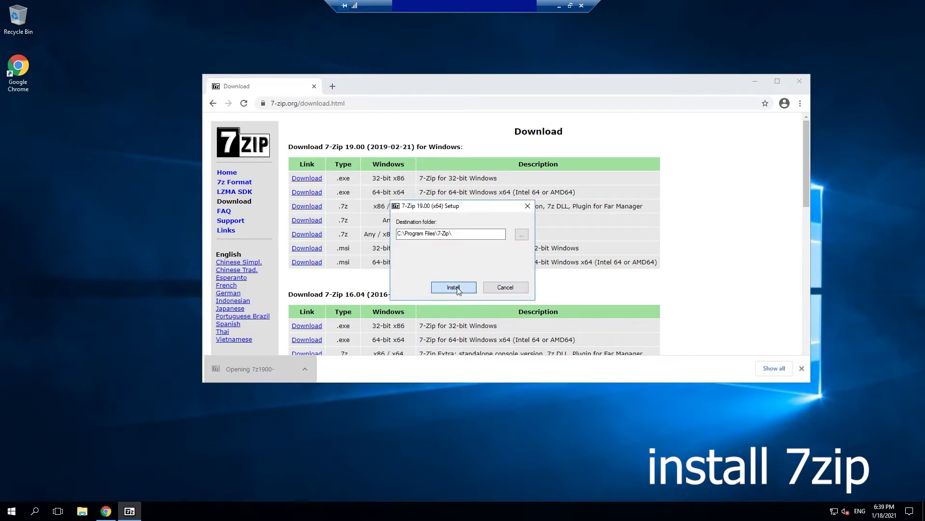
{"action": "left_click", "coordinate": [457, 288]}
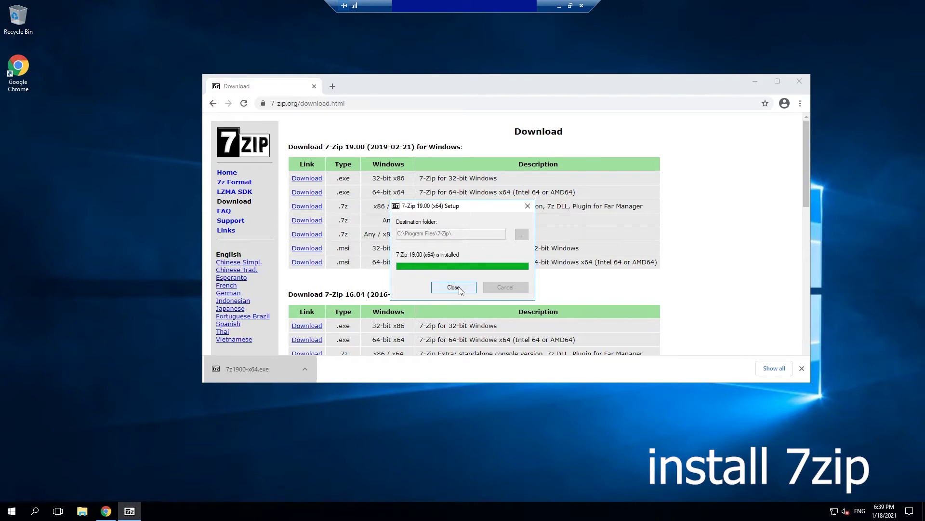
{"action": "left_click", "coordinate": [453, 287]}
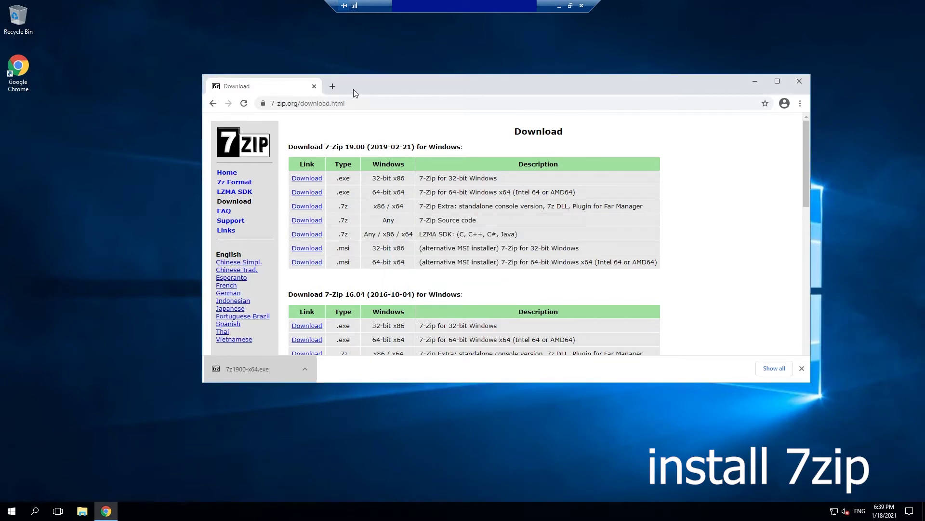
{"action": "left_click", "coordinate": [356, 103]}
Search for notepad++ and download the 7.9.2 x64 installer from notepad-plus-plus.org.
{"action": "type", "text": "notep"}
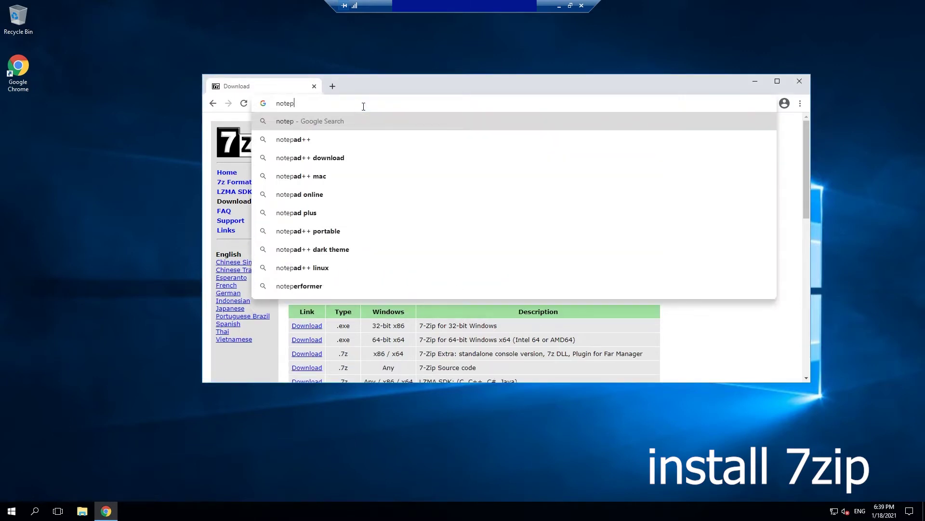
{"action": "key", "text": "Down"}
{"action": "key", "text": "Return"}
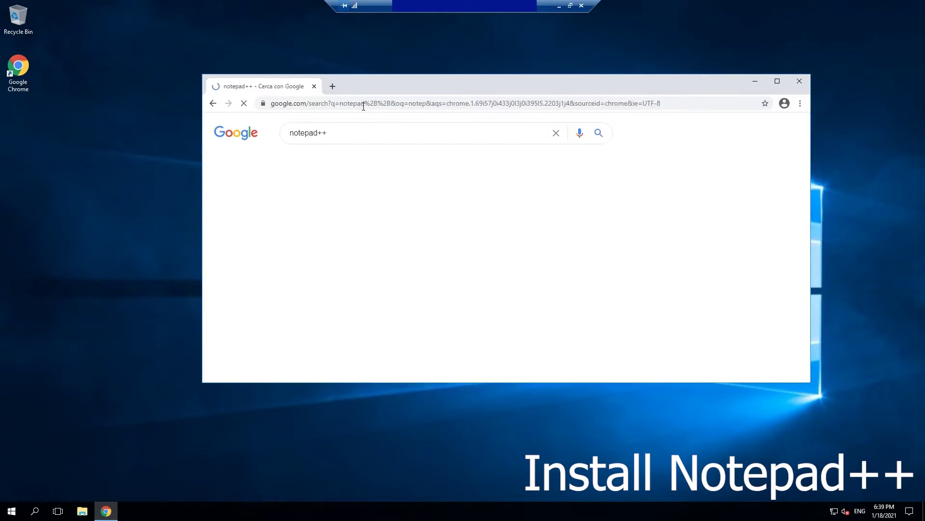
{"action": "left_click", "coordinate": [355, 217]}
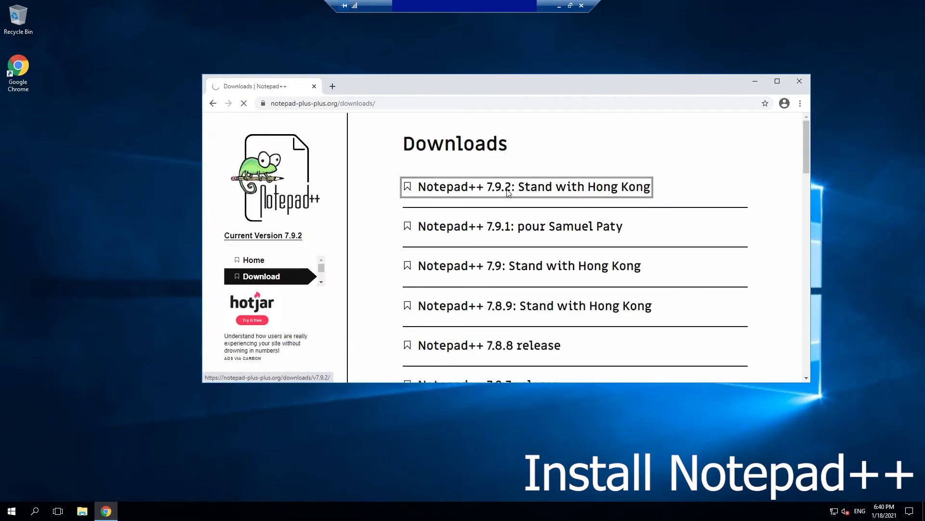
{"action": "left_click", "coordinate": [508, 190]}
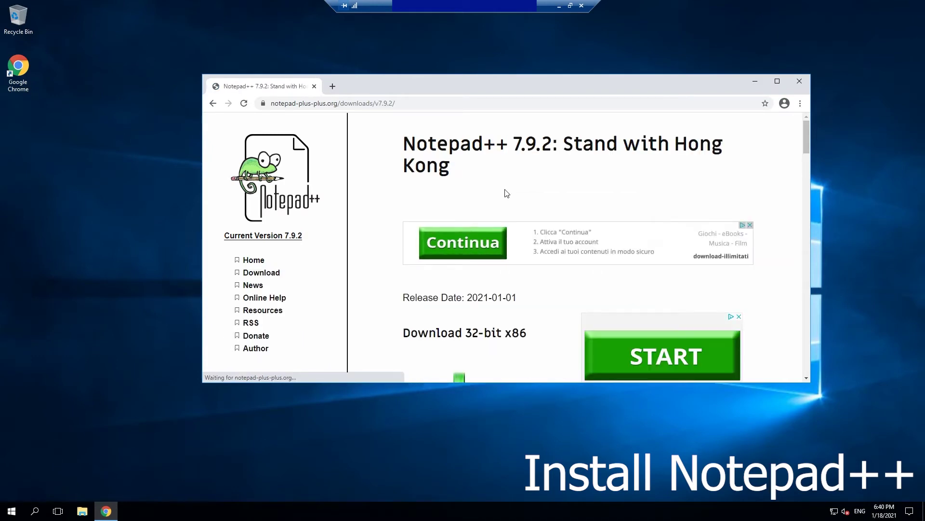
{"action": "scroll", "coordinate": [434, 278], "scroll_direction": "down", "scroll_amount": 8}
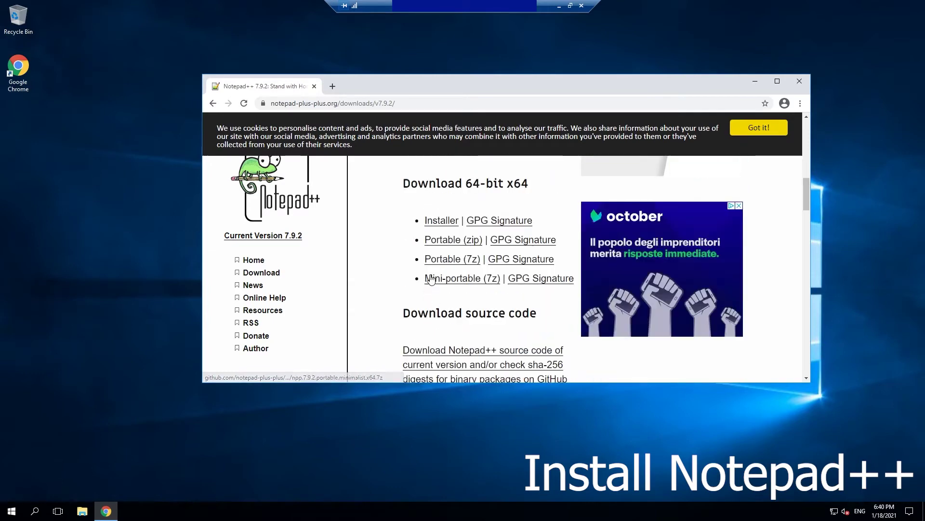
{"action": "scroll", "coordinate": [431, 280], "scroll_direction": "up", "scroll_amount": 1}
{"action": "left_click", "coordinate": [448, 275]}
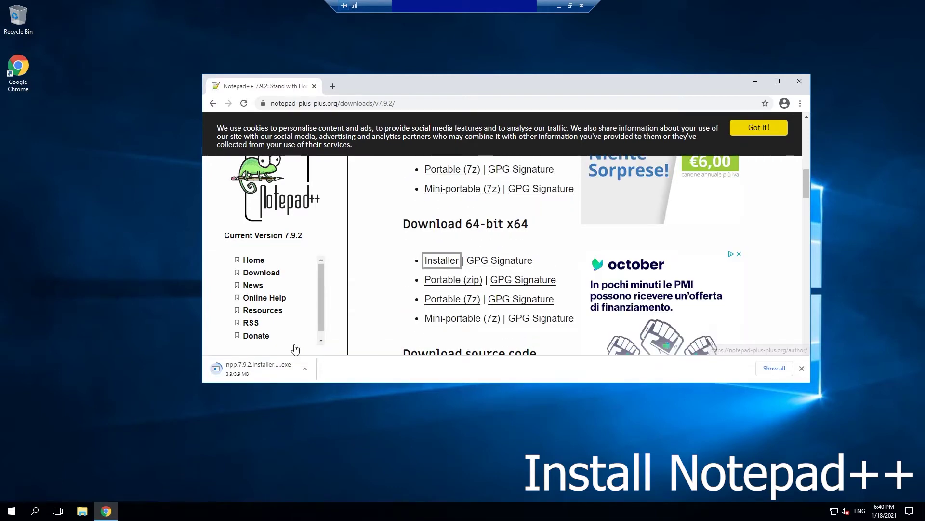
Install Notepad++ in English, accepting the licence, default location and default components.
{"action": "left_click", "coordinate": [764, 128]}
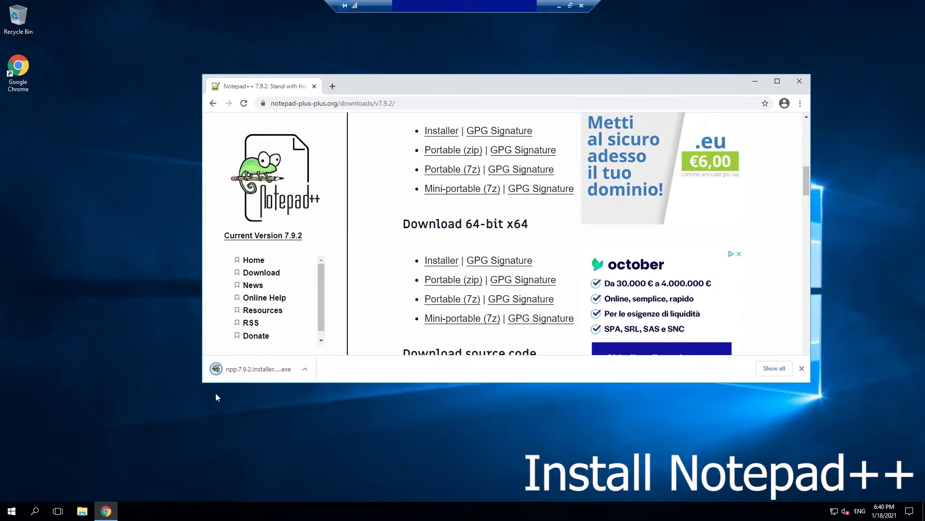
{"action": "left_click", "coordinate": [245, 374]}
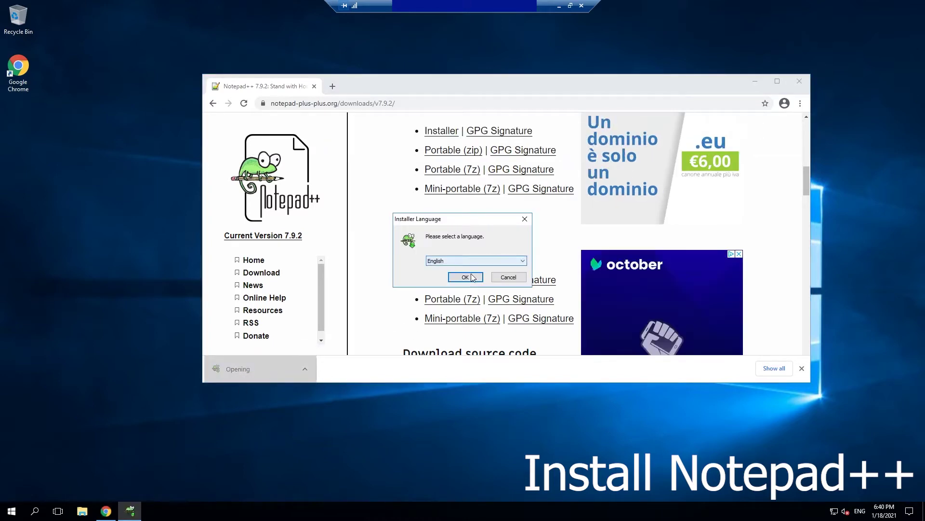
{"action": "left_click", "coordinate": [465, 276]}
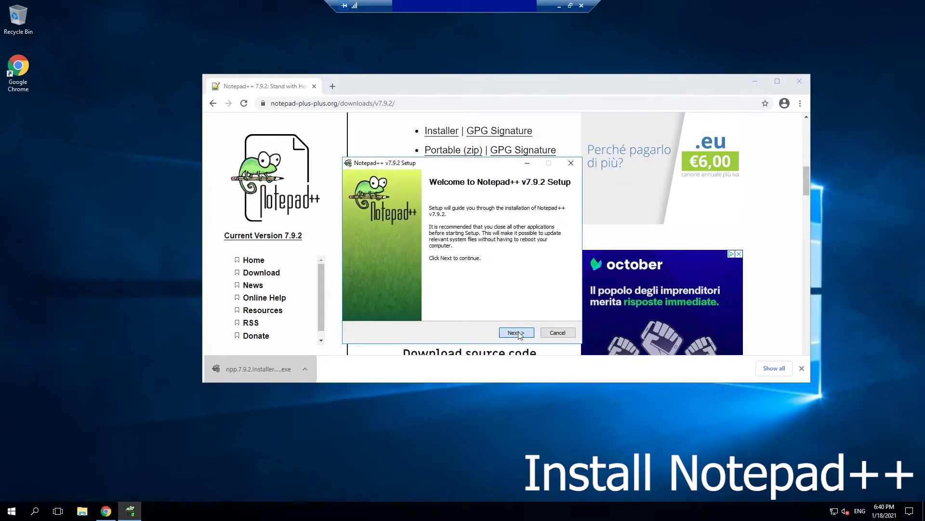
{"action": "left_click", "coordinate": [529, 333]}
{"action": "left_click", "coordinate": [529, 333]}
{"action": "left_click", "coordinate": [529, 333]}
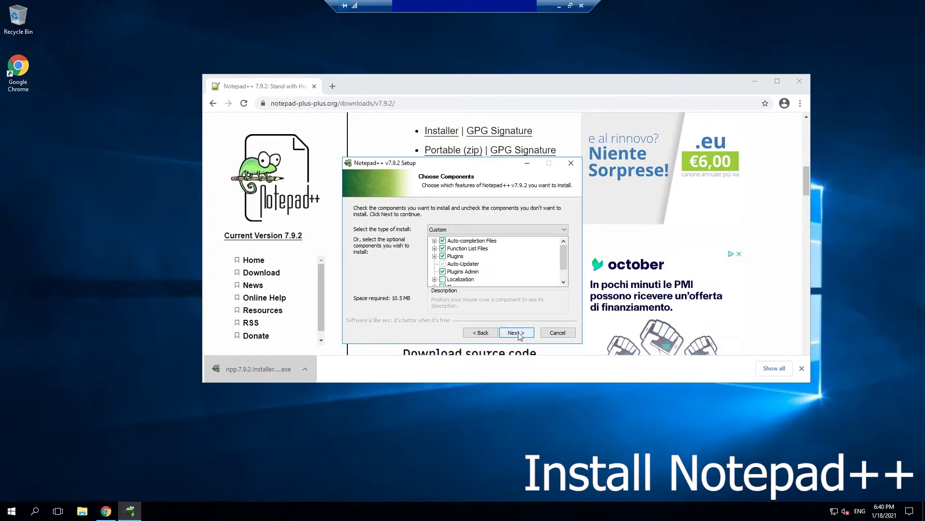
{"action": "left_click", "coordinate": [515, 332]}
{"action": "left_click", "coordinate": [520, 334]}
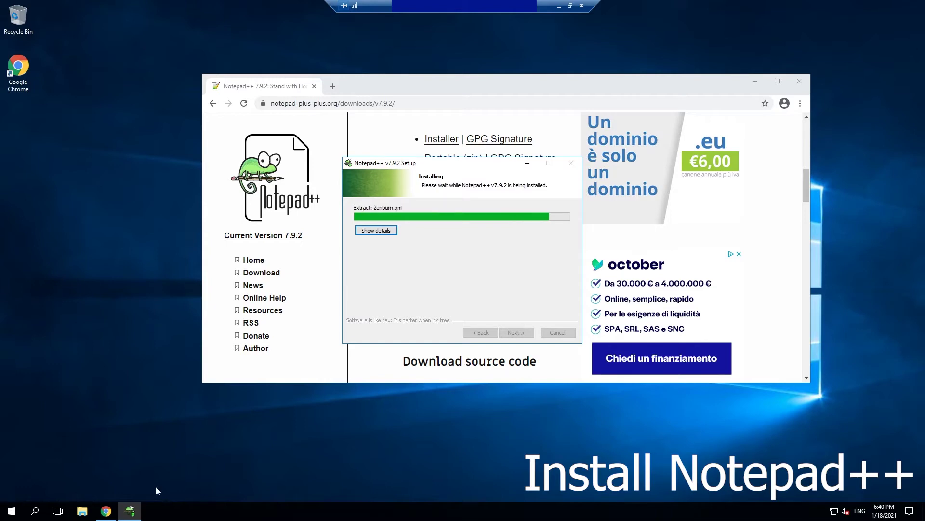
Finish the Notepad++ setup with Run Notepad++ unchecked.
{"action": "right_click", "coordinate": [112, 509]}
{"action": "left_click", "coordinate": [81, 474]}
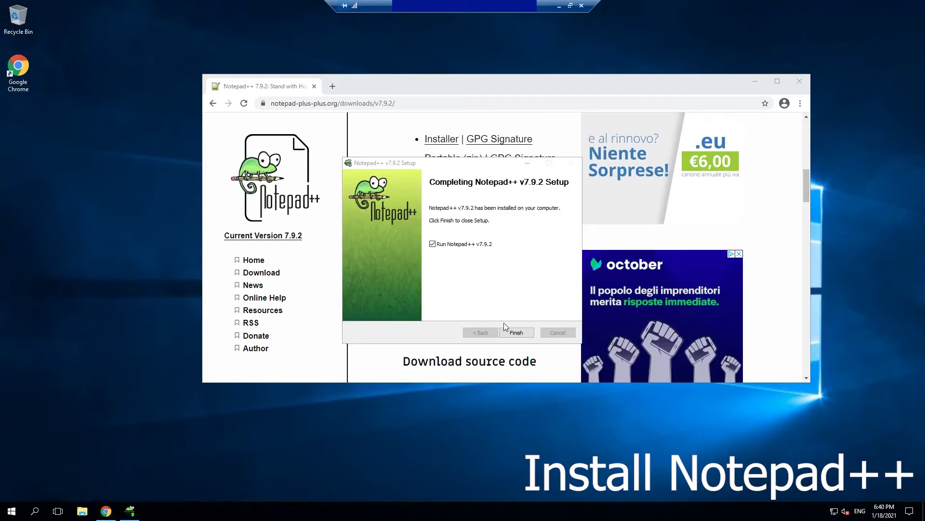
{"action": "left_click", "coordinate": [457, 244]}
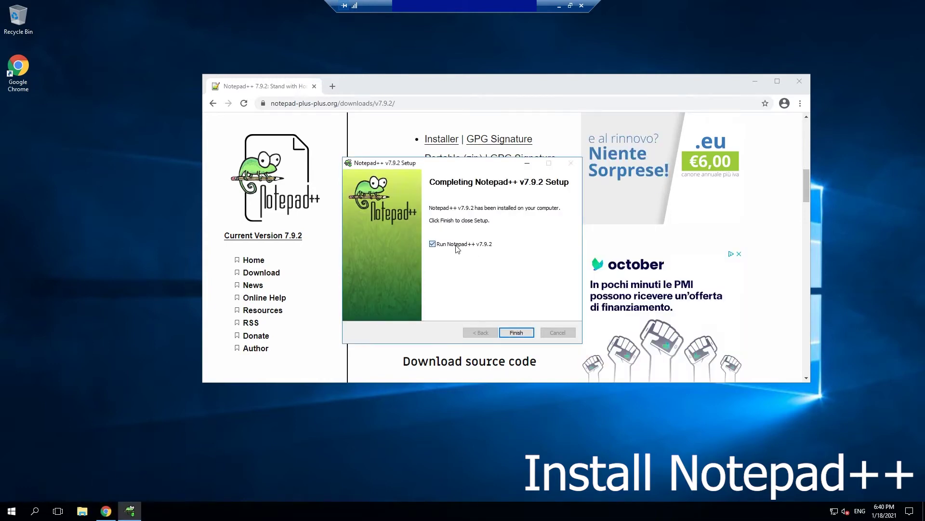
{"action": "left_click", "coordinate": [516, 332]}
{"action": "left_click", "coordinate": [409, 103]}
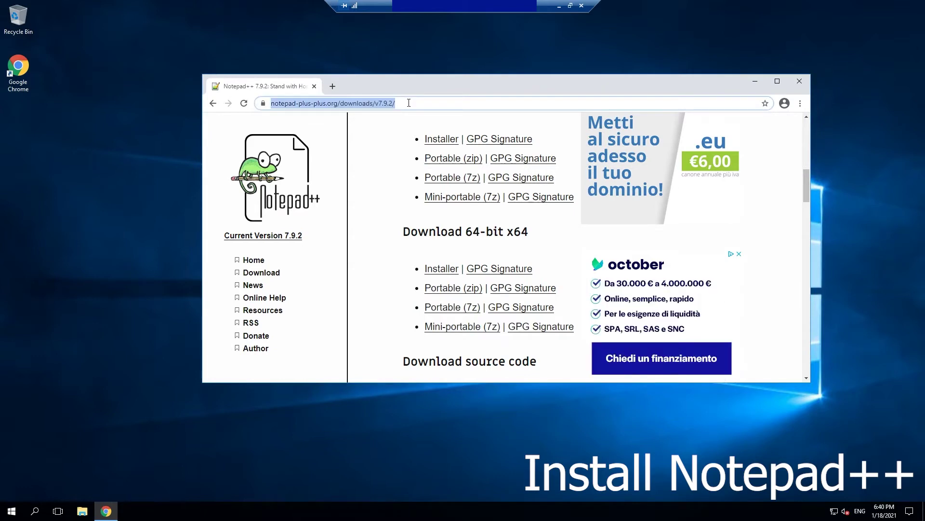
Search for microsoft visual c++ 2012 and open Microsoft's download page.
{"action": "key", "text": "BackSpace"}
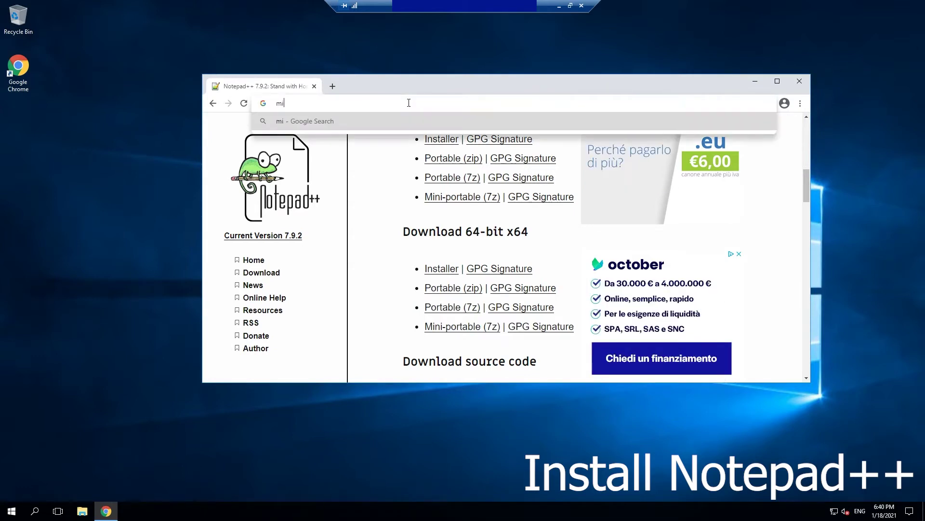
{"action": "type", "text": "microsof"}
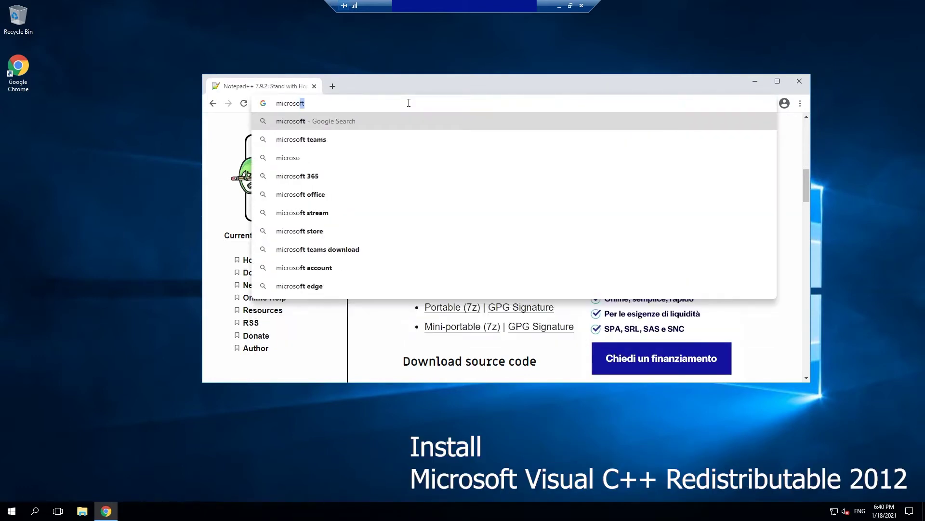
{"action": "type", "text": "t vi"}
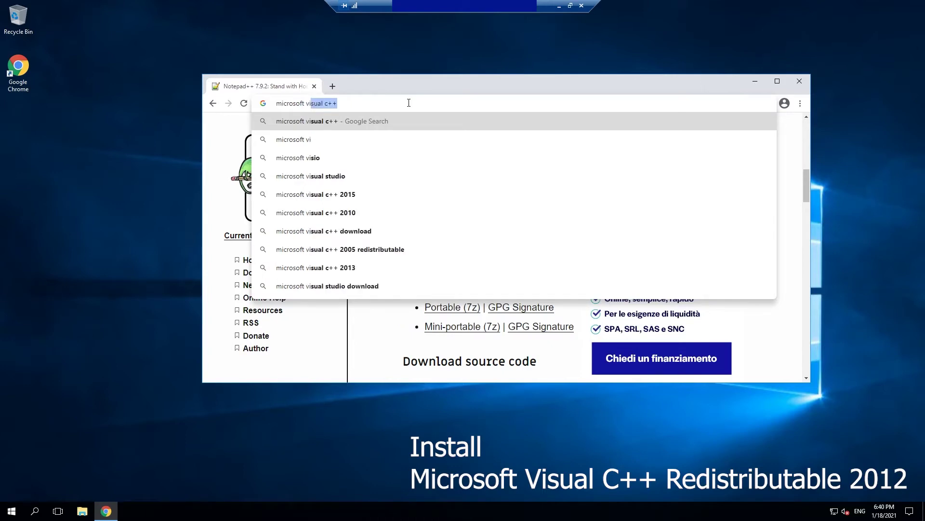
{"action": "key", "text": "Right"}
{"action": "type", "text": "2012"}
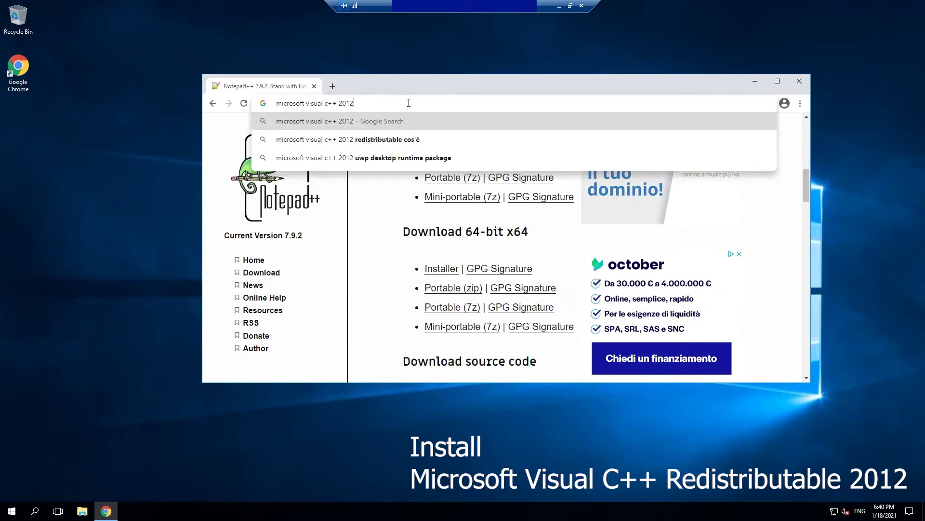
{"action": "key", "text": "Return"}
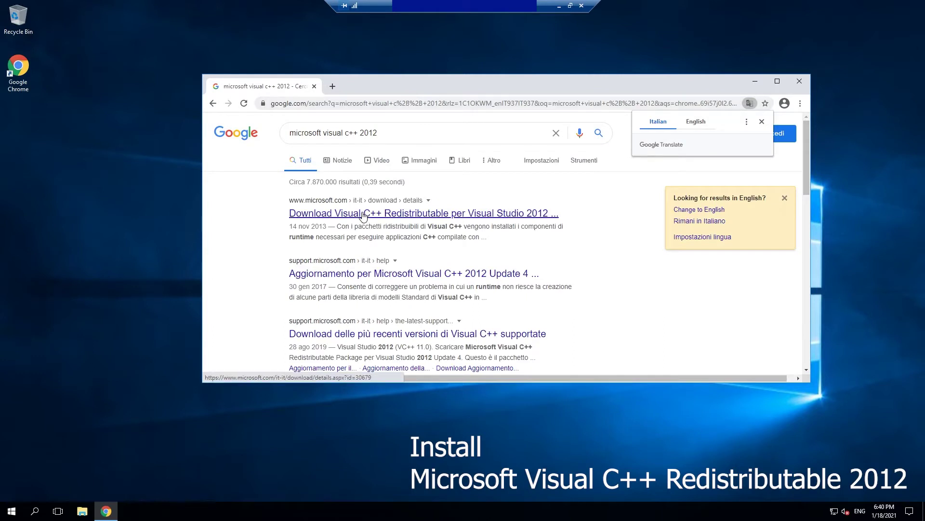
{"action": "left_click", "coordinate": [363, 214]}
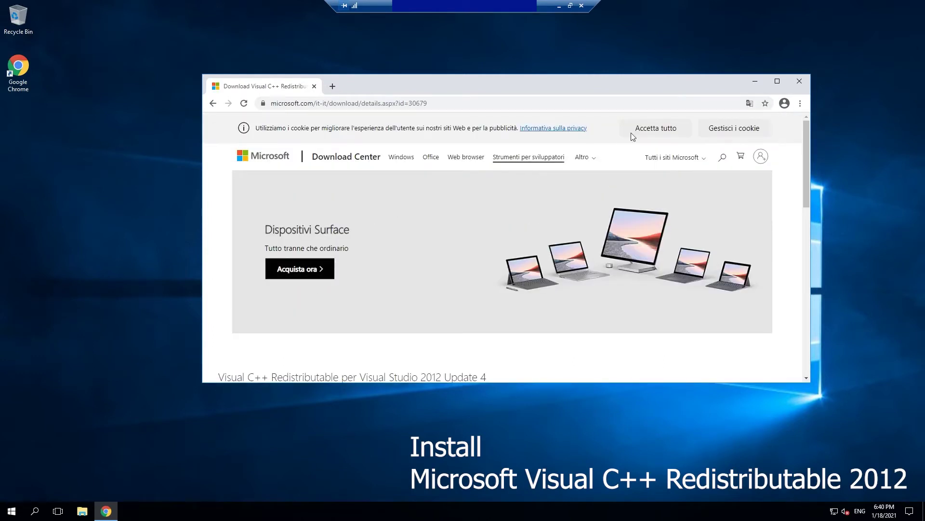
Translate the page and switch the download language to English.
{"action": "left_click", "coordinate": [750, 104]}
{"action": "left_click", "coordinate": [696, 121]}
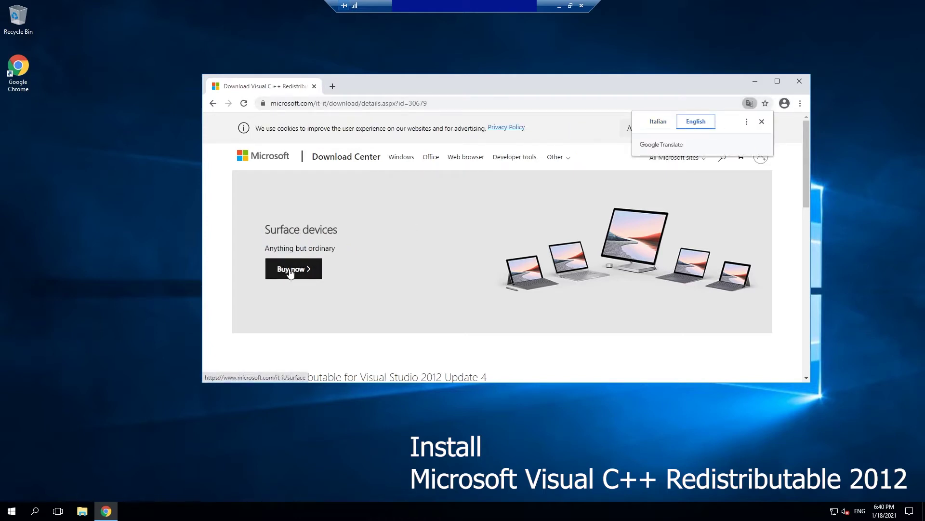
{"action": "scroll", "coordinate": [290, 272], "scroll_direction": "down", "scroll_amount": 3}
{"action": "left_click", "coordinate": [382, 314]}
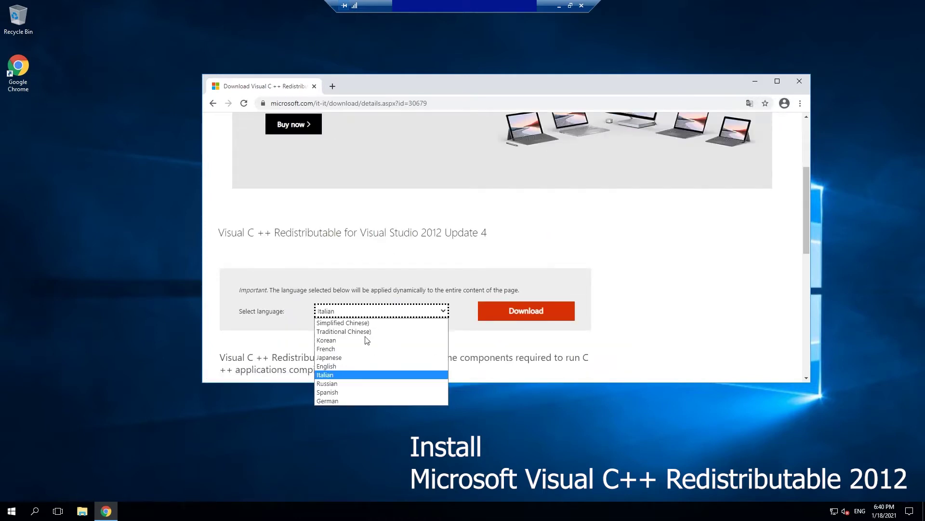
{"action": "left_click", "coordinate": [340, 367]}
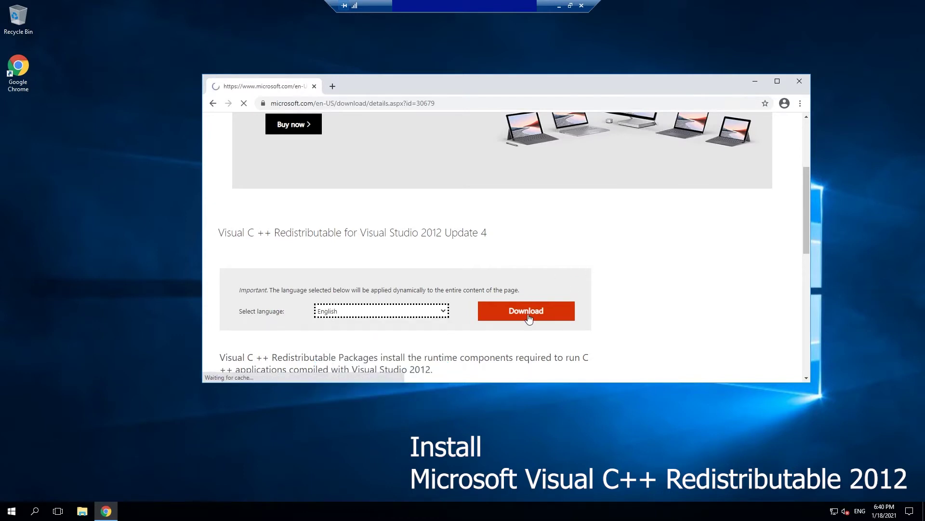
Select vcredist_x64.exe and vcredist_x86.exe and download both.
{"action": "scroll", "coordinate": [461, 265], "scroll_direction": "down", "scroll_amount": 3}
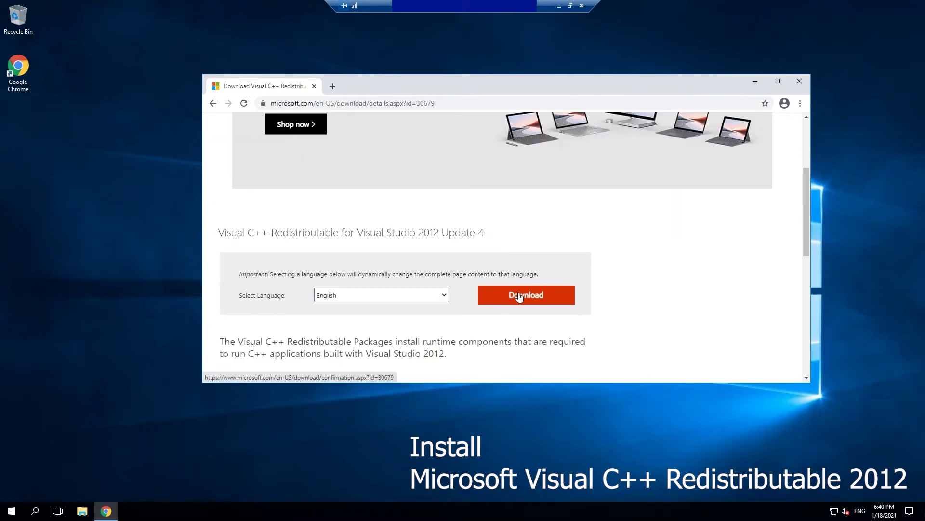
{"action": "left_click", "coordinate": [519, 296]}
{"action": "left_click", "coordinate": [223, 193]}
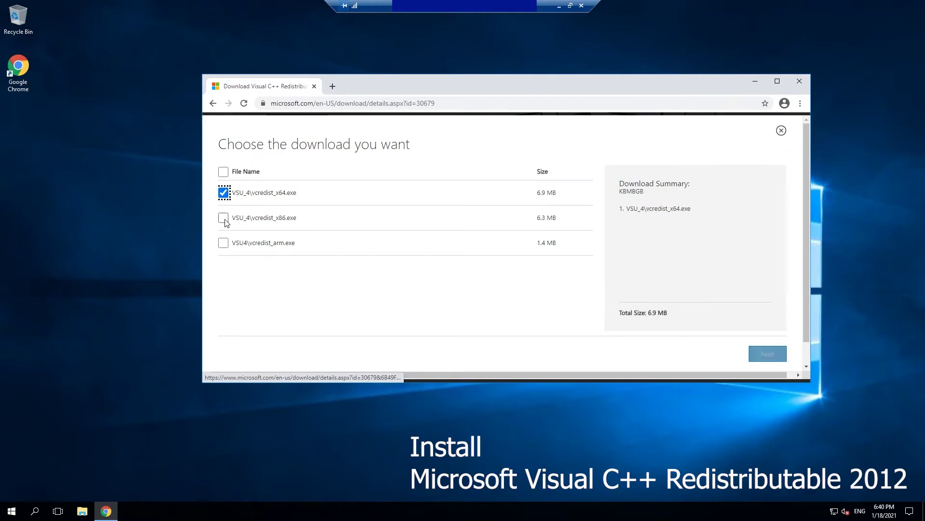
{"action": "left_click", "coordinate": [223, 217]}
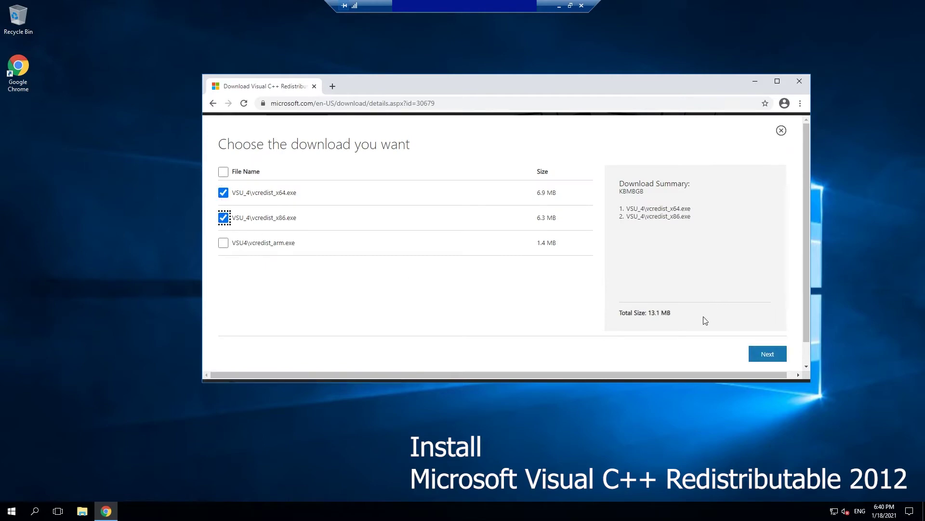
{"action": "left_click", "coordinate": [769, 356]}
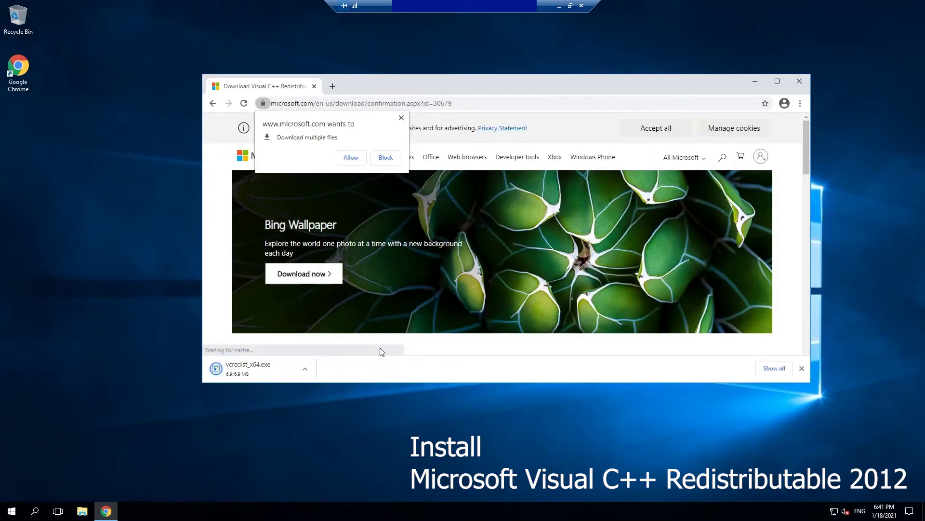
Allow multiple downloads, then install the x86 Visual C++ 2012 redistributable and close it.
{"action": "left_click", "coordinate": [351, 157]}
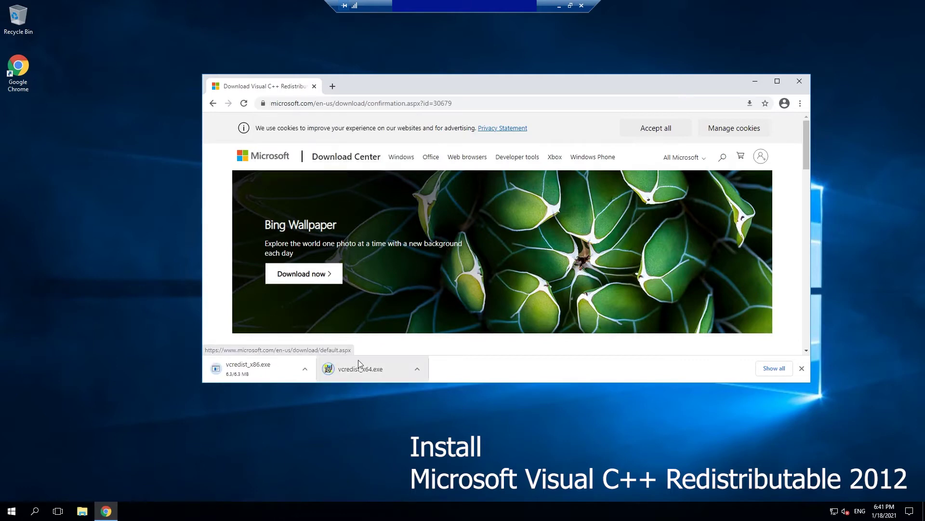
{"action": "left_click", "coordinate": [256, 369]}
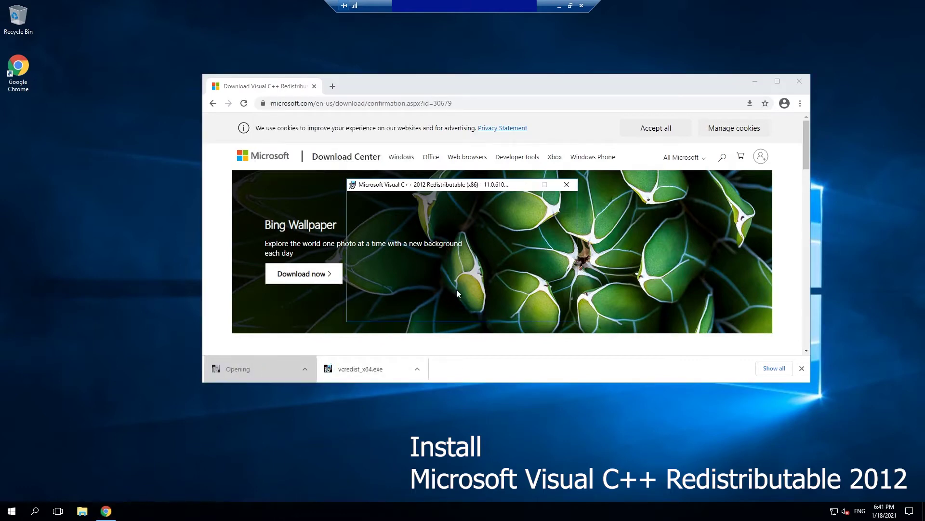
{"action": "left_click", "coordinate": [511, 310]}
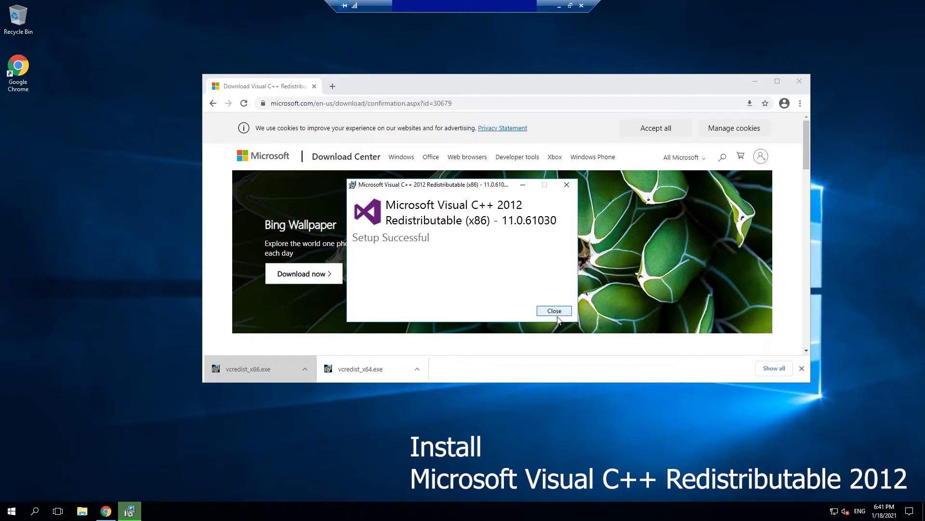
{"action": "left_click", "coordinate": [555, 311]}
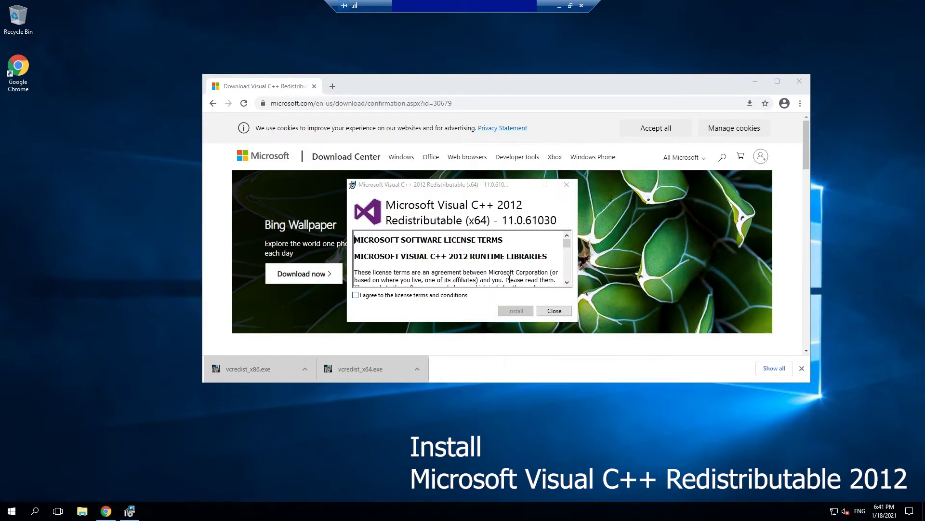
Accept the licence terms, then install the x64 Visual C++ 2012 redistributable and close it.
{"action": "left_click", "coordinate": [442, 301]}
{"action": "left_click", "coordinate": [513, 311]}
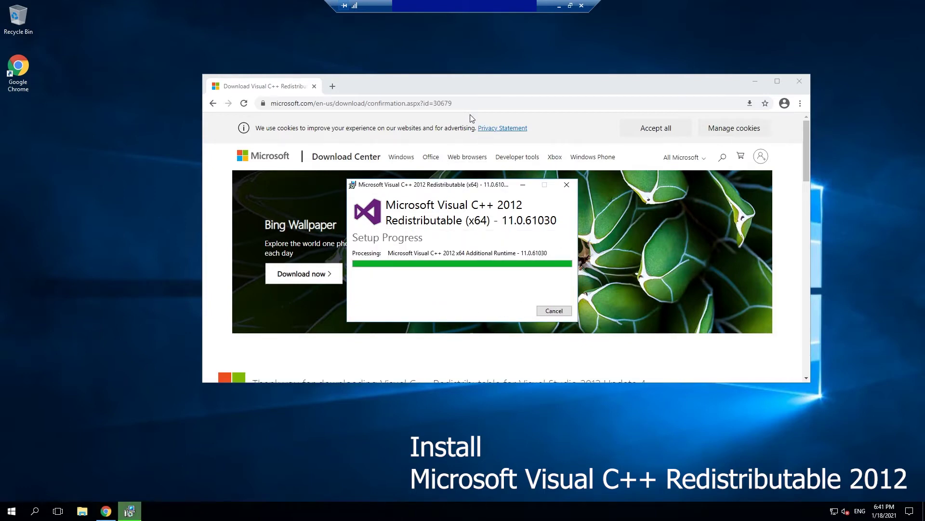
{"action": "left_click", "coordinate": [566, 187]}
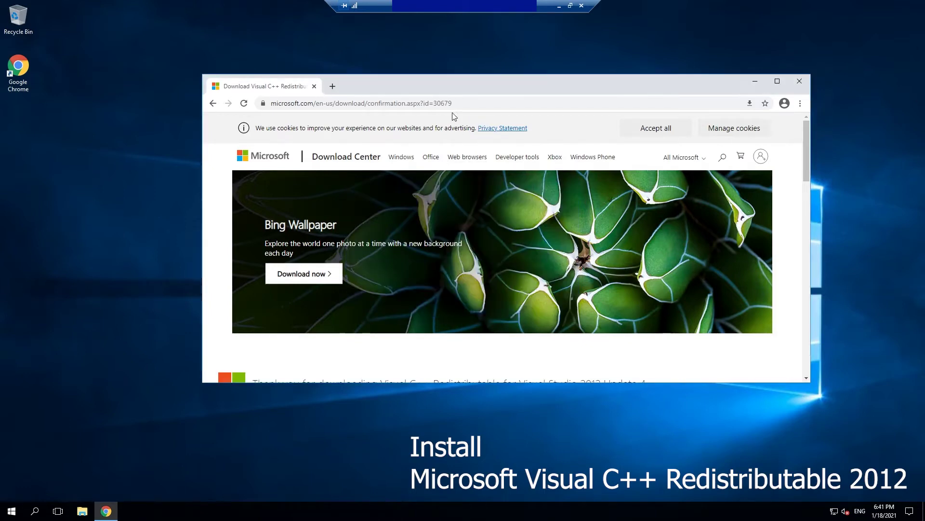
{"action": "left_click", "coordinate": [465, 104]}
Search for microsoft visual c++ 2013 and open its Redistributable download page.
{"action": "type", "text": "microsoft"}
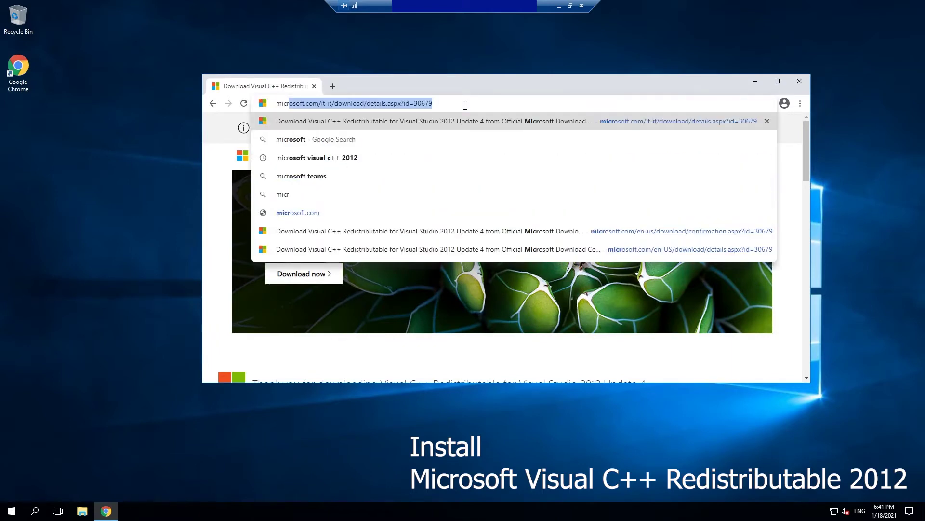
{"action": "key", "text": "Down"}
{"action": "key", "text": "BackSpace"}
{"action": "type", "text": "3"}
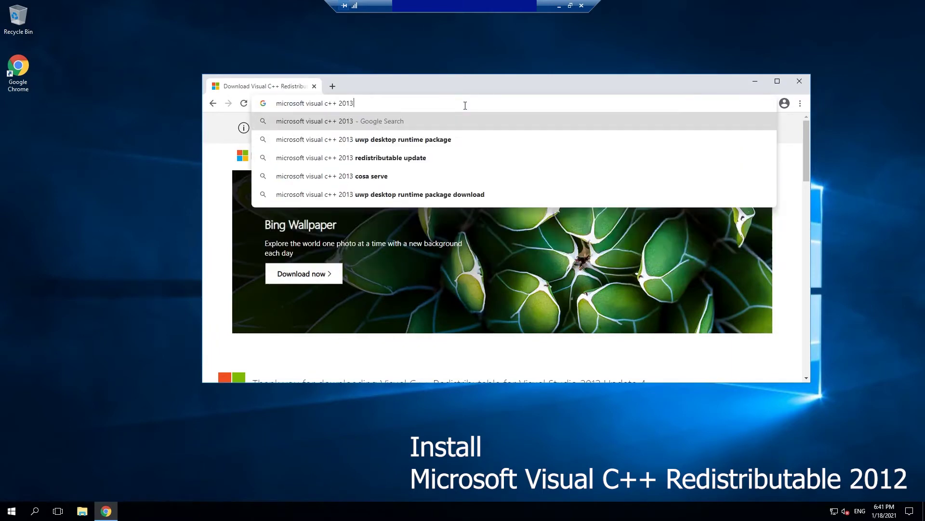
{"action": "key", "text": "Return"}
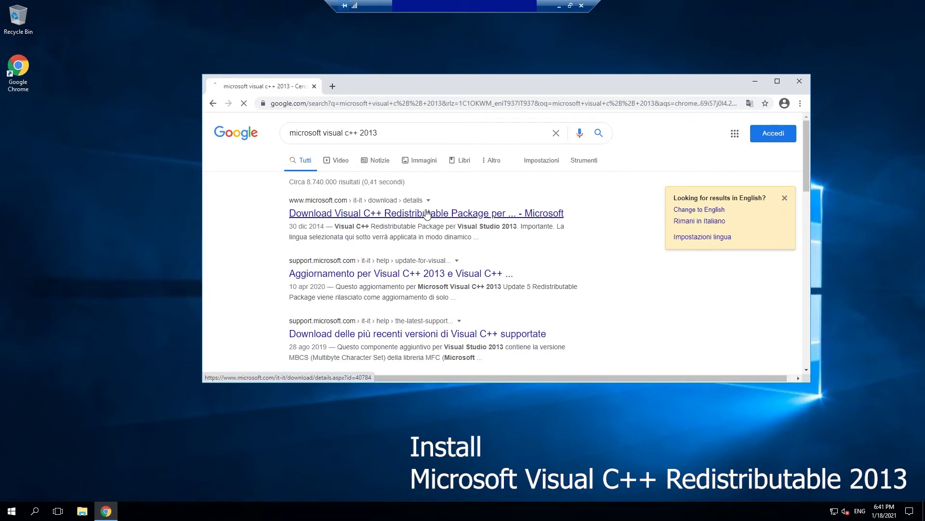
{"action": "left_click", "coordinate": [426, 212]}
Switch to English, download vcredist_x64.exe and vcredist_x86.exe, and run the x86 installer.
{"action": "scroll", "coordinate": [354, 241], "scroll_direction": "down", "scroll_amount": 5}
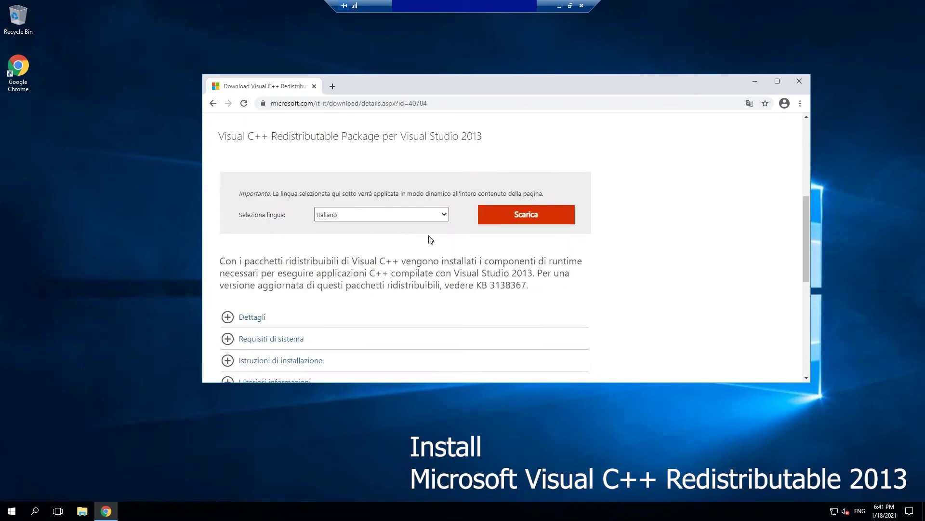
{"action": "left_click", "coordinate": [414, 214]}
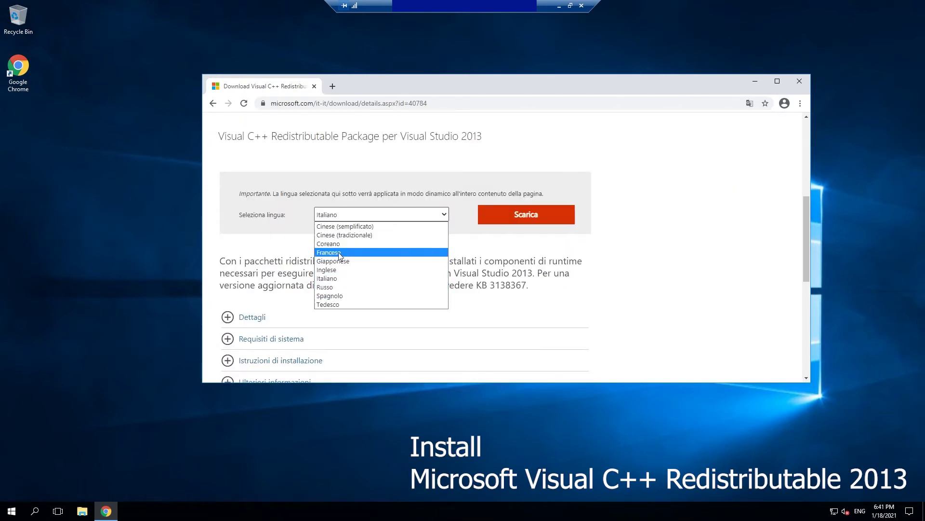
{"action": "left_click", "coordinate": [341, 270]}
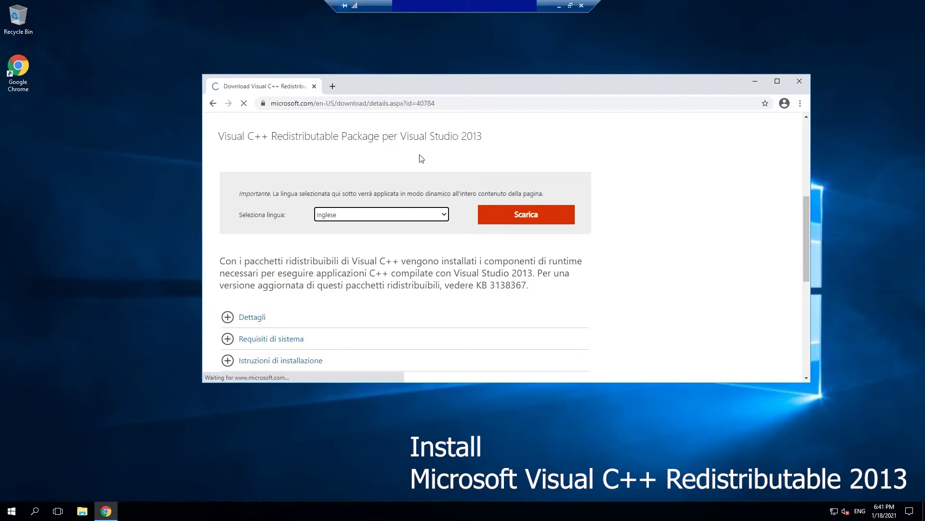
{"action": "scroll", "coordinate": [489, 223], "scroll_direction": "down", "scroll_amount": 4}
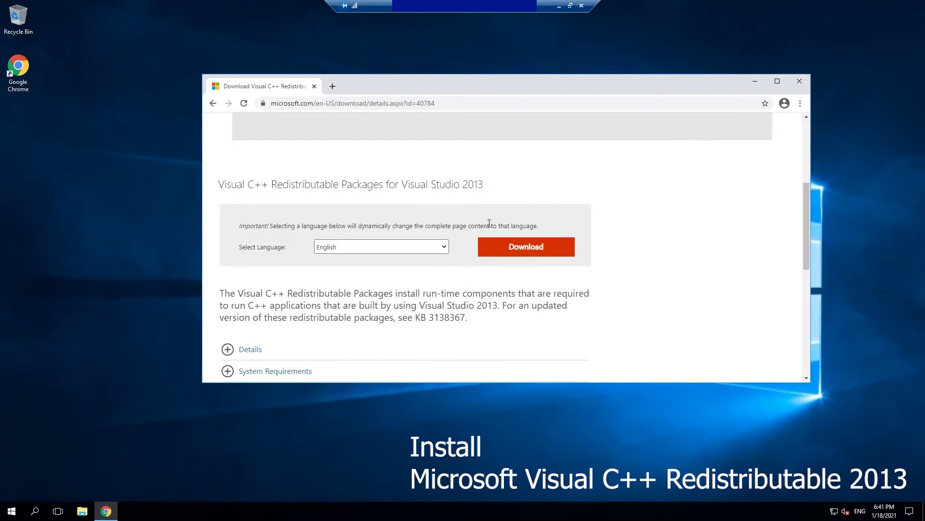
{"action": "left_click", "coordinate": [523, 248]}
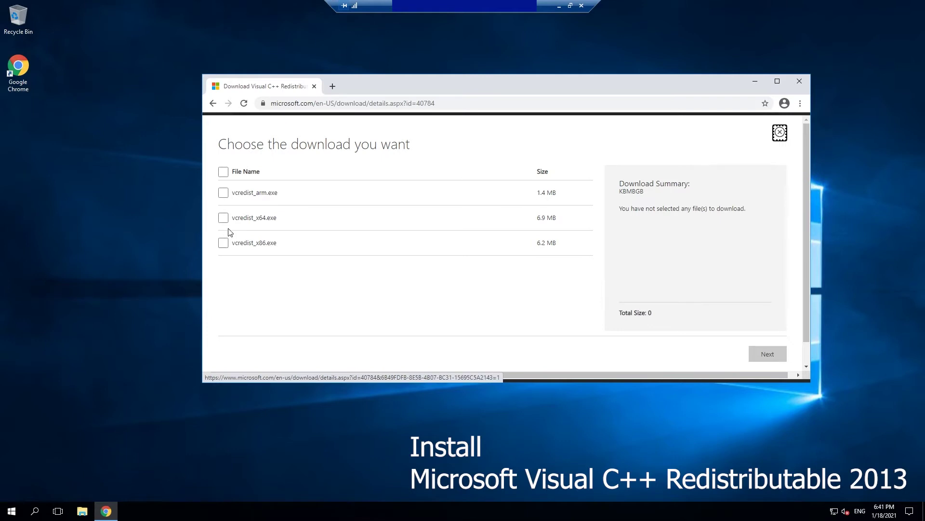
{"action": "left_click", "coordinate": [224, 218]}
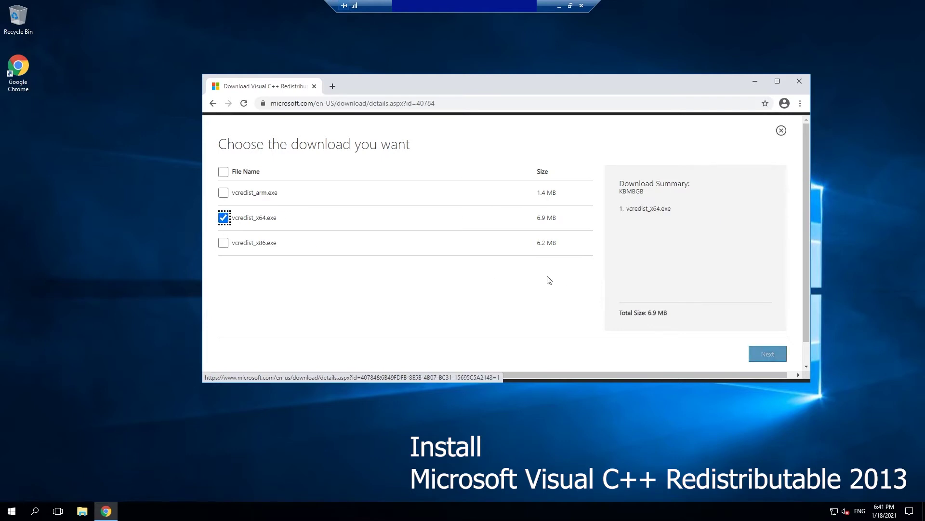
{"action": "left_click", "coordinate": [224, 243]}
{"action": "left_click", "coordinate": [768, 354]}
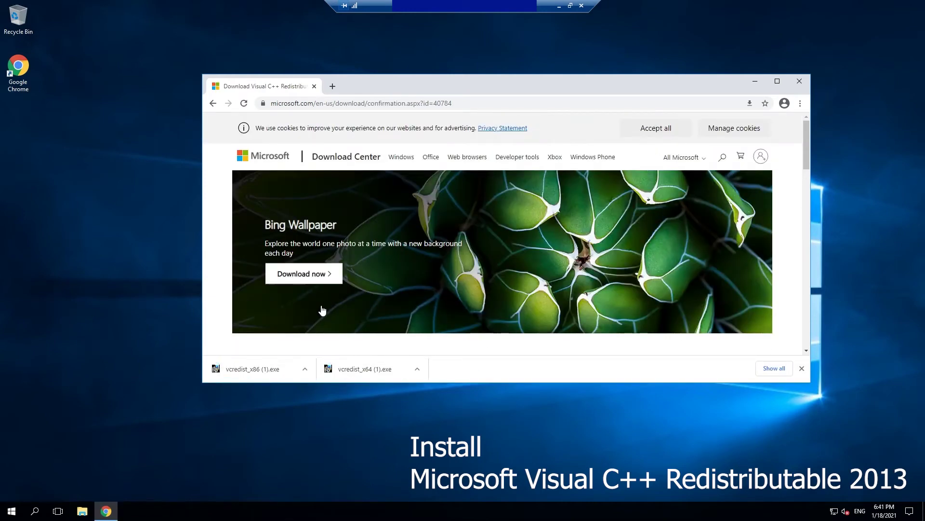
{"action": "left_click", "coordinate": [250, 370]}
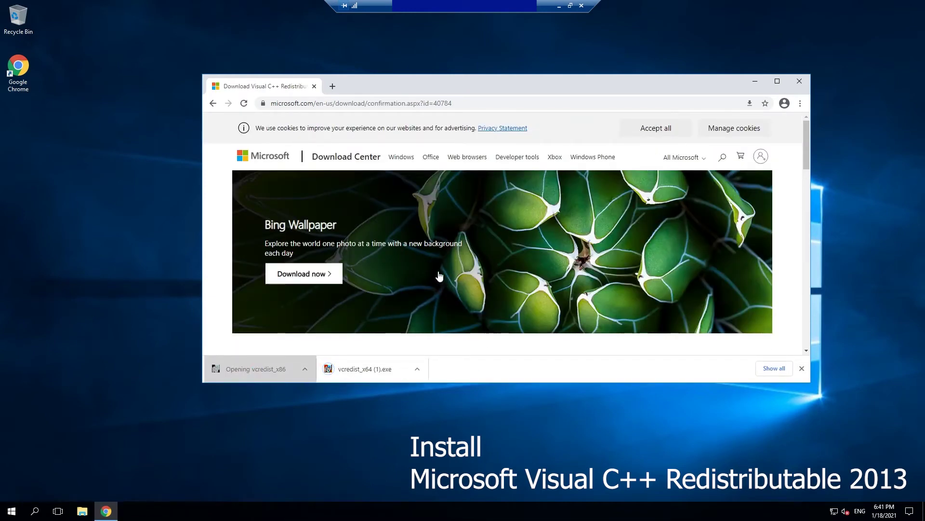
Install the x86 and x64 Visual C++ 2013 (12.0.30501) redistributables and close both setups.
{"action": "left_click", "coordinate": [514, 311]}
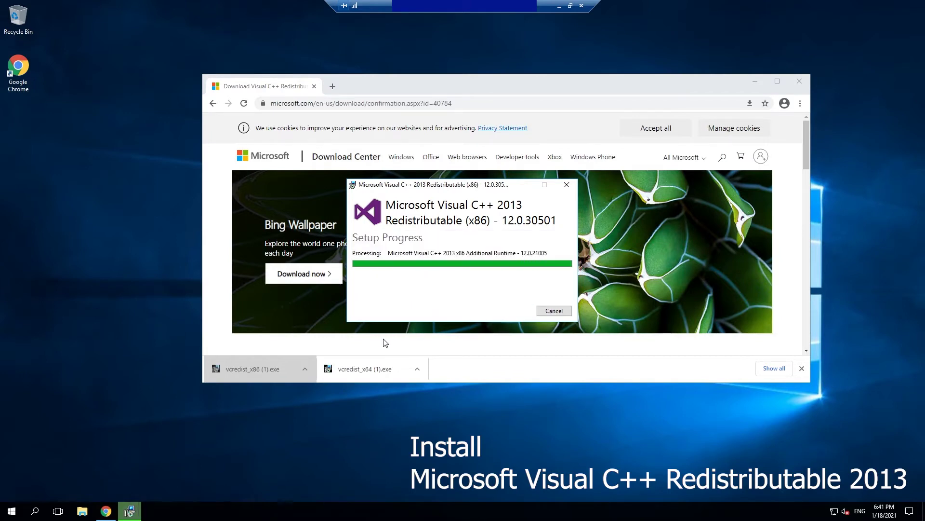
{"action": "left_click", "coordinate": [554, 311]}
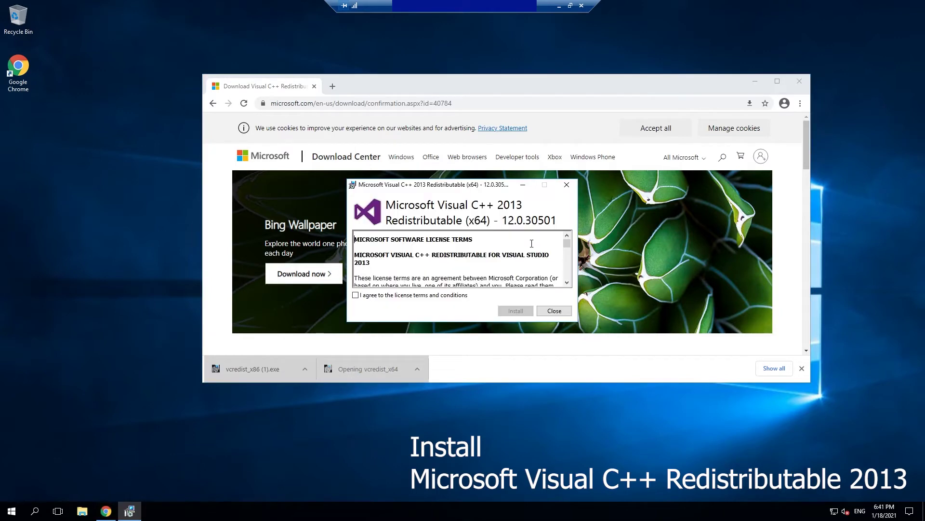
{"action": "left_click", "coordinate": [515, 311]}
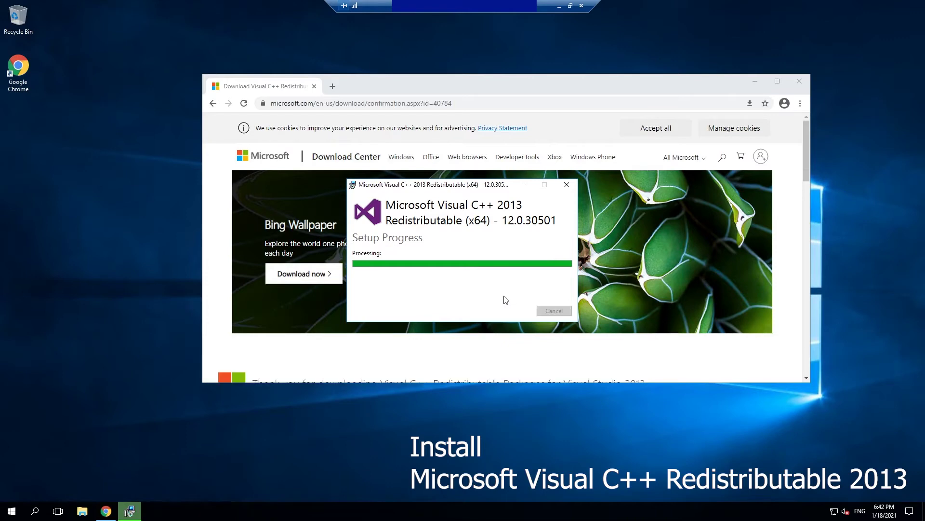
{"action": "left_click", "coordinate": [553, 311]}
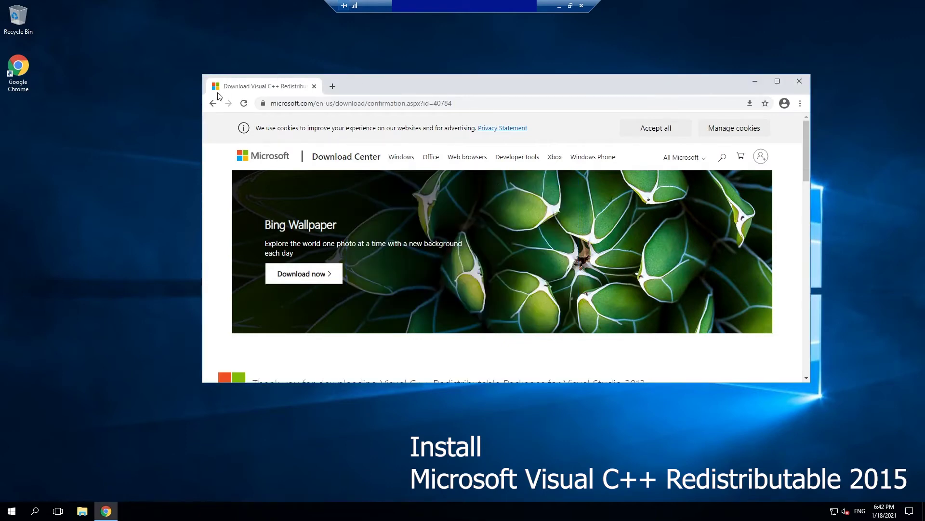
Search for microsoft visual c++ 2015 and open its Redistributable download page.
{"action": "left_click", "coordinate": [450, 103]}
{"action": "type", "text": "microsoft visual c++ 2015"}
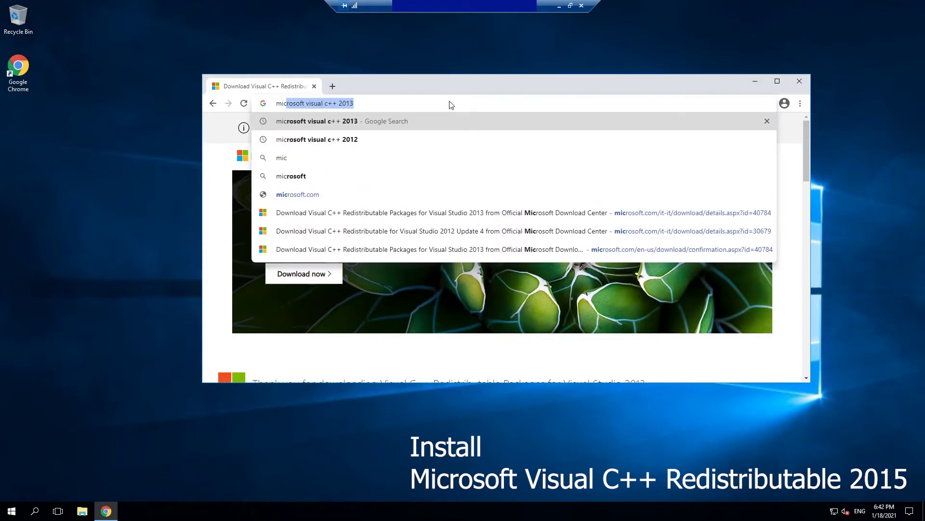
{"action": "key", "text": "Return"}
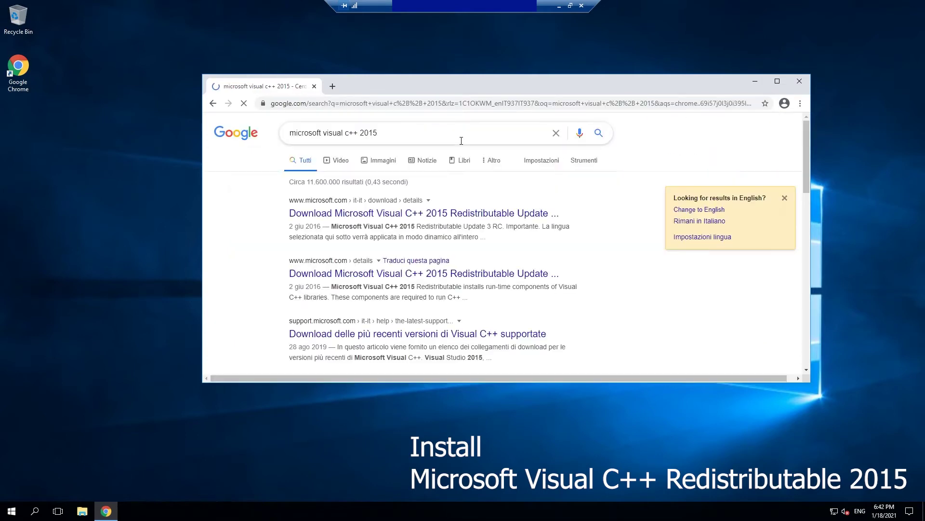
{"action": "left_click", "coordinate": [459, 215]}
Switch to English and download both vc_redist.x64.exe and vc_redist.x86.exe.
{"action": "scroll", "coordinate": [430, 216], "scroll_direction": "down", "scroll_amount": 1}
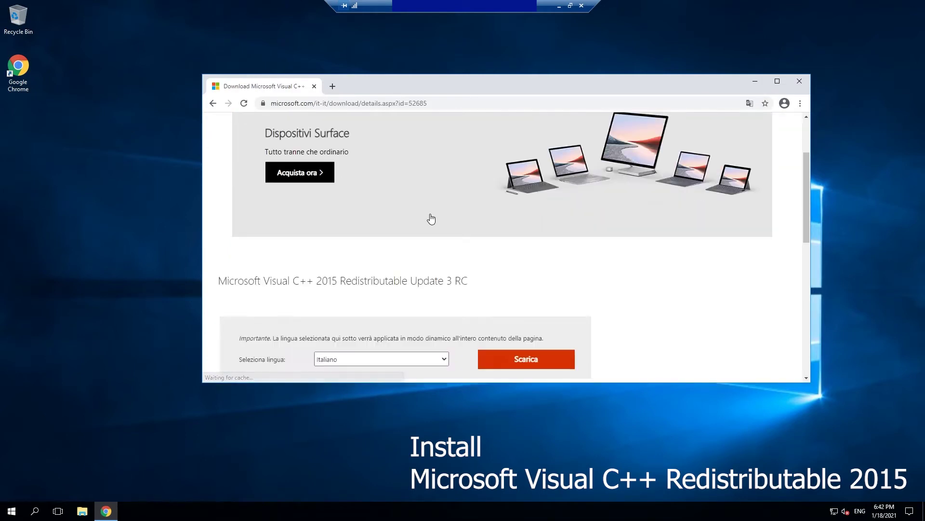
{"action": "scroll", "coordinate": [431, 219], "scroll_direction": "down", "scroll_amount": 1}
{"action": "left_click", "coordinate": [413, 310]}
{"action": "left_click", "coordinate": [336, 376]}
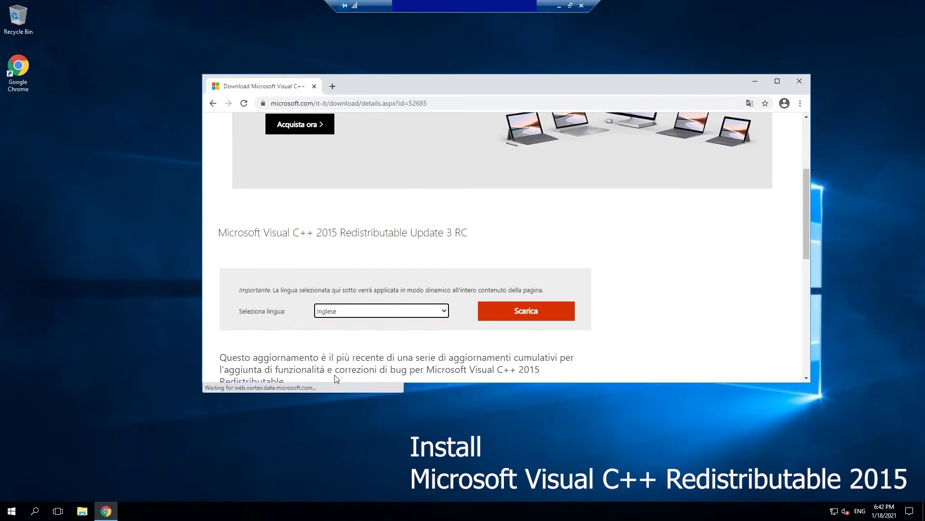
{"action": "left_click", "coordinate": [540, 313]}
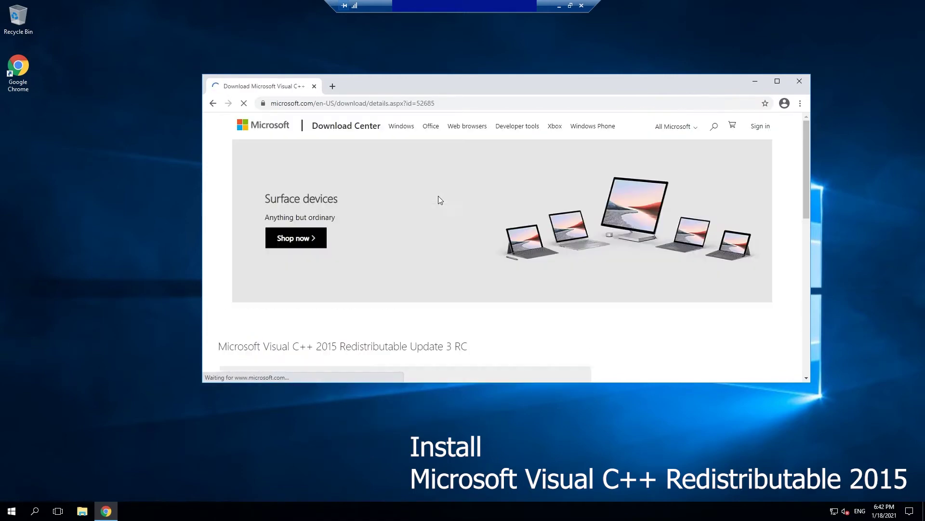
{"action": "left_click", "coordinate": [520, 294]}
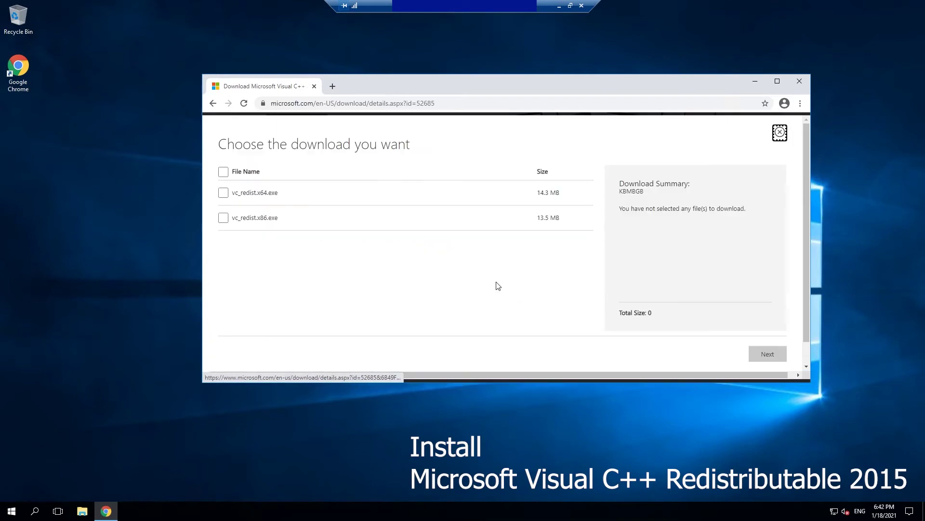
{"action": "left_click", "coordinate": [223, 193]}
{"action": "left_click", "coordinate": [223, 217]}
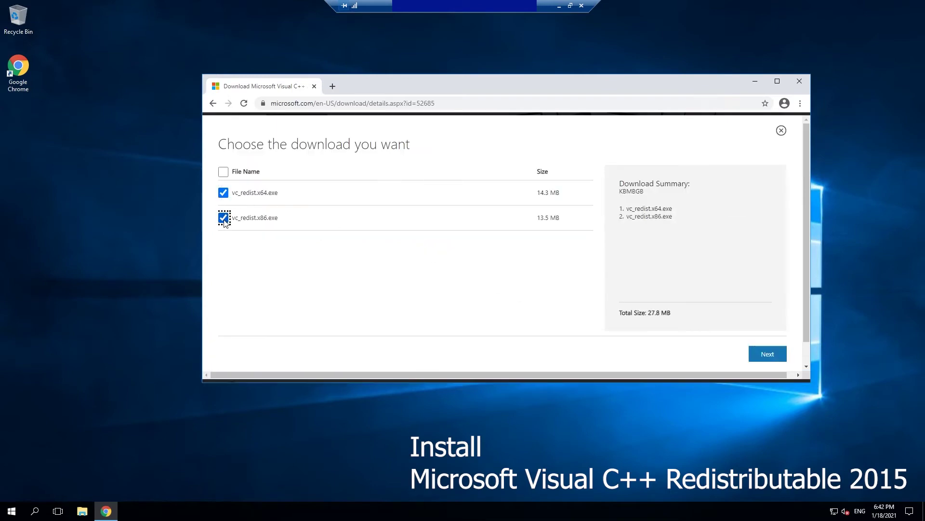
{"action": "left_click", "coordinate": [766, 354]}
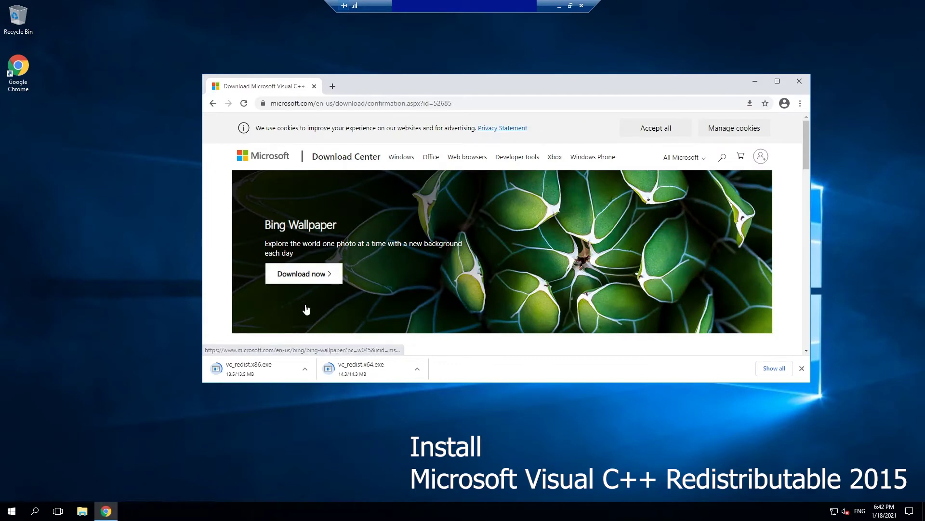
Install the x86 Visual C++ 2015 redistributable 14.0.24123 and close its setup.
{"action": "left_click", "coordinate": [260, 371]}
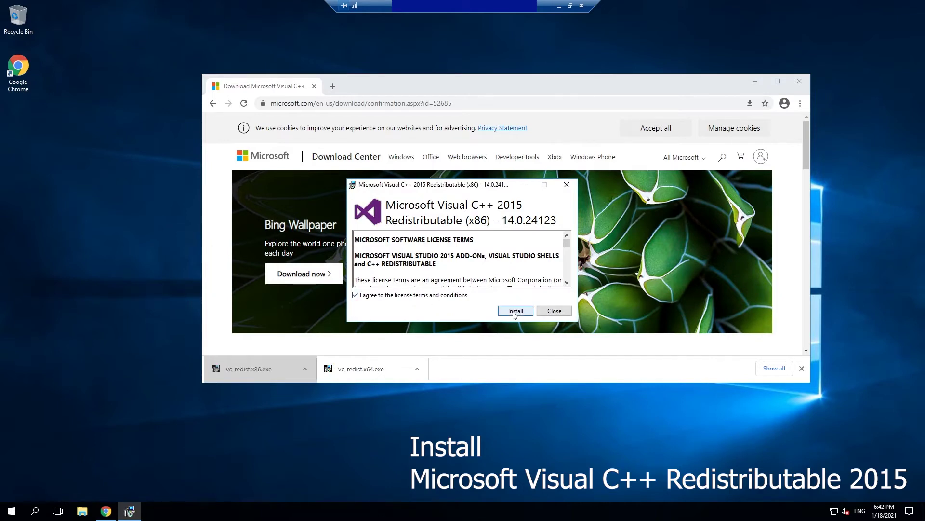
{"action": "left_click", "coordinate": [513, 311]}
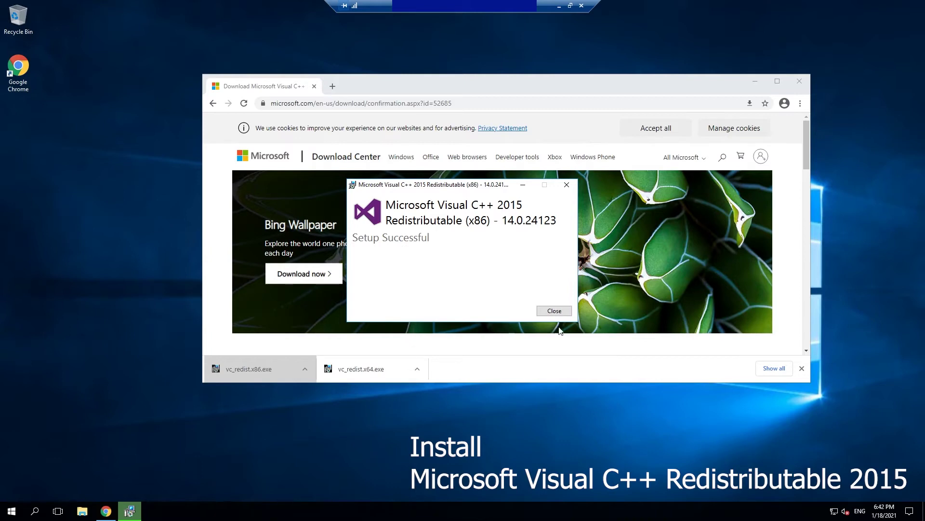
{"action": "left_click", "coordinate": [555, 311]}
Install the x64 Visual C++ 2015 redistributable 14.0.24123 and close its setup.
{"action": "left_click", "coordinate": [383, 367]}
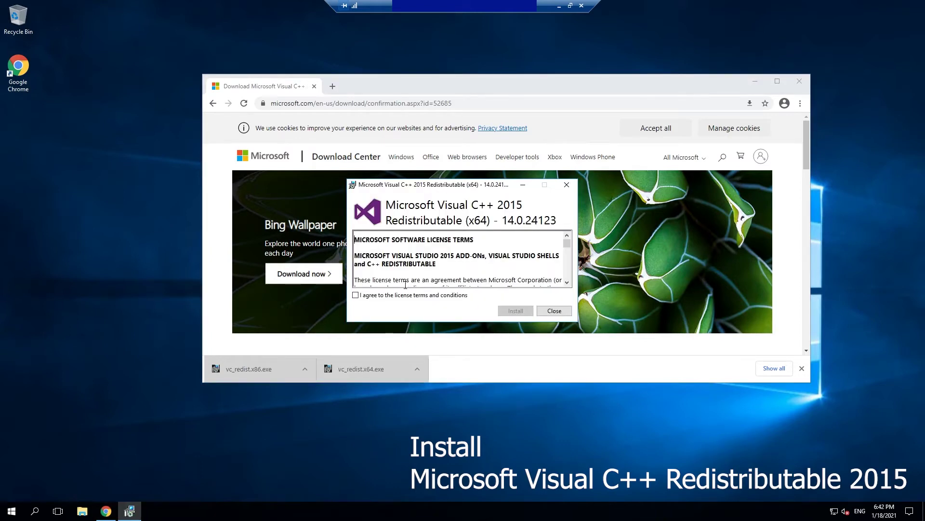
{"action": "left_click", "coordinate": [502, 311]}
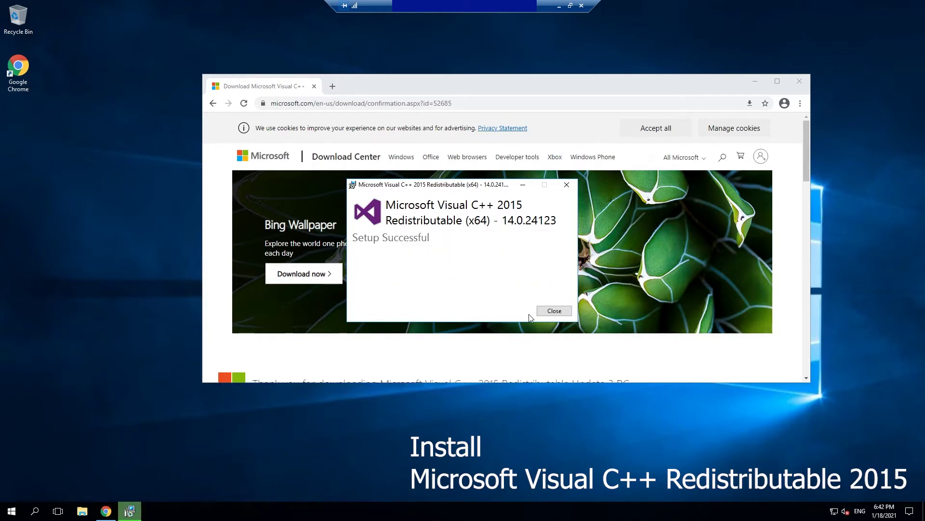
{"action": "left_click", "coordinate": [552, 312]}
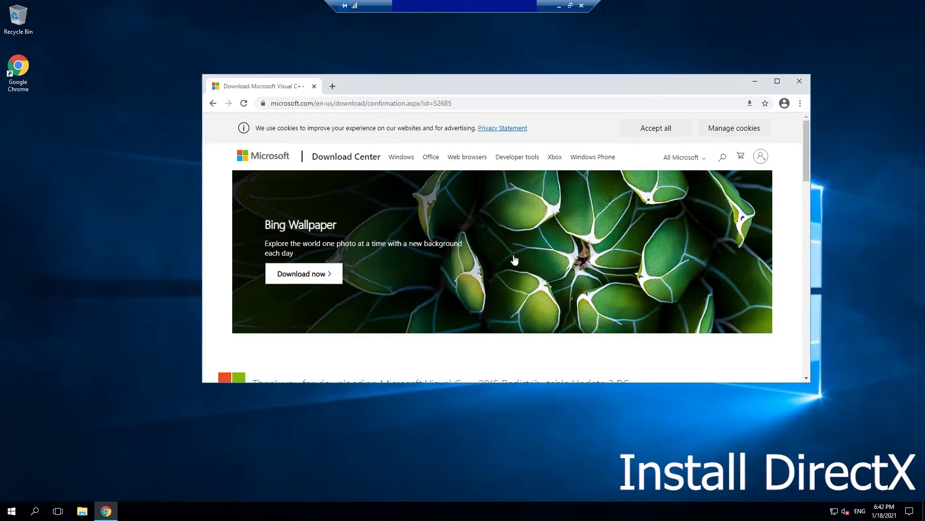
Search the web for 'directx' and open Microsoft's DirectX End-User Runtime download page.
{"action": "left_click", "coordinate": [441, 104]}
{"action": "type", "text": "directx"}
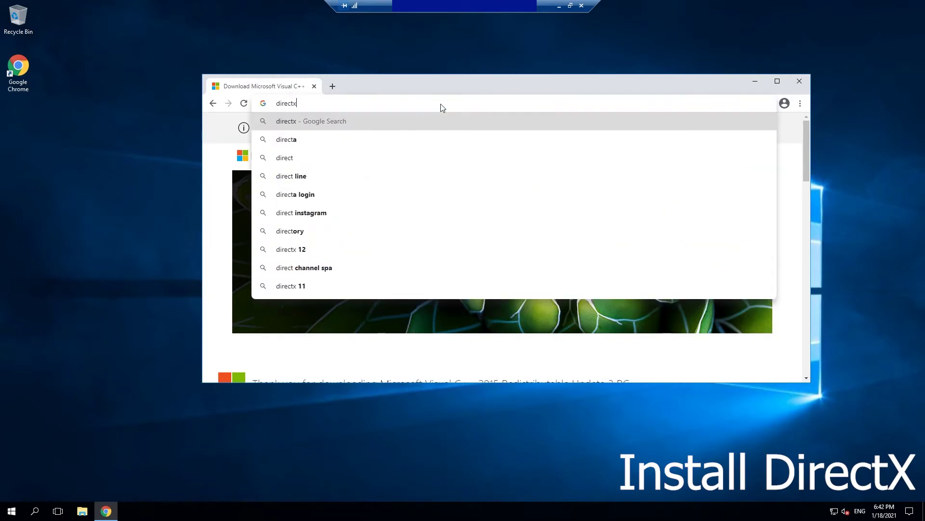
{"action": "key", "text": "Return"}
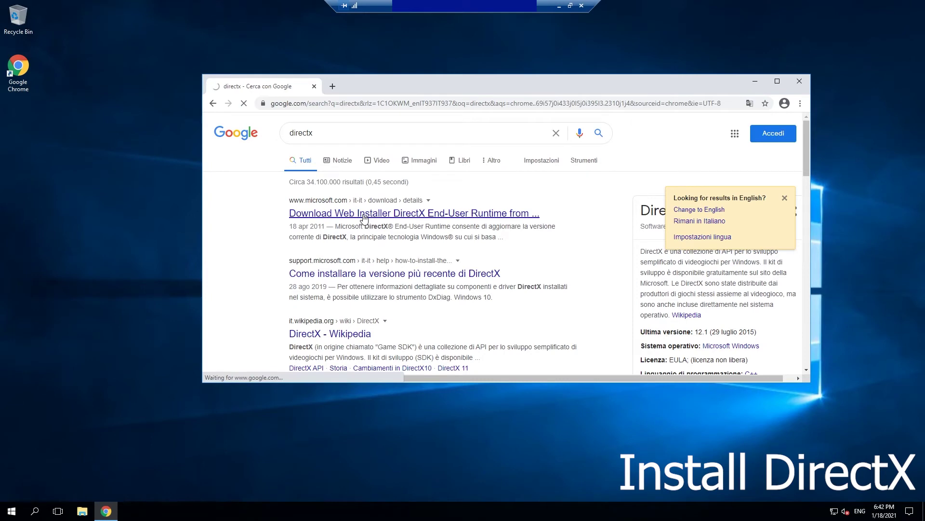
{"action": "left_click", "coordinate": [364, 218]}
Switch the download page to English, then download and run dxwebsetup.exe.
{"action": "scroll", "coordinate": [403, 253], "scroll_direction": "down", "scroll_amount": 3}
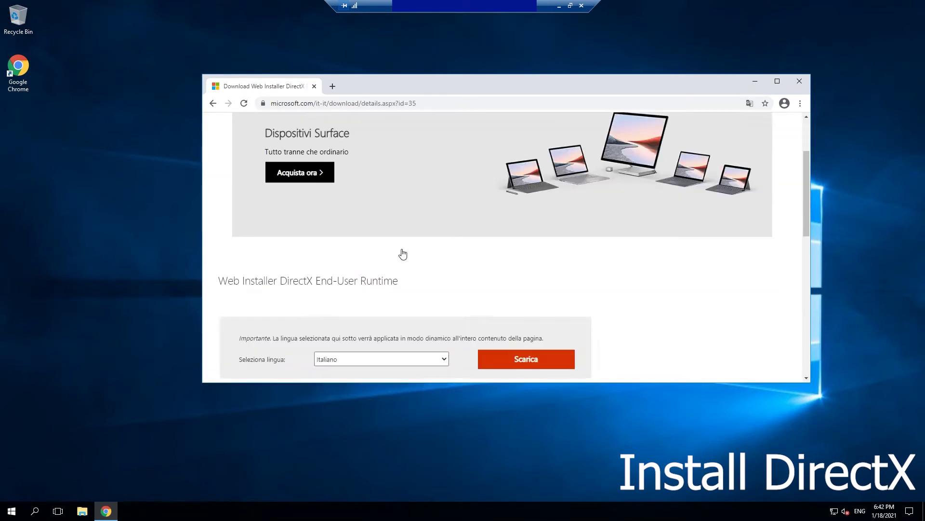
{"action": "left_click", "coordinate": [403, 311]}
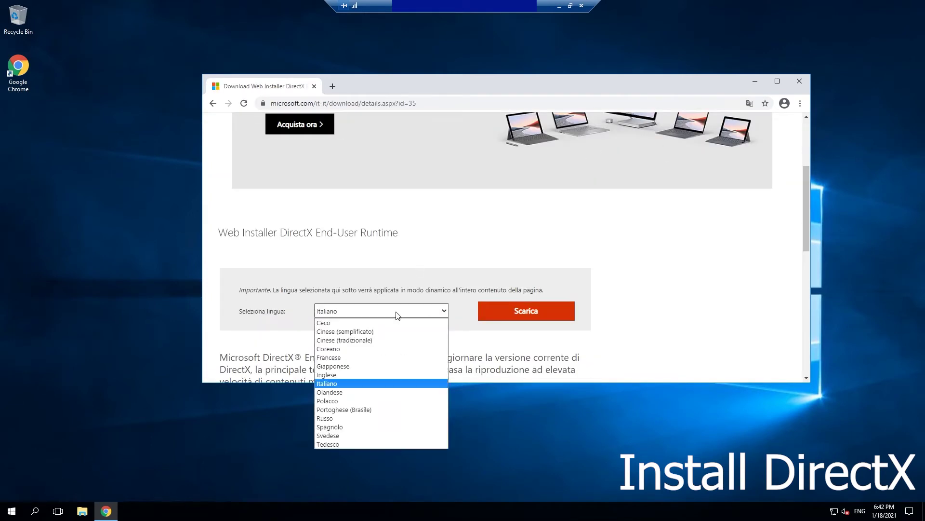
{"action": "left_click", "coordinate": [340, 381]}
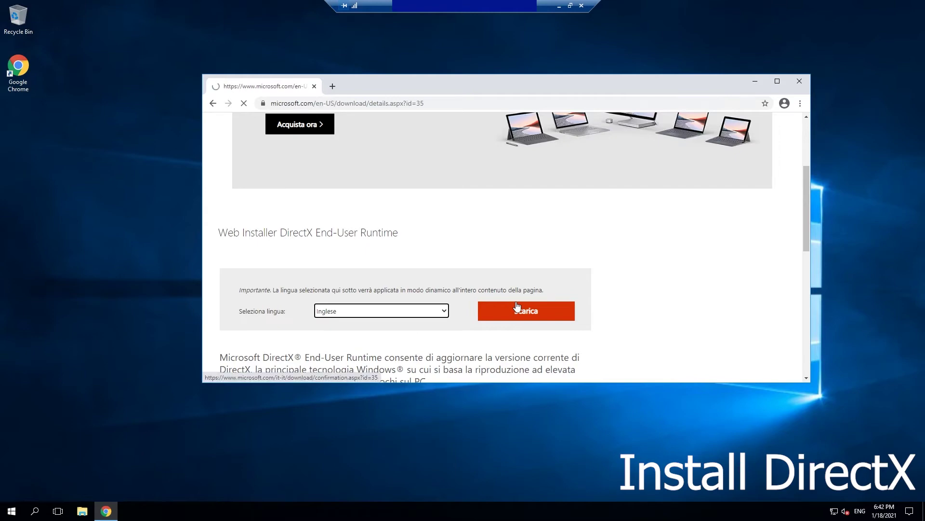
{"action": "scroll", "coordinate": [483, 301], "scroll_direction": "down", "scroll_amount": 3}
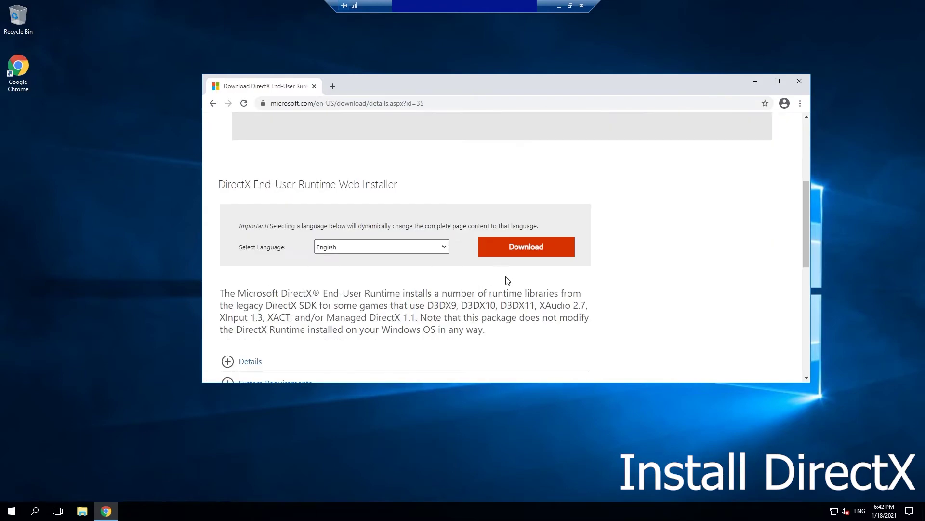
{"action": "left_click", "coordinate": [526, 247]}
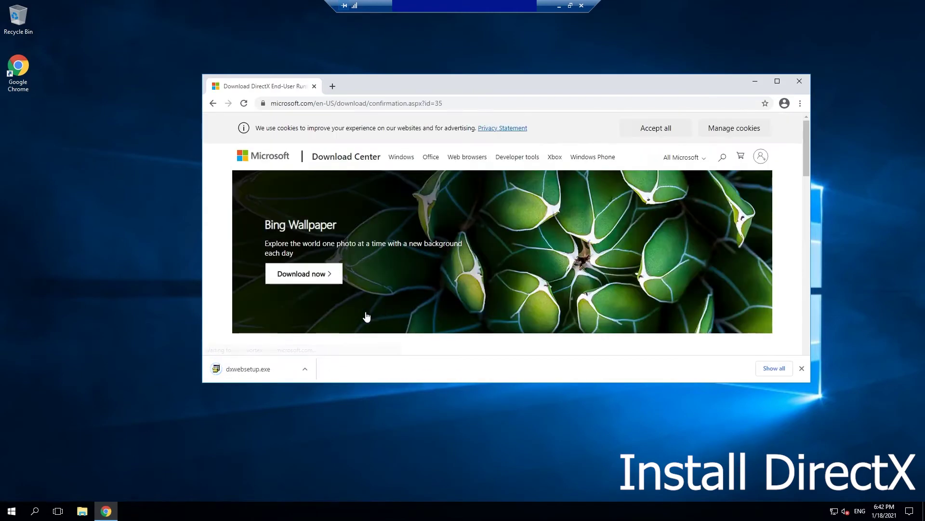
{"action": "left_click", "coordinate": [255, 371]}
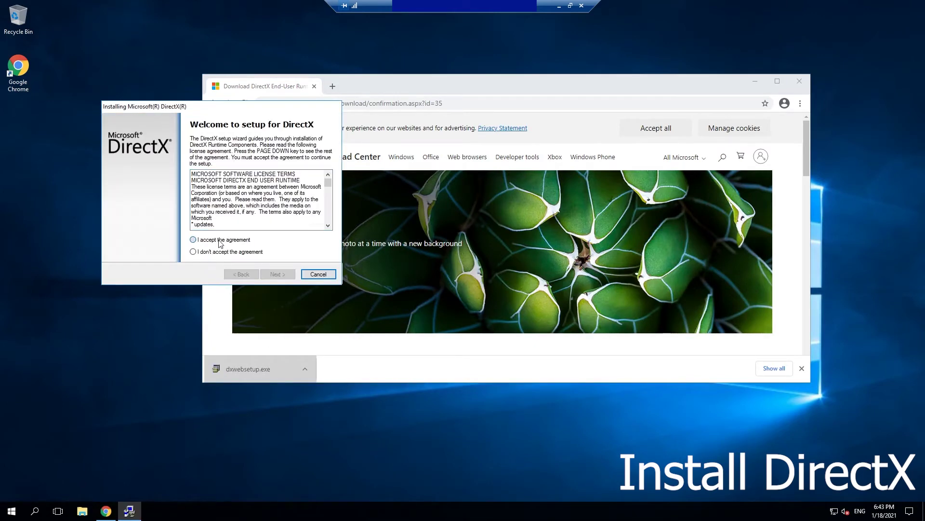
Accept the DirectX licence, install the runtime components, and finish at Installation Complete.
{"action": "left_click", "coordinate": [219, 240]}
{"action": "left_click", "coordinate": [278, 273]}
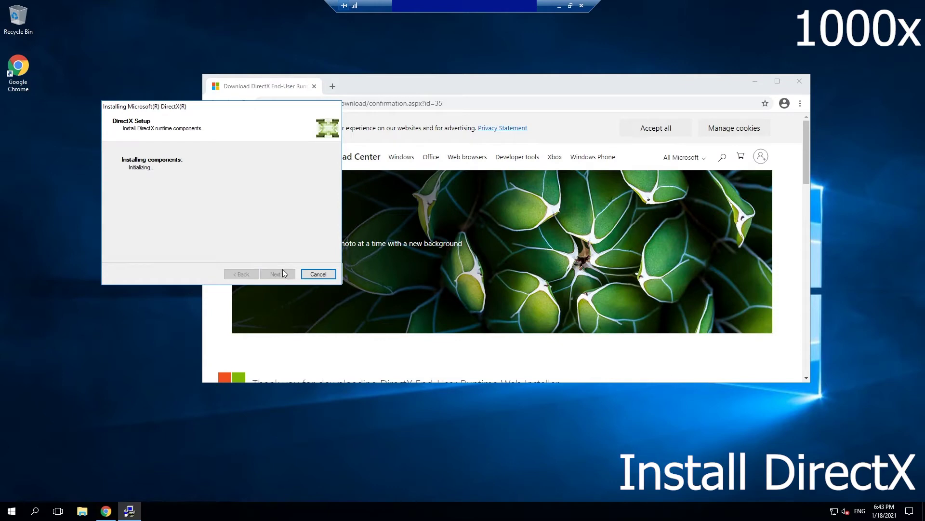
{"action": "left_click", "coordinate": [278, 274]}
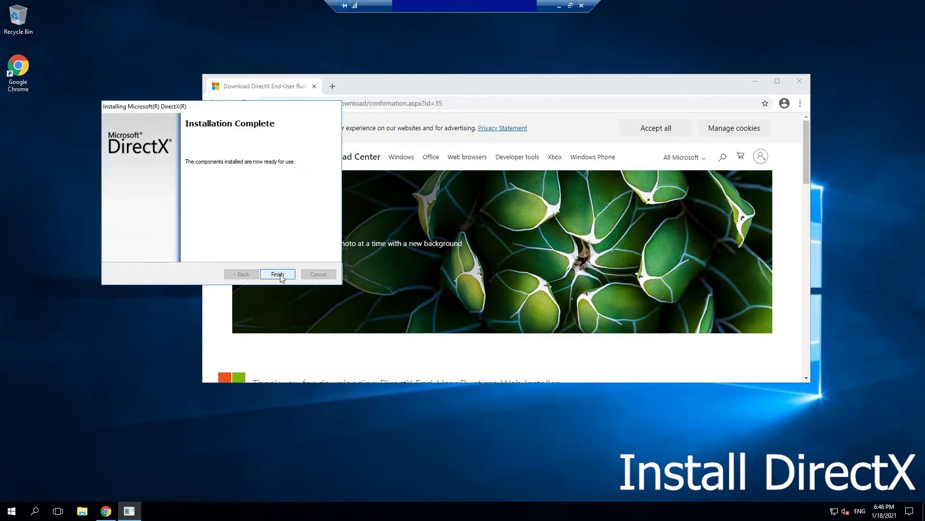
{"action": "left_click", "coordinate": [278, 274]}
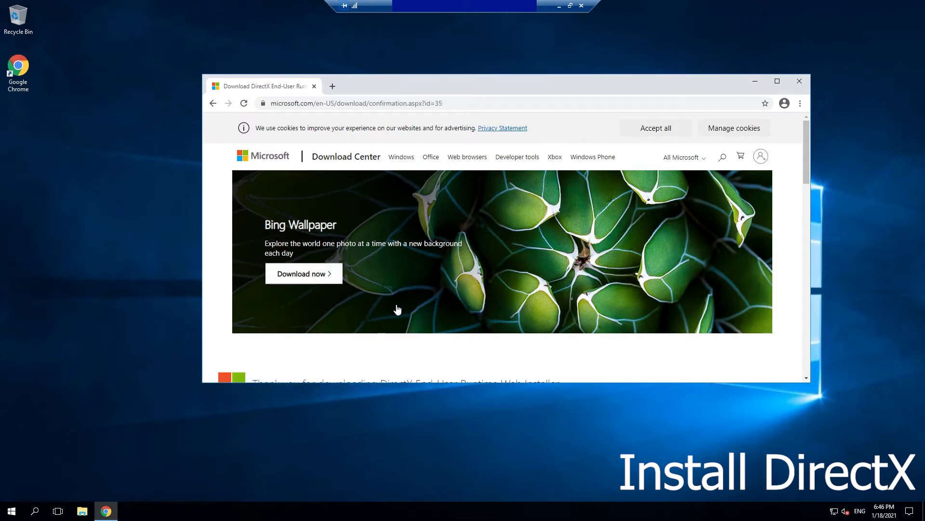
Search 'steamcmd' in a new Chrome tab and download steamcmd.zip from the Valve Developer Community page.
{"action": "left_click", "coordinate": [80, 517]}
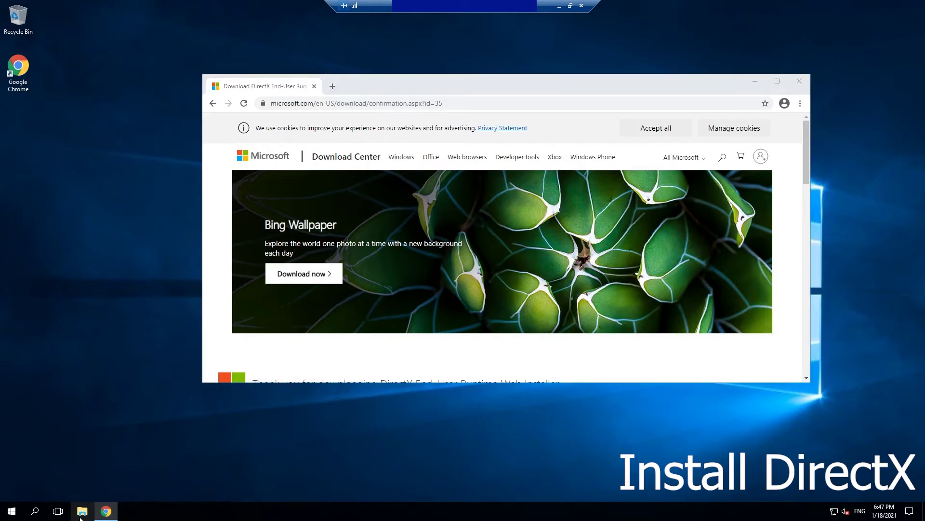
{"action": "left_click", "coordinate": [332, 86]}
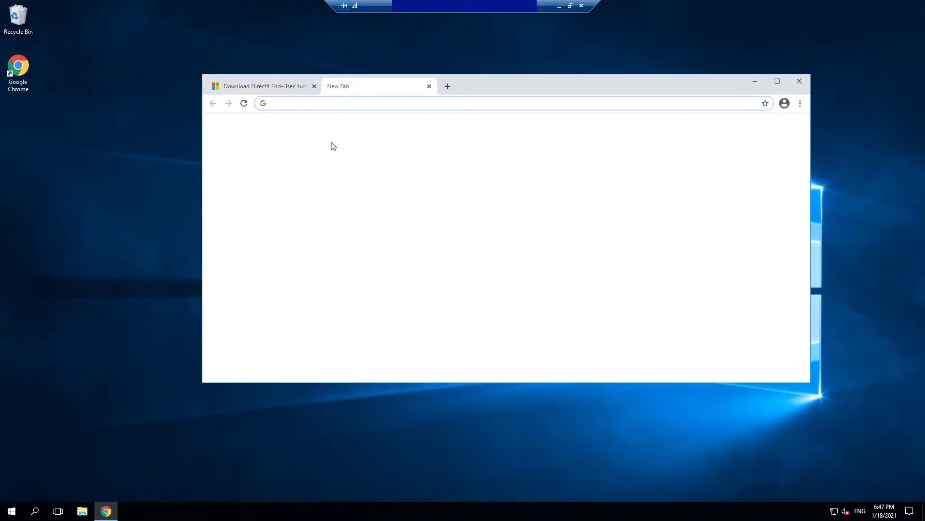
{"action": "type", "text": "steamcmd"}
{"action": "key", "text": "Return"}
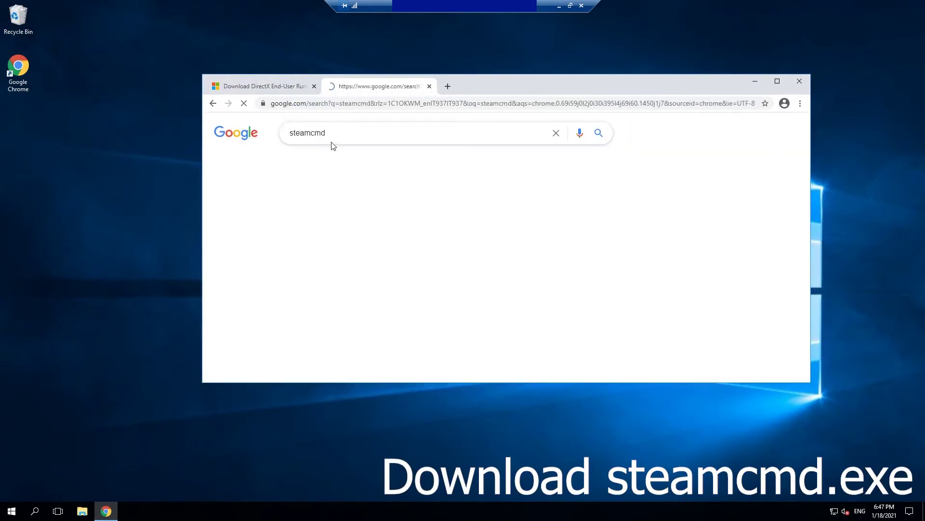
{"action": "left_click", "coordinate": [315, 86]}
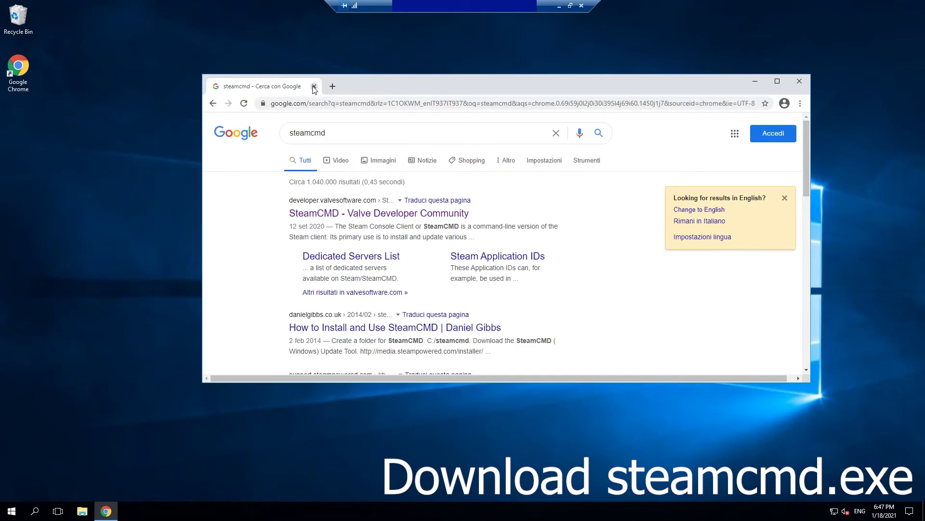
{"action": "left_click", "coordinate": [344, 217]}
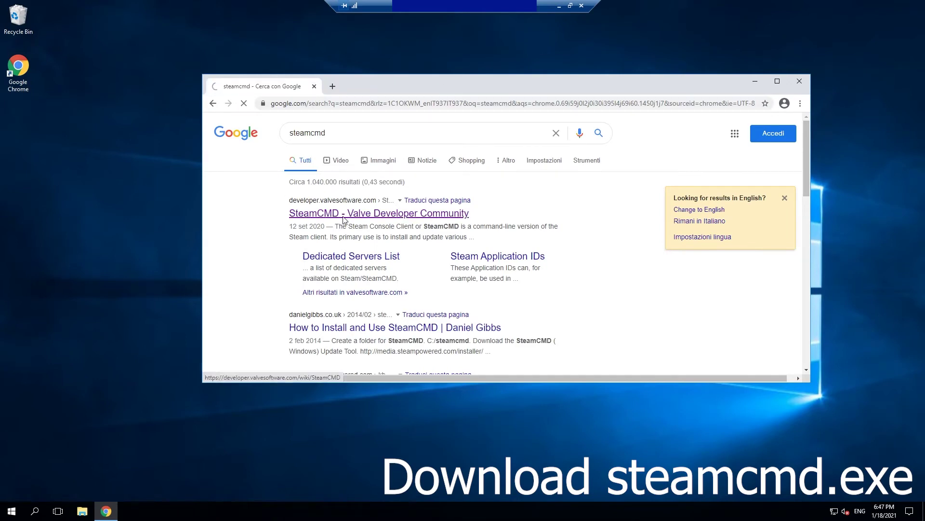
{"action": "scroll", "coordinate": [409, 245], "scroll_direction": "down", "scroll_amount": 3}
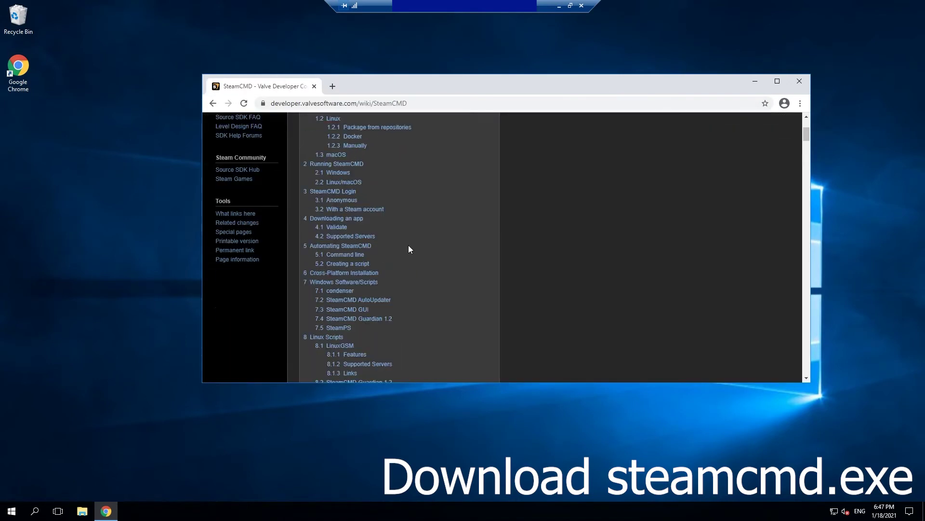
{"action": "scroll", "coordinate": [419, 244], "scroll_direction": "down", "scroll_amount": 8}
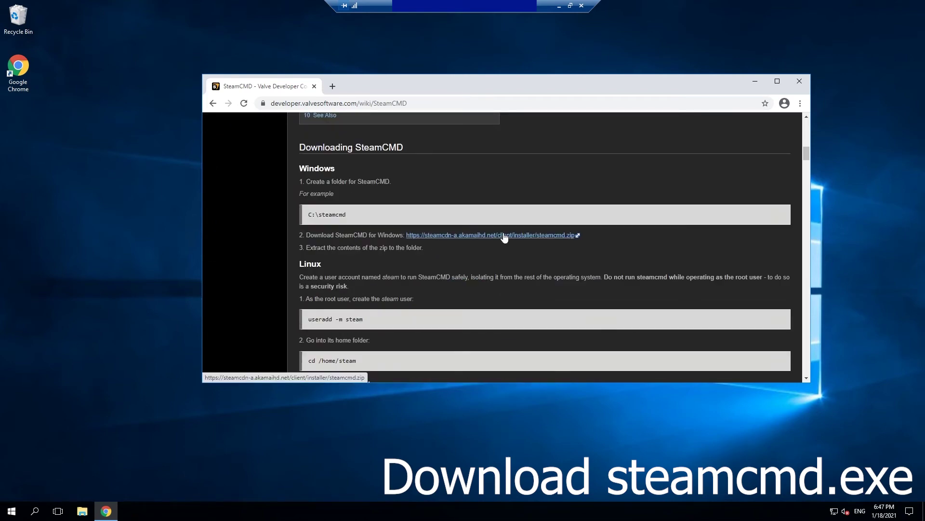
{"action": "left_click", "coordinate": [505, 236]}
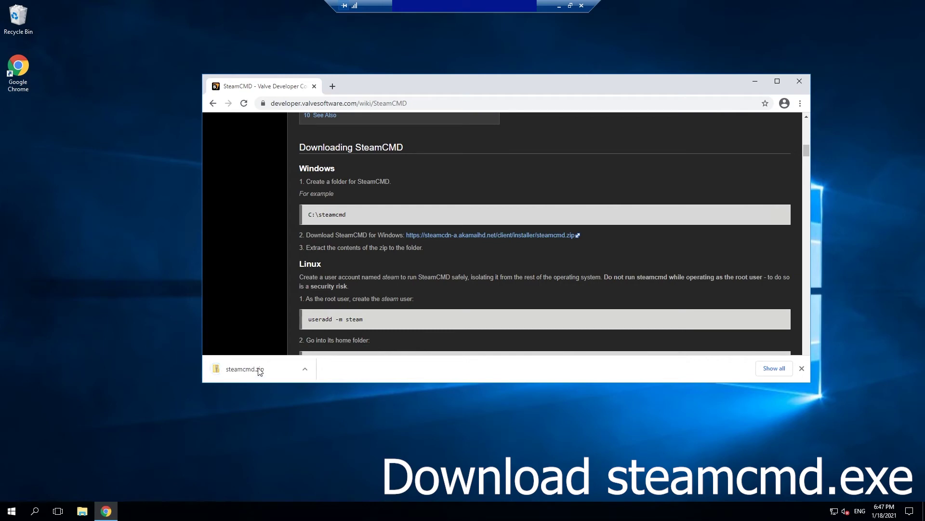
Open File Explorer at This PC and go into Local Disk (C:).
{"action": "left_click", "coordinate": [82, 512]}
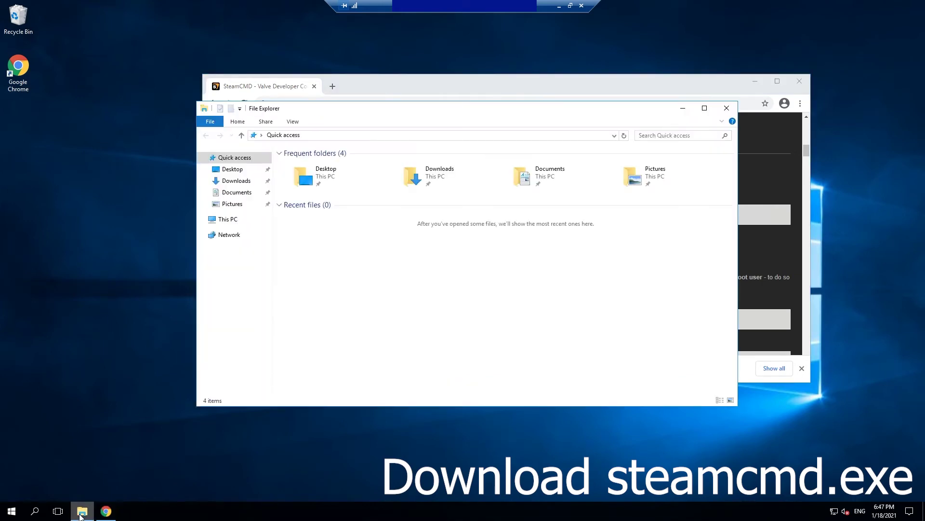
{"action": "left_click", "coordinate": [229, 219]}
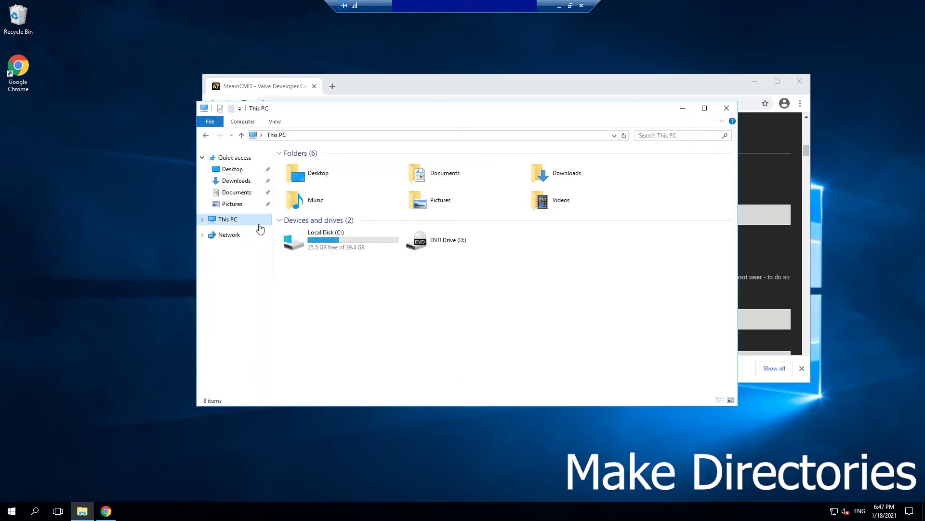
{"action": "double_click", "coordinate": [326, 251]}
Create a new folder named 'Apps' on drive C:.
{"action": "right_click", "coordinate": [402, 279]}
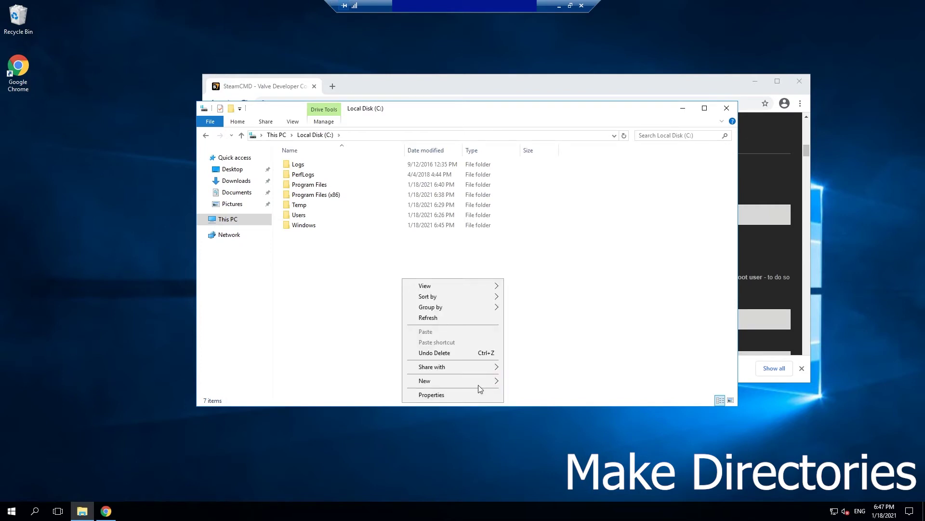
{"action": "mouse_move", "coordinate": [482, 381]}
{"action": "left_click", "coordinate": [534, 381]}
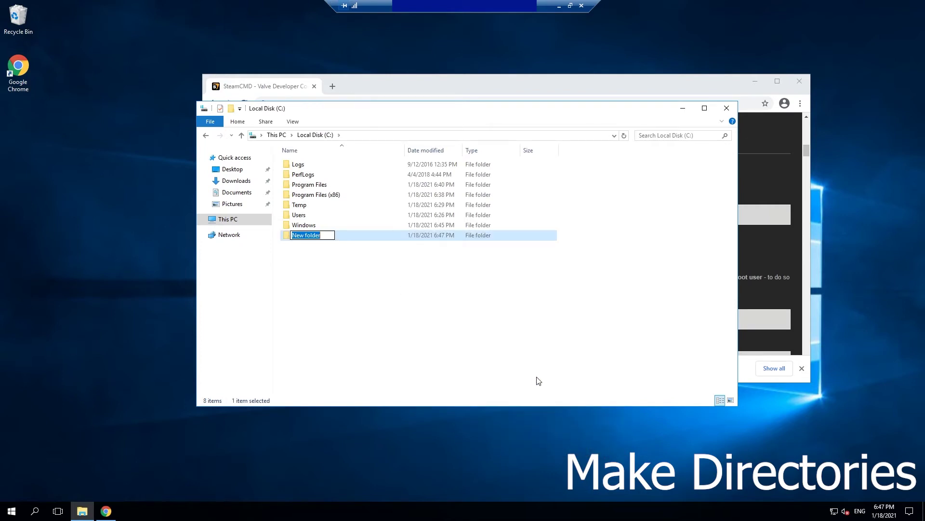
{"action": "type", "text": "Apps"}
{"action": "key", "text": "Return"}
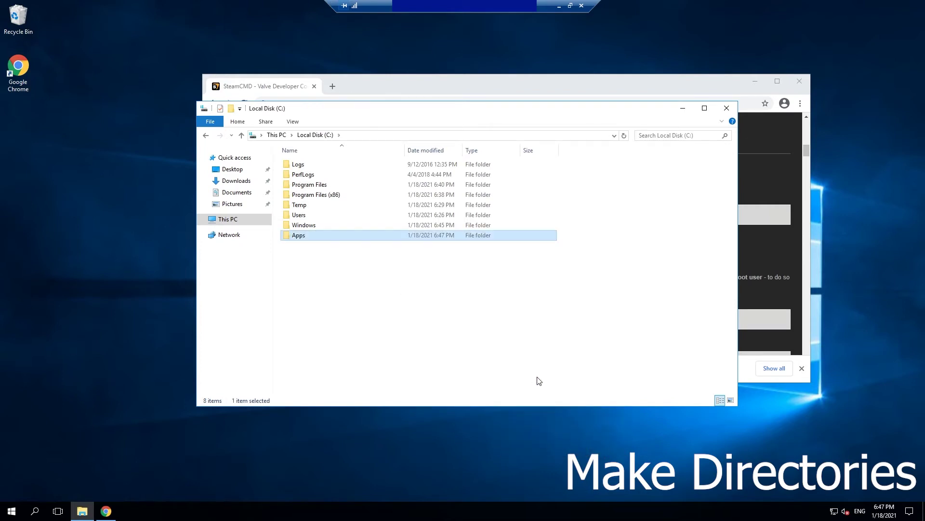
Create a 'Steam' folder inside C:\Apps and open it.
{"action": "double_click", "coordinate": [322, 236]}
{"action": "right_click", "coordinate": [328, 240]}
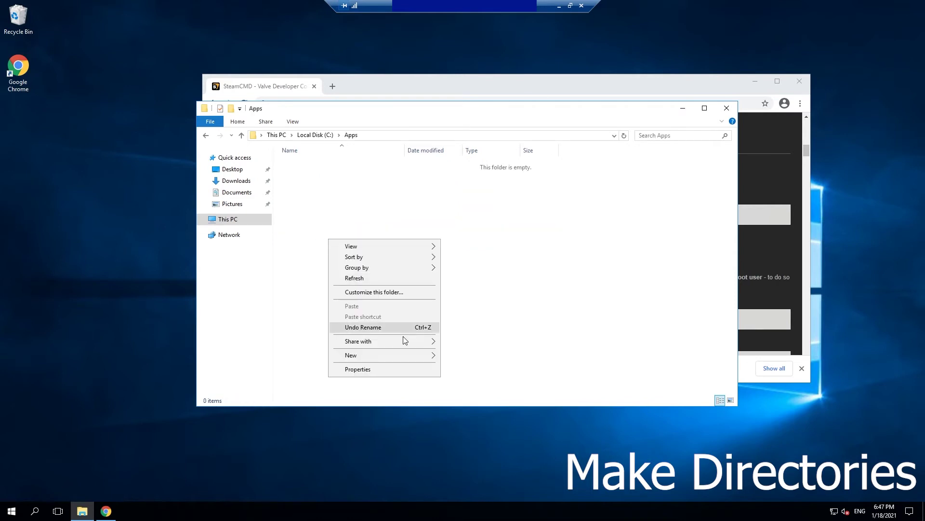
{"action": "mouse_move", "coordinate": [405, 355]}
{"action": "left_click", "coordinate": [477, 356]}
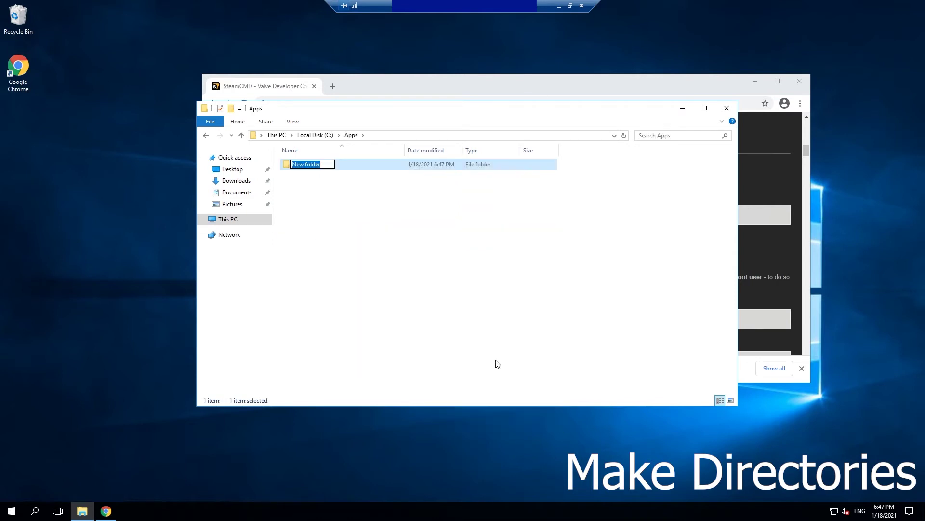
{"action": "type", "text": "Steam"}
{"action": "key", "text": "Return"}
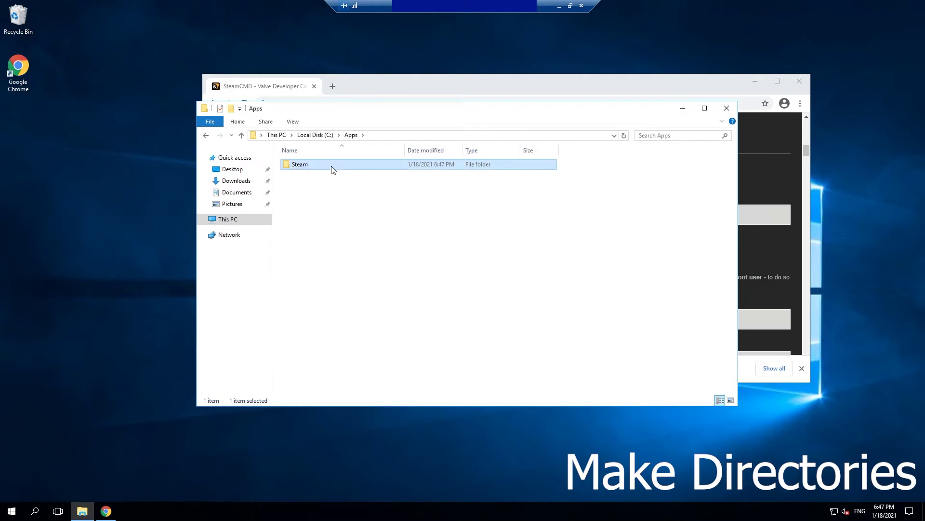
{"action": "double_click", "coordinate": [331, 169]}
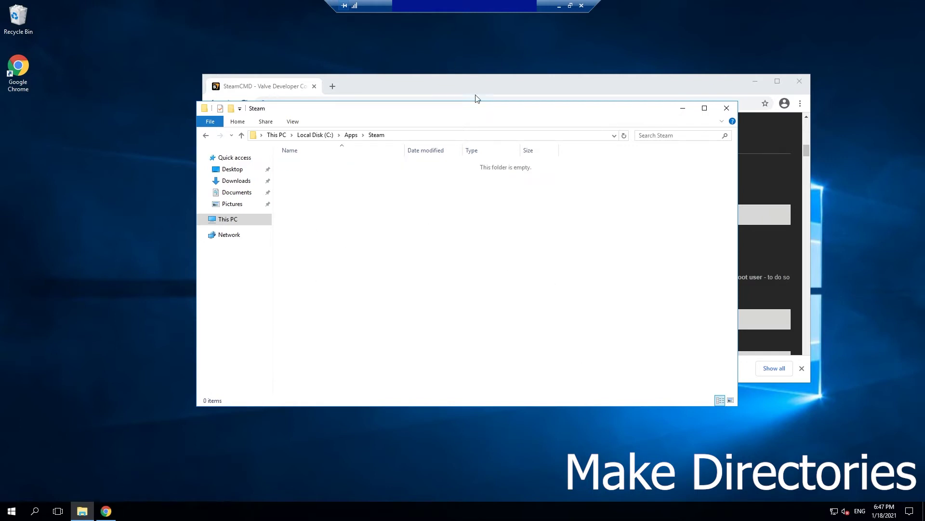
Open the downloaded steamcmd zip from Chrome.
{"action": "left_click_drag", "start_coordinate": [475, 111], "coordinate": [449, 129]}
{"action": "left_click", "coordinate": [470, 83]}
{"action": "left_click", "coordinate": [257, 369]}
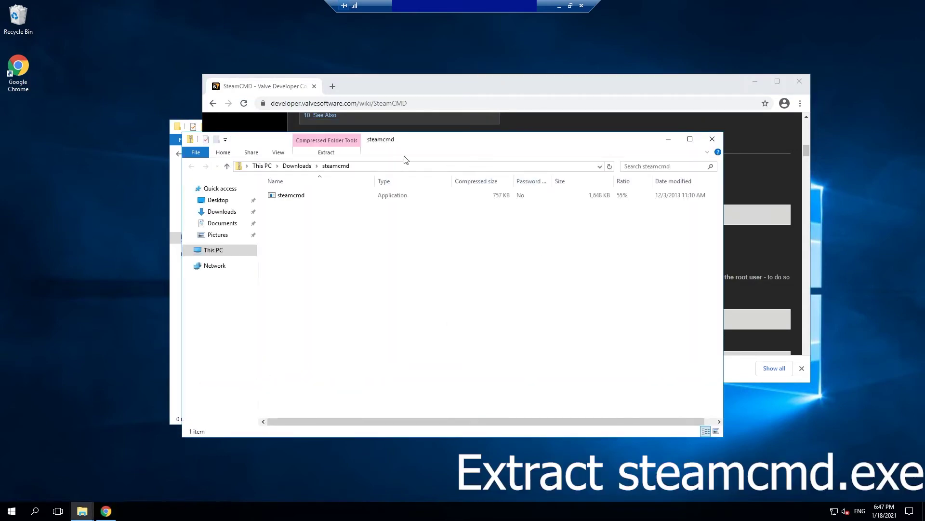
Drag steamcmd from the zip window into C:\Apps\Steam, then return to Local Disk (C:).
{"action": "left_click_drag", "start_coordinate": [429, 141], "coordinate": [602, 75]}
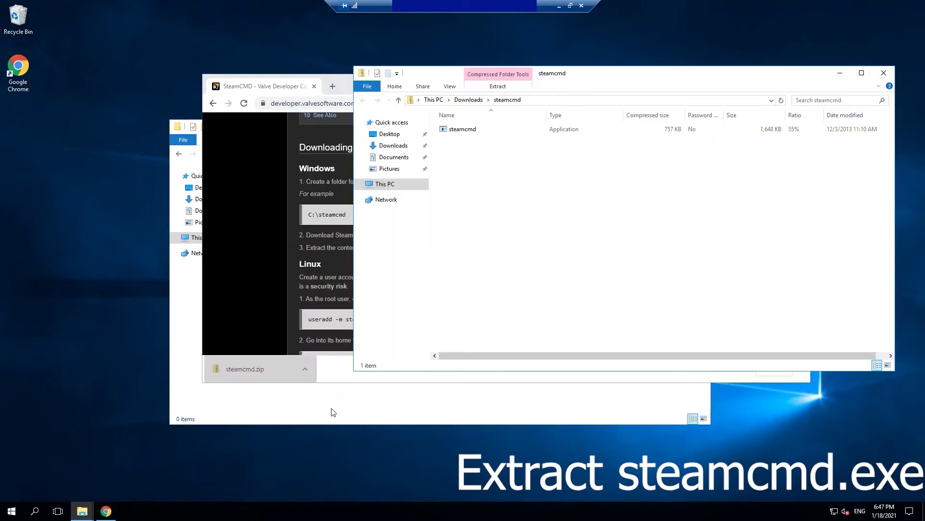
{"action": "left_click", "coordinate": [331, 412]}
{"action": "left_click", "coordinate": [591, 171]}
{"action": "left_click_drag", "start_coordinate": [473, 130], "coordinate": [302, 216]}
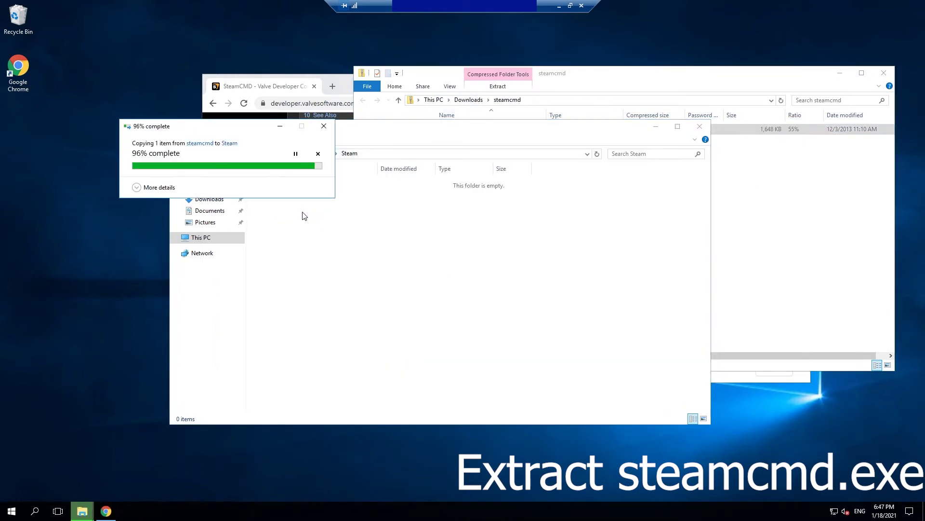
{"action": "left_click", "coordinate": [289, 154]}
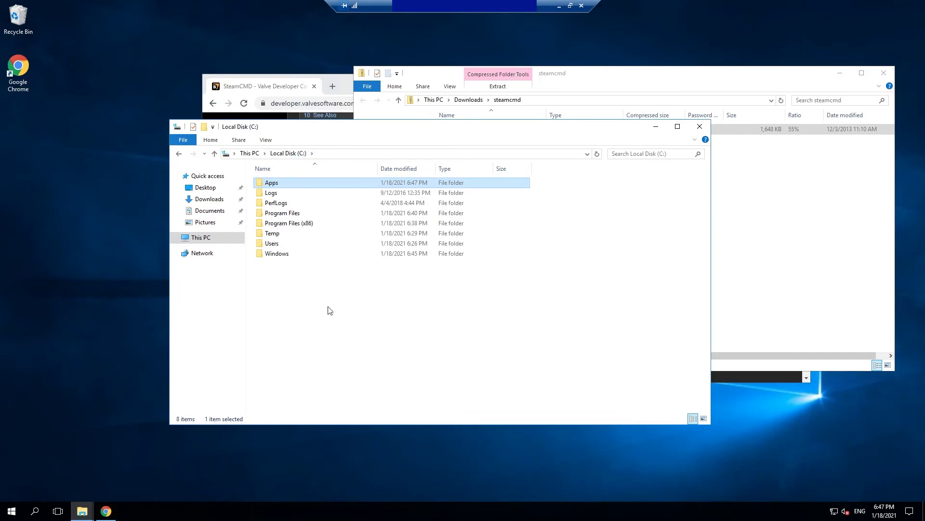
Create a new folder named 'Arma3' on drive C:.
{"action": "right_click", "coordinate": [328, 307]}
{"action": "mouse_move", "coordinate": [409, 398]}
{"action": "left_click", "coordinate": [456, 398]}
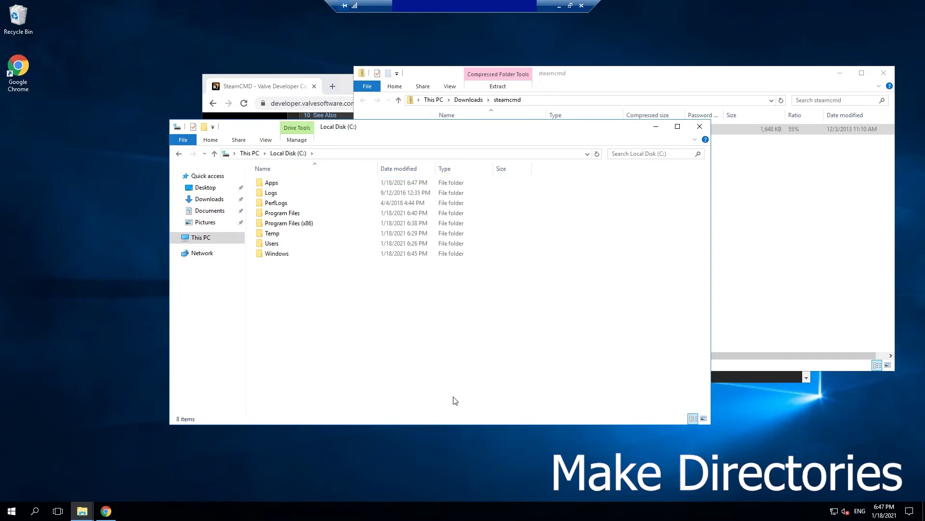
{"action": "type", "text": "Arma3"}
{"action": "key", "text": "Return"}
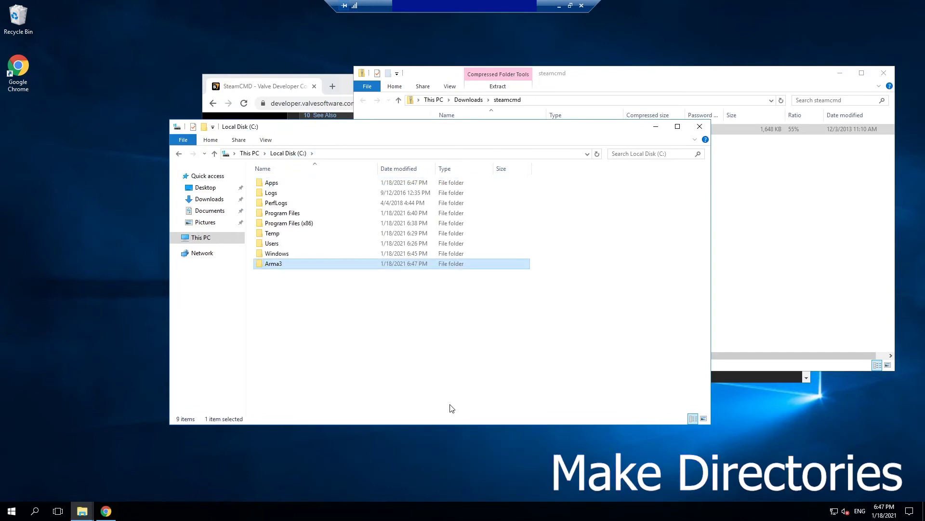
{"action": "left_click", "coordinate": [294, 273]}
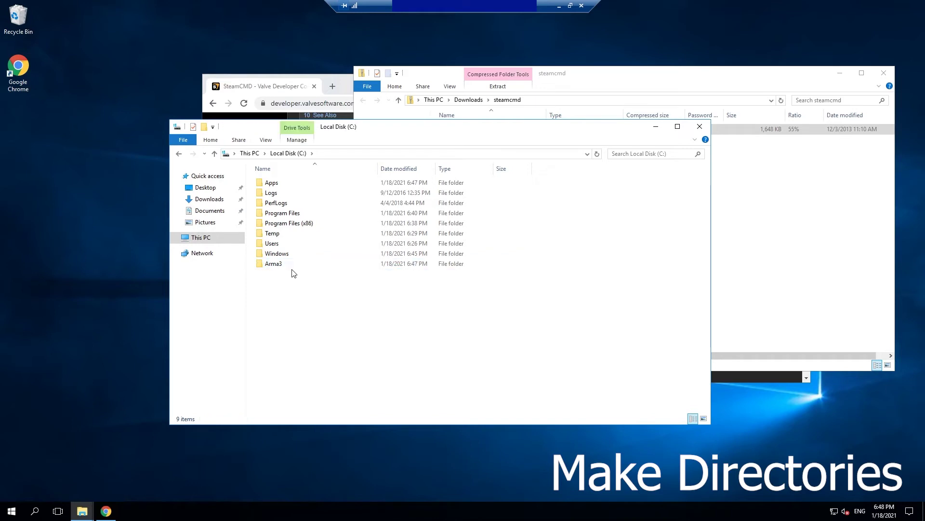
Open Arma3 and create an 'A3Master' subfolder inside it.
{"action": "double_click", "coordinate": [282, 264]}
{"action": "right_click", "coordinate": [382, 271]}
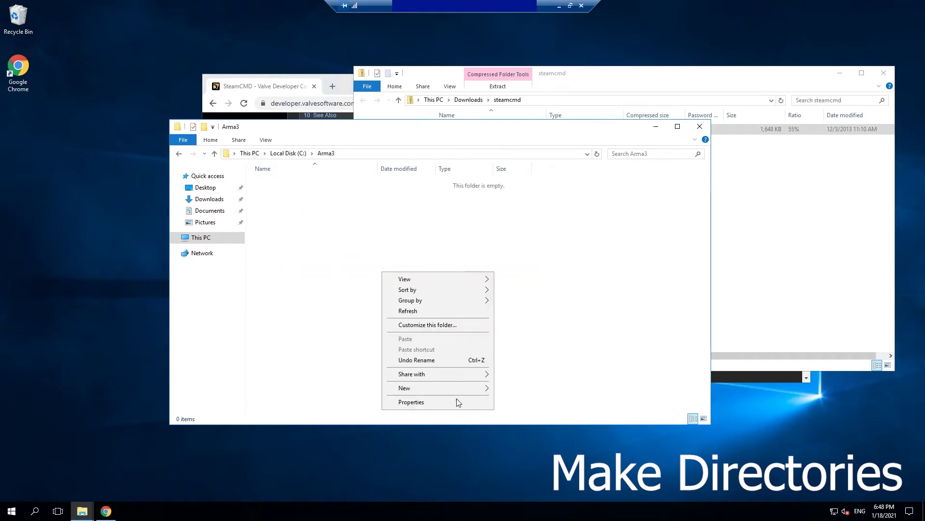
{"action": "mouse_move", "coordinate": [458, 389]}
{"action": "left_click", "coordinate": [526, 388]}
{"action": "type", "text": "A3"}
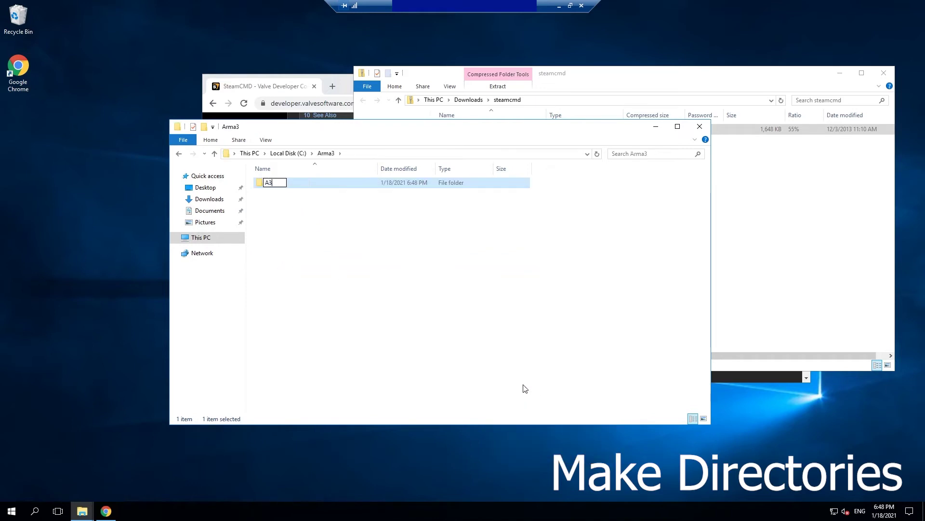
{"action": "type", "text": "Master"}
{"action": "key", "text": "Return"}
Add a second 'A3Files' subfolder in Arma3, then go back to Local Disk (C:).
{"action": "right_click", "coordinate": [424, 273]}
{"action": "mouse_move", "coordinate": [519, 387]}
{"action": "left_click", "coordinate": [552, 391]}
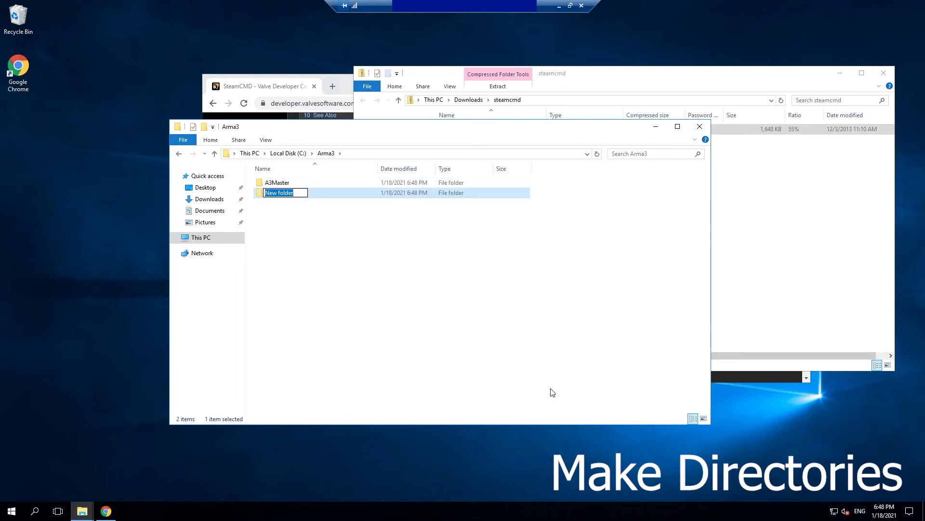
{"action": "type", "text": "A3Files"}
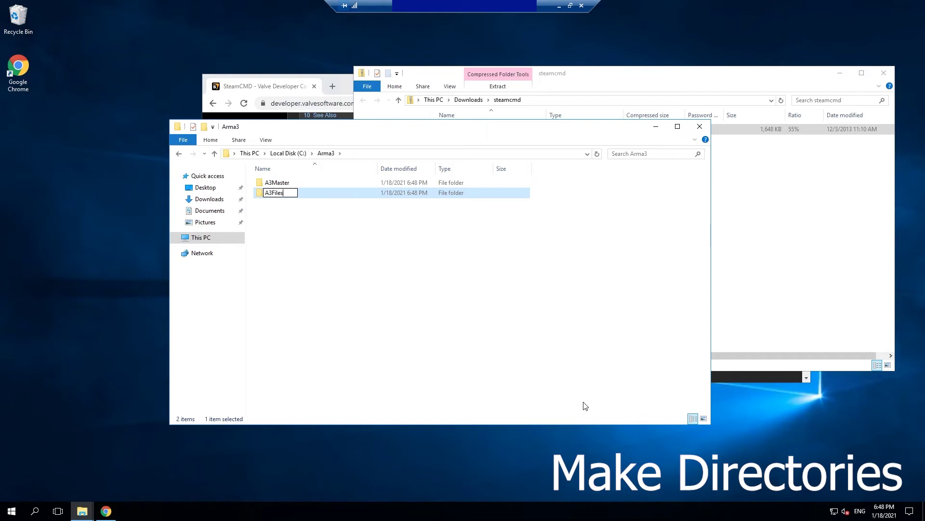
{"action": "key", "text": "Return"}
{"action": "left_click", "coordinate": [285, 153]}
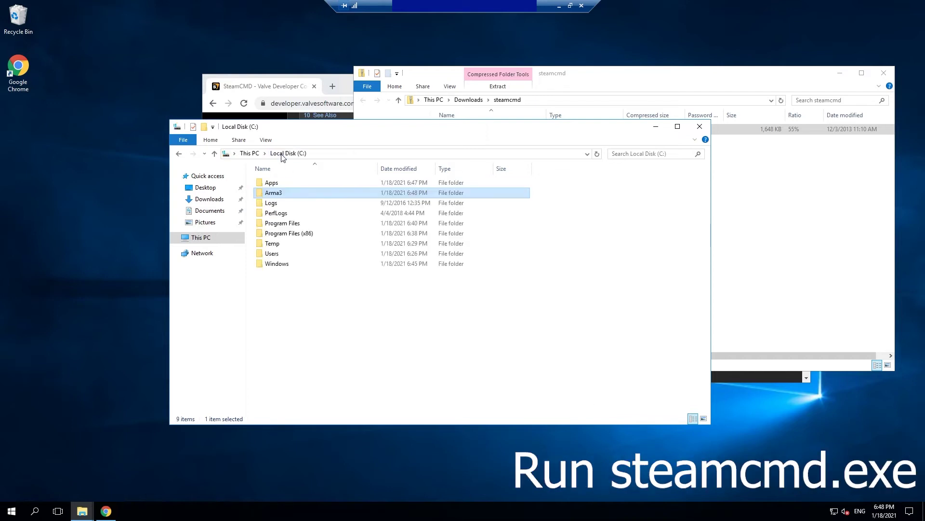
Launch steamcmd.exe from C:\Apps\Steam and let it self-update to the Steam> prompt.
{"action": "double_click", "coordinate": [282, 183]}
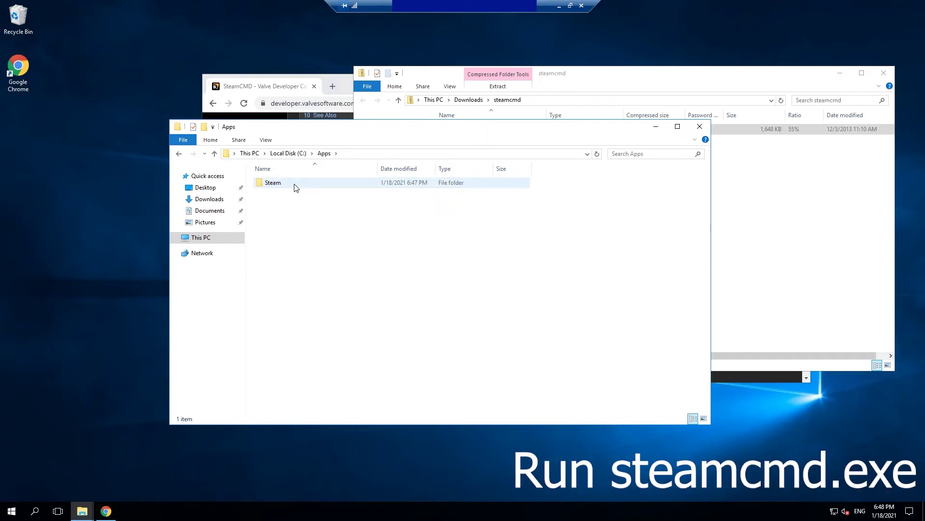
{"action": "double_click", "coordinate": [279, 183]}
{"action": "left_click", "coordinate": [292, 185]}
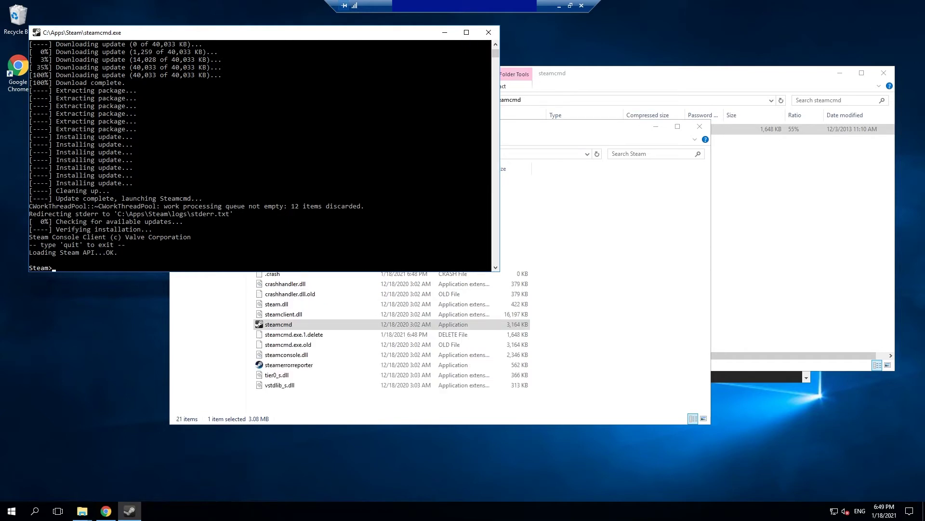
Log in to SteamCMD with the account username, password and the emailed Steam Guard code.
{"action": "left_click", "coordinate": [204, 198]}
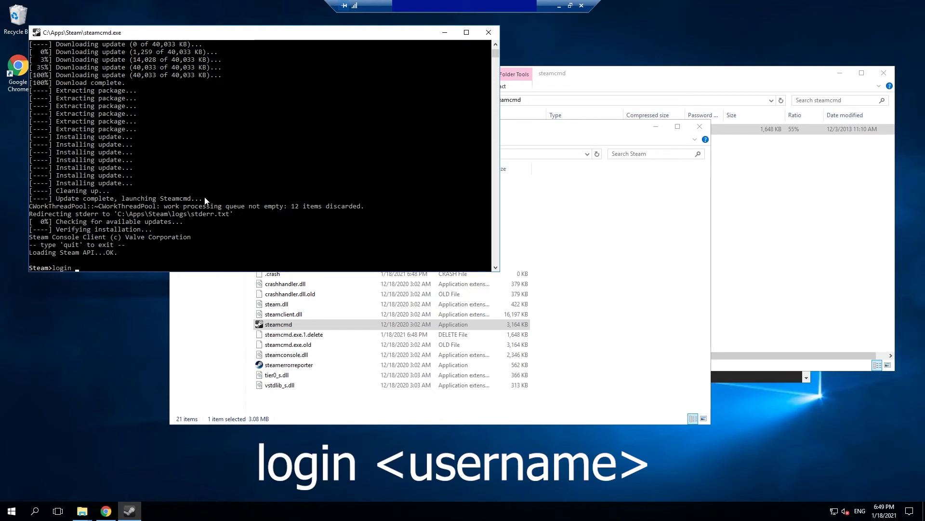
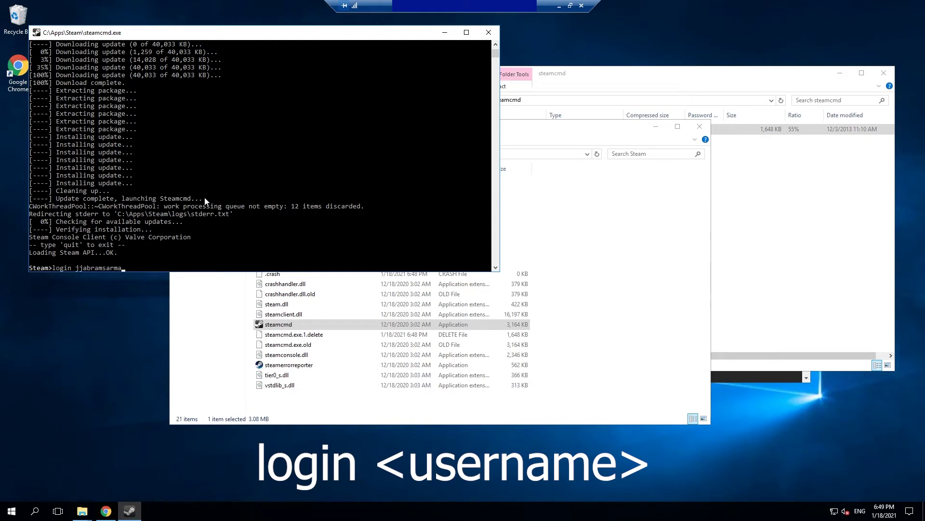
{"action": "key", "text": "Return"}
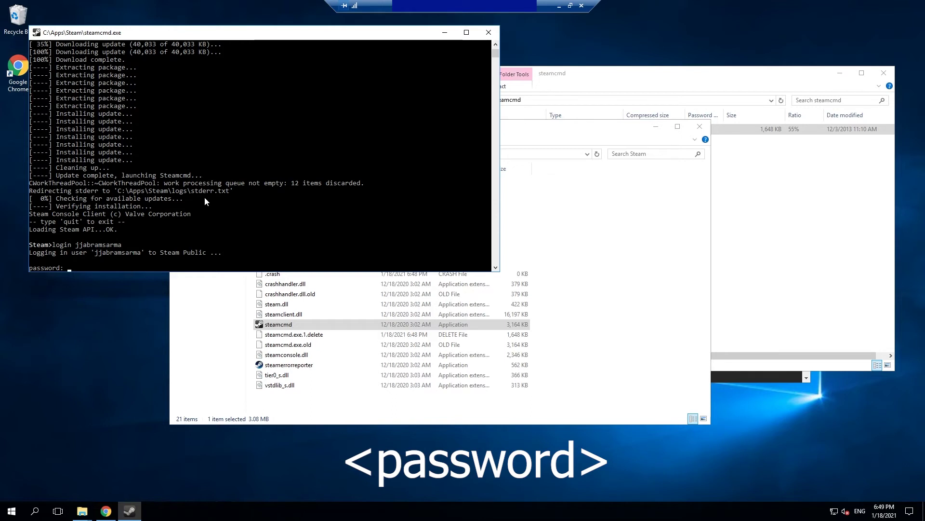
{"action": "key", "text": "Return"}
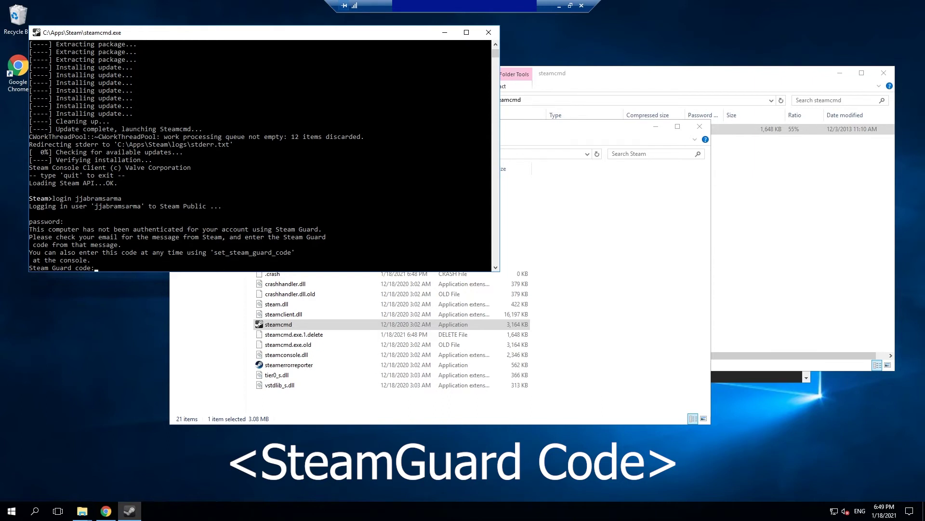
{"action": "left_click", "coordinate": [200, 231]}
{"action": "key", "text": "Return"}
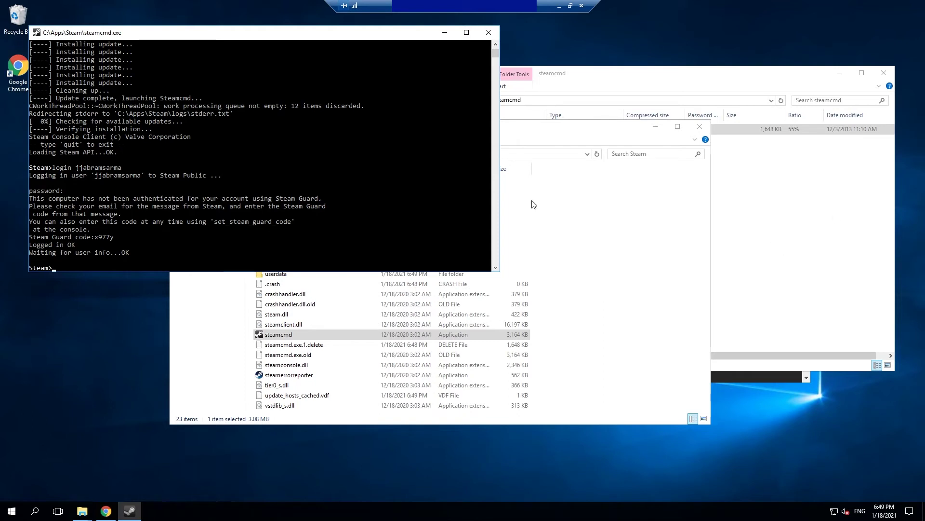
Set force_install_dir to C:\Arma3\A3Master and run app_update 233780 validate.
{"action": "type", "text": "forc"}
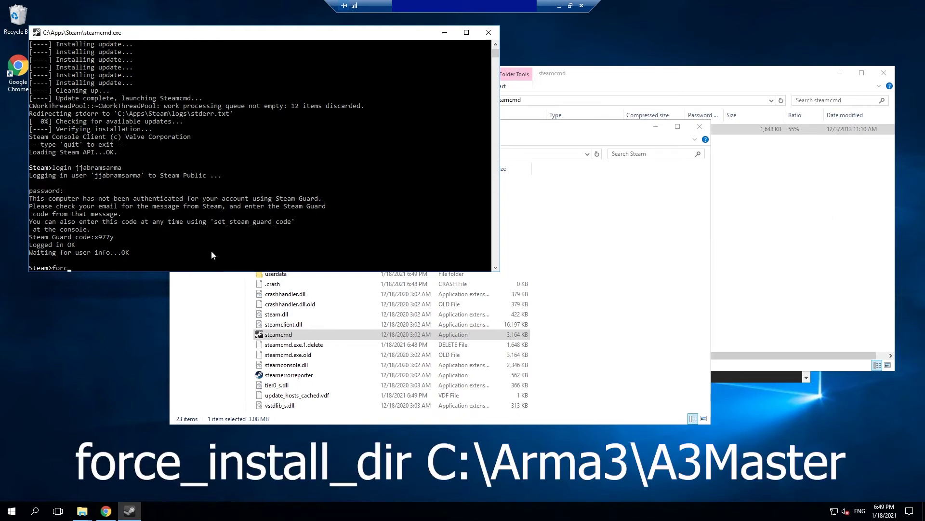
{"action": "type", "text": "e_install_dir C:\\Arma3\\"}
{"action": "type", "text": "A3Master"}
{"action": "key", "text": "Return"}
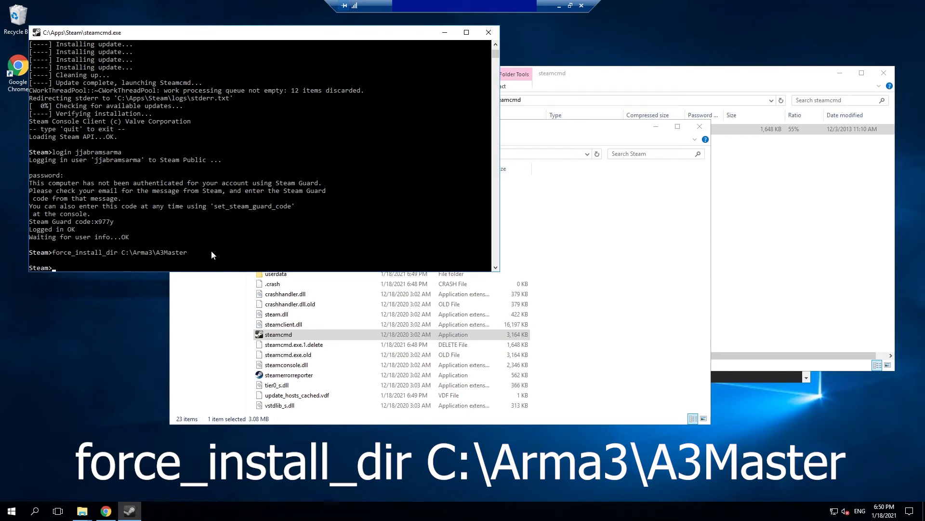
{"action": "type", "text": "a"}
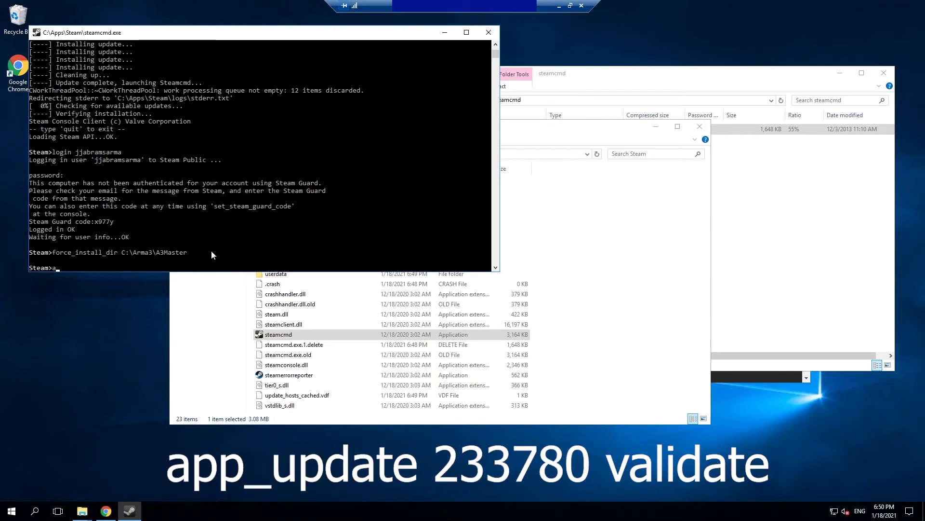
{"action": "type", "text": "pp_update 233"}
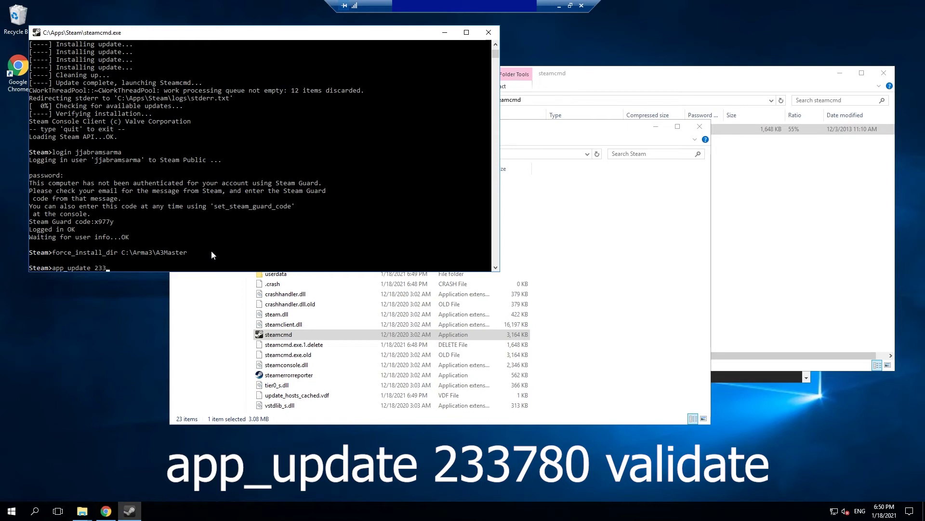
{"action": "type", "text": "780 validate"}
{"action": "key", "text": "Return"}
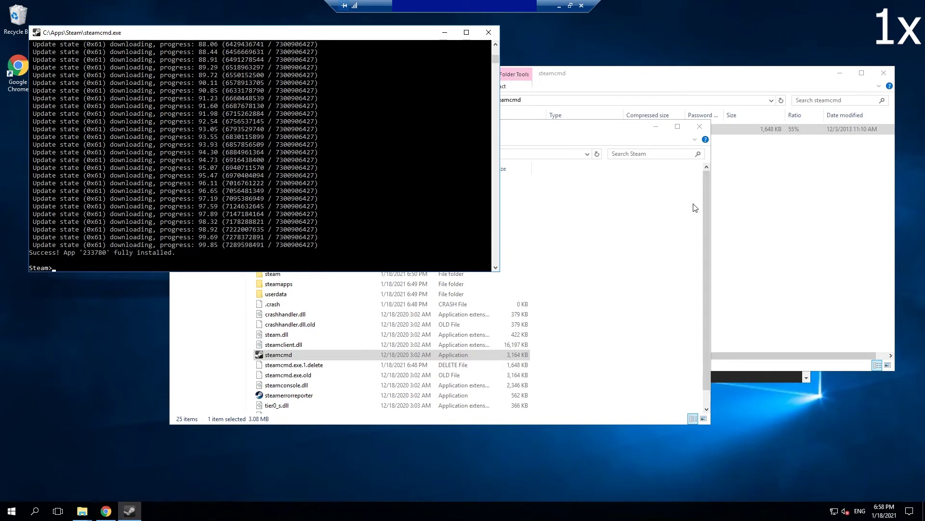
Navigate File Explorer from the Steam folder to C:\Arma3\A3Master.
{"action": "left_click", "coordinate": [707, 207]}
{"action": "left_click", "coordinate": [324, 153]}
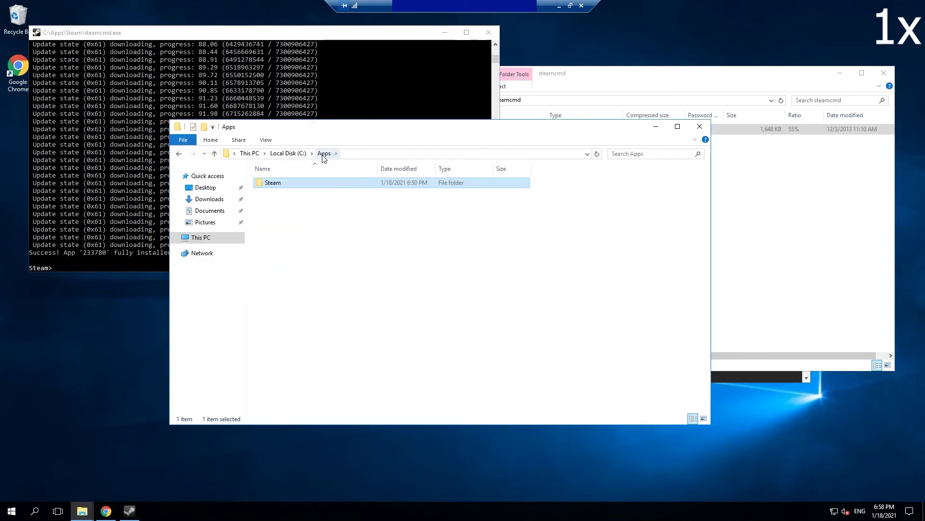
{"action": "left_click", "coordinate": [280, 154]}
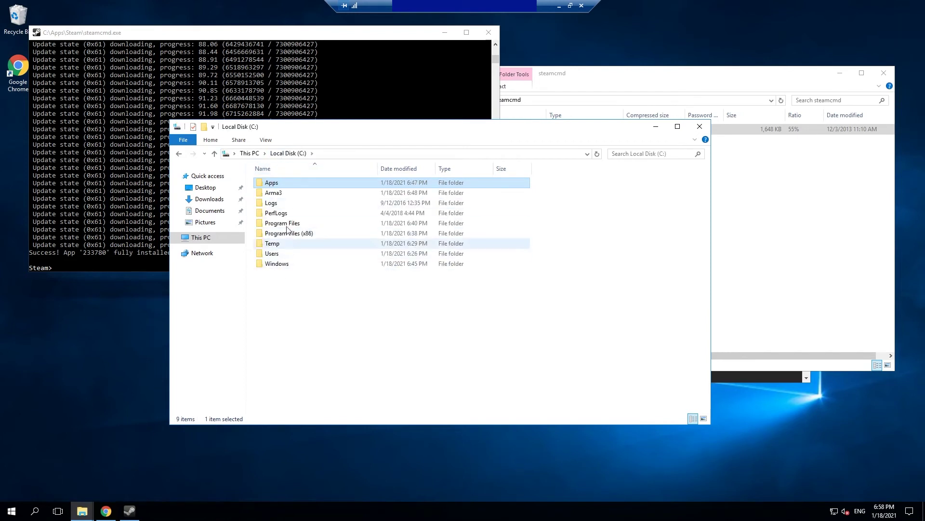
{"action": "double_click", "coordinate": [291, 196]}
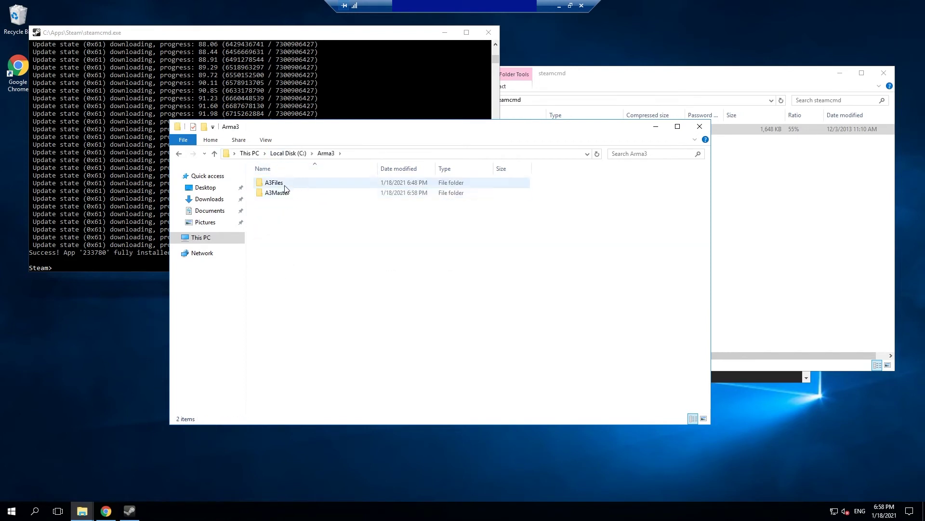
{"action": "double_click", "coordinate": [285, 195]}
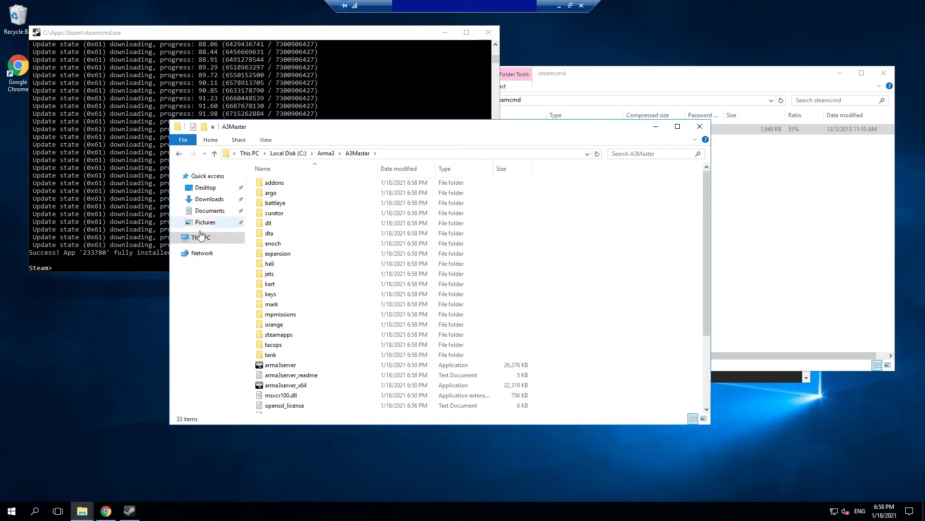
Close SteamCMD with the quit command.
{"action": "left_click", "coordinate": [101, 260]}
{"action": "type", "text": "quit"}
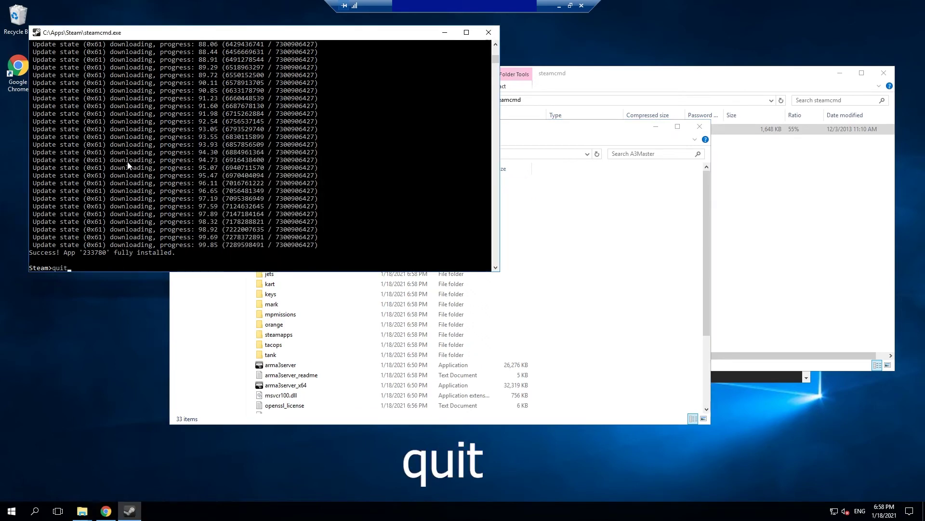
{"action": "key", "text": "Return"}
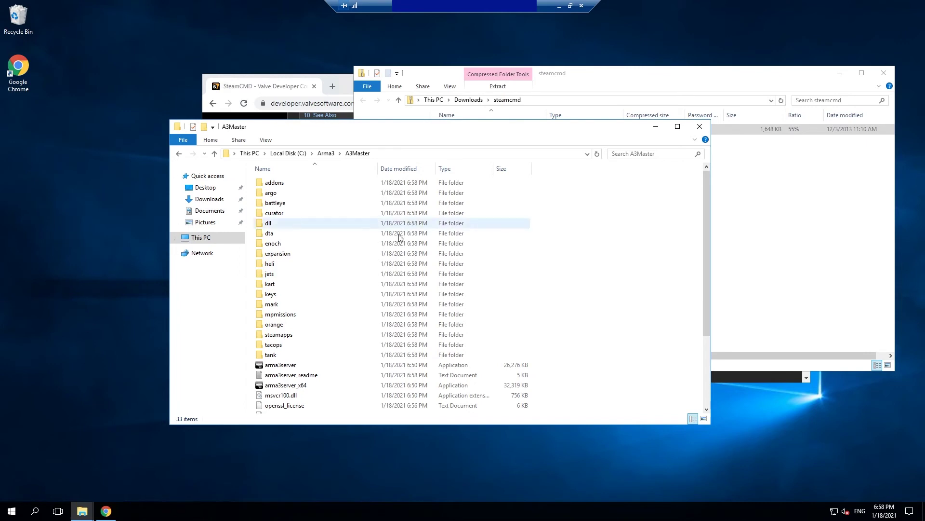
Create a new Rich Text Document in A3Master named server.cfg.
{"action": "scroll", "coordinate": [381, 248], "scroll_direction": "down", "scroll_amount": 3}
{"action": "scroll", "coordinate": [390, 251], "scroll_direction": "down", "scroll_amount": 1}
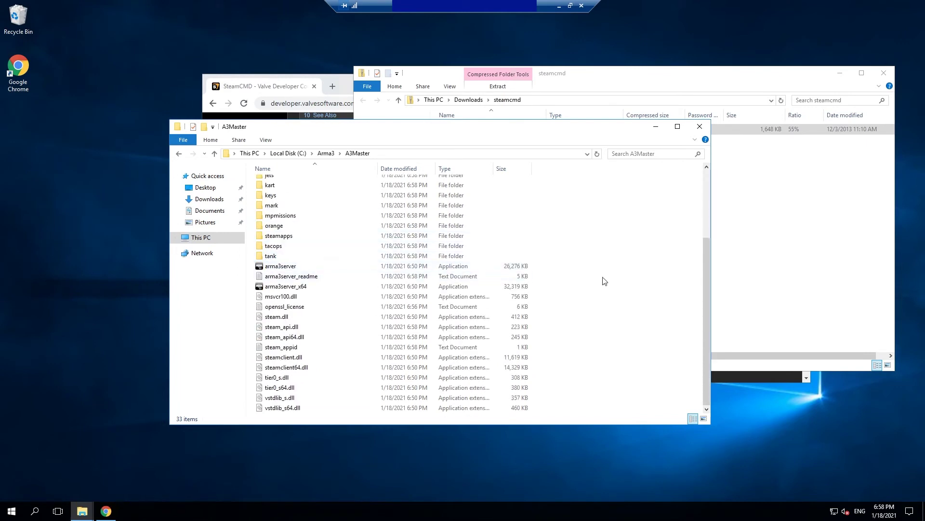
{"action": "right_click", "coordinate": [593, 295]}
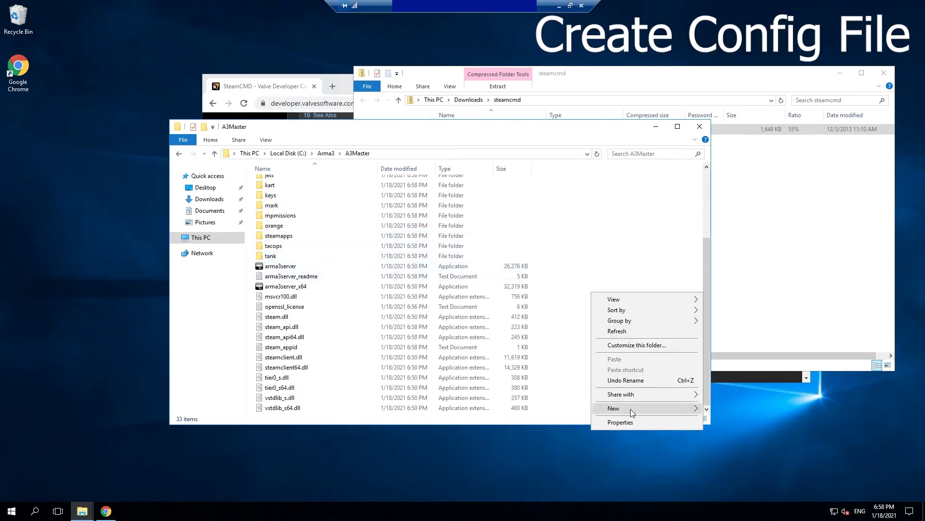
{"action": "mouse_move", "coordinate": [631, 409]}
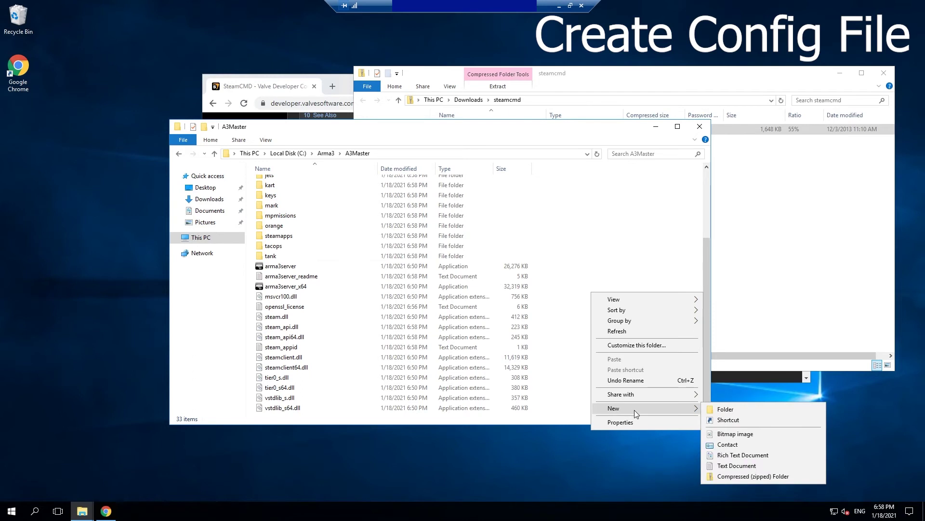
{"action": "left_click", "coordinate": [742, 457]}
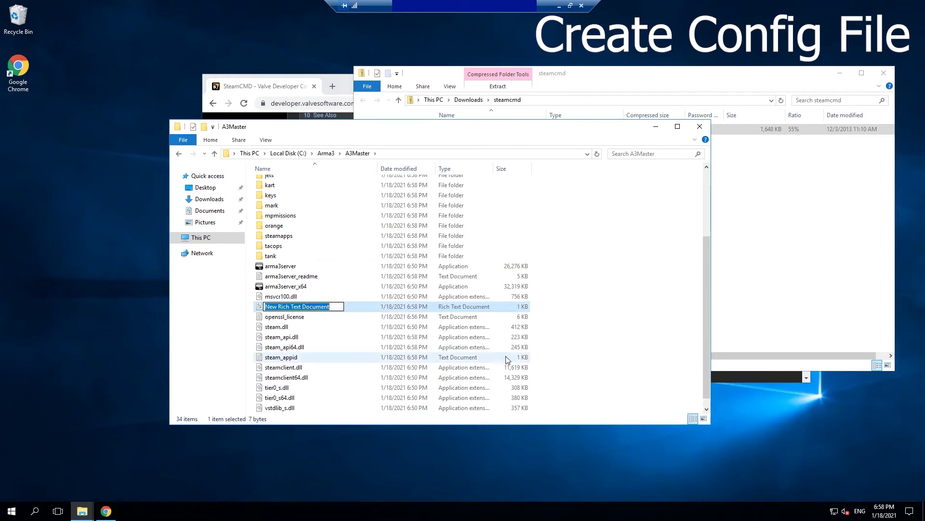
{"action": "type", "text": "s"}
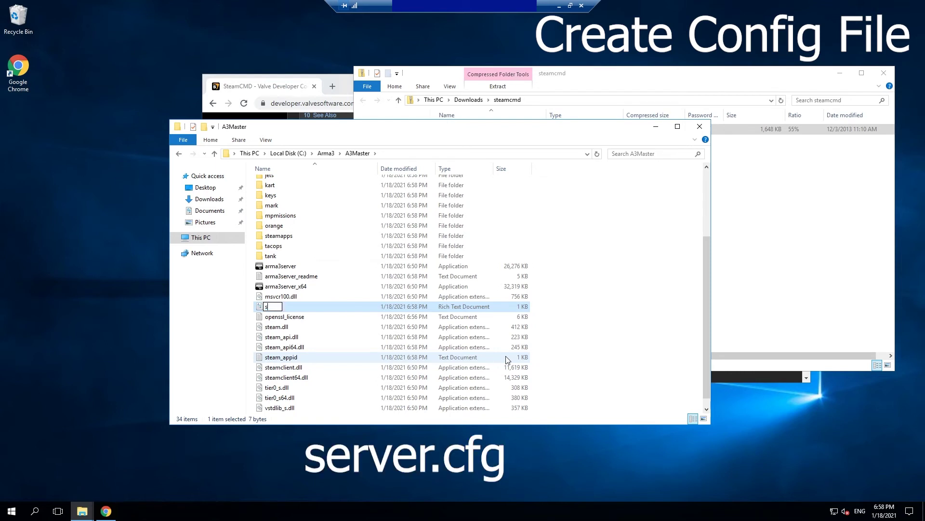
{"action": "type", "text": "erver.cfg"}
{"action": "key", "text": "Return"}
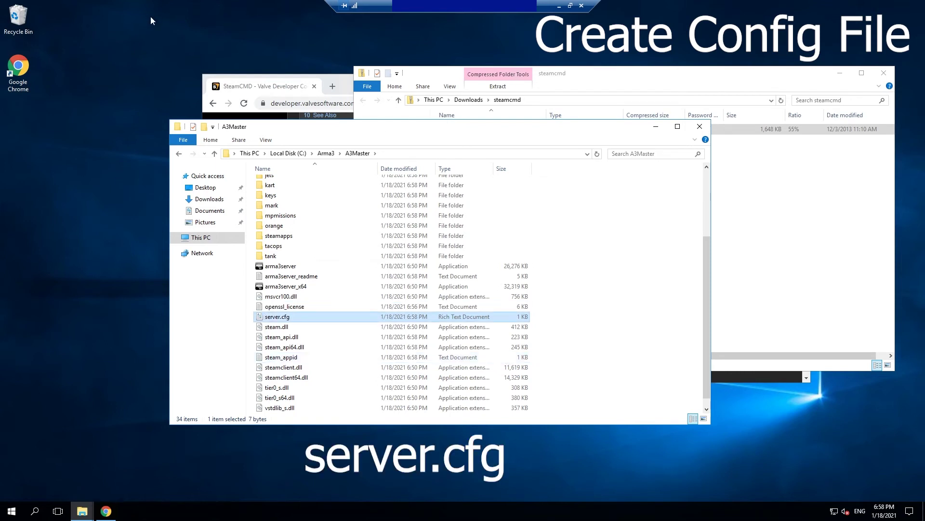
Show file name extensions and rename server.cfg.rtf to server.cfg, accepting the extension change.
{"action": "left_click", "coordinate": [266, 139]}
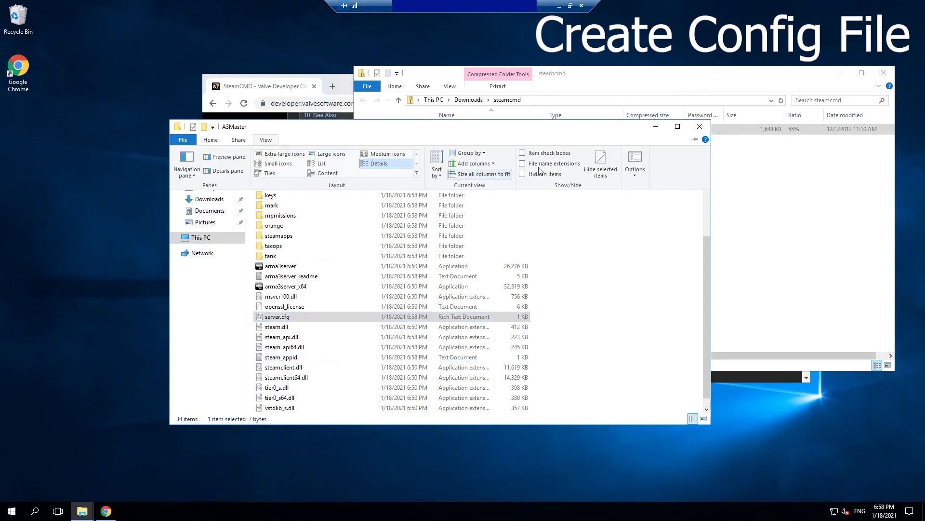
{"action": "left_click", "coordinate": [523, 165]}
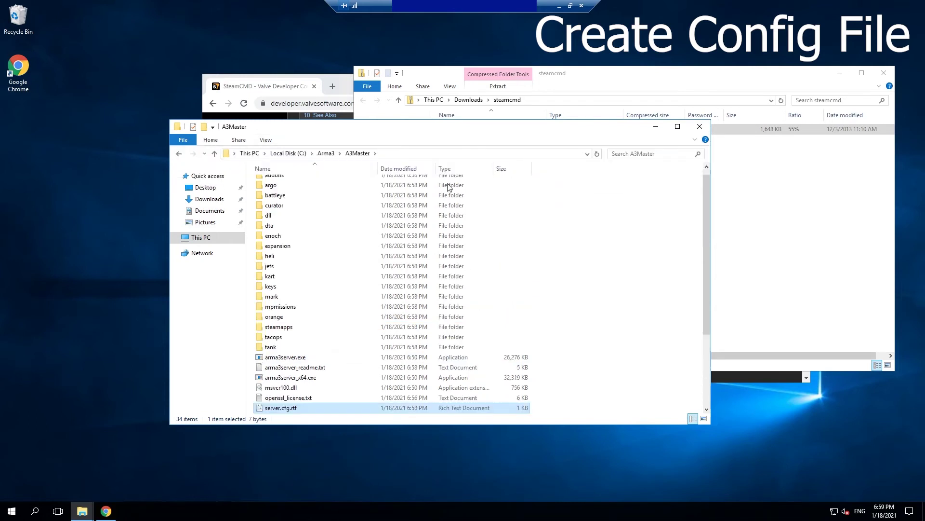
{"action": "right_click", "coordinate": [287, 407]}
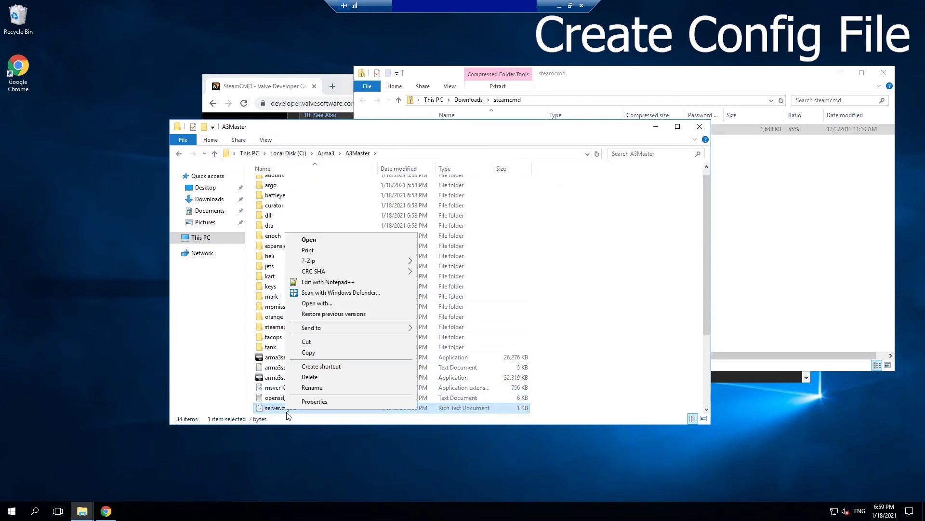
{"action": "left_click", "coordinate": [311, 387]}
{"action": "left_click_drag", "start_coordinate": [299, 409], "coordinate": [290, 410]}
{"action": "key", "text": "BackSpace"}
{"action": "key", "text": "Return"}
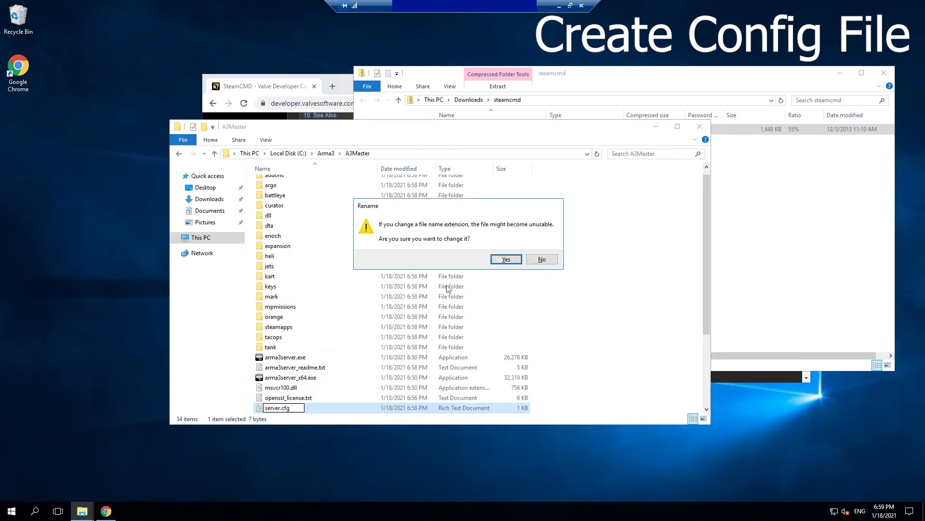
{"action": "left_click", "coordinate": [506, 262]}
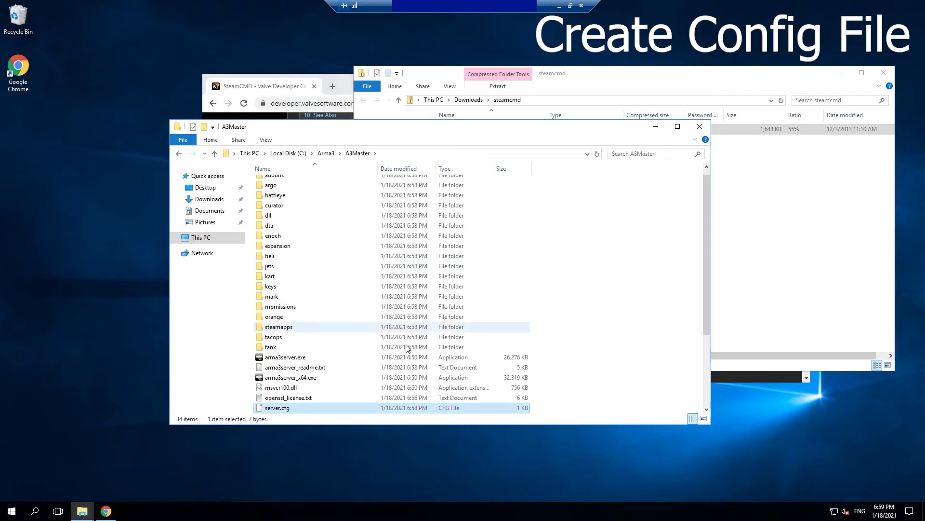
{"action": "scroll", "coordinate": [405, 346], "scroll_direction": "down", "scroll_amount": 2}
{"action": "right_click", "coordinate": [274, 344]}
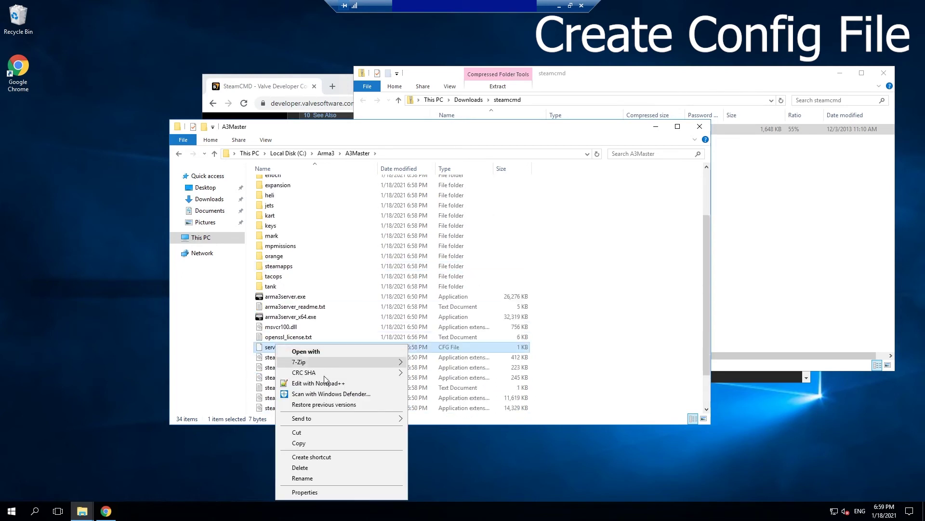
Open server.cfg in Notepad++ and paste the full 93-line server configuration over its placeholder text.
{"action": "left_click", "coordinate": [326, 386]}
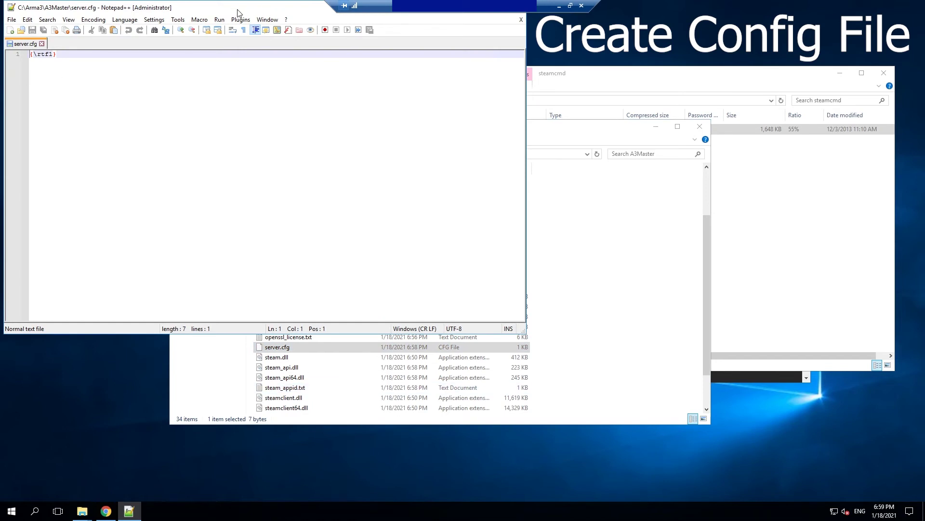
{"action": "left_click_drag", "start_coordinate": [239, 8], "coordinate": [384, 68]}
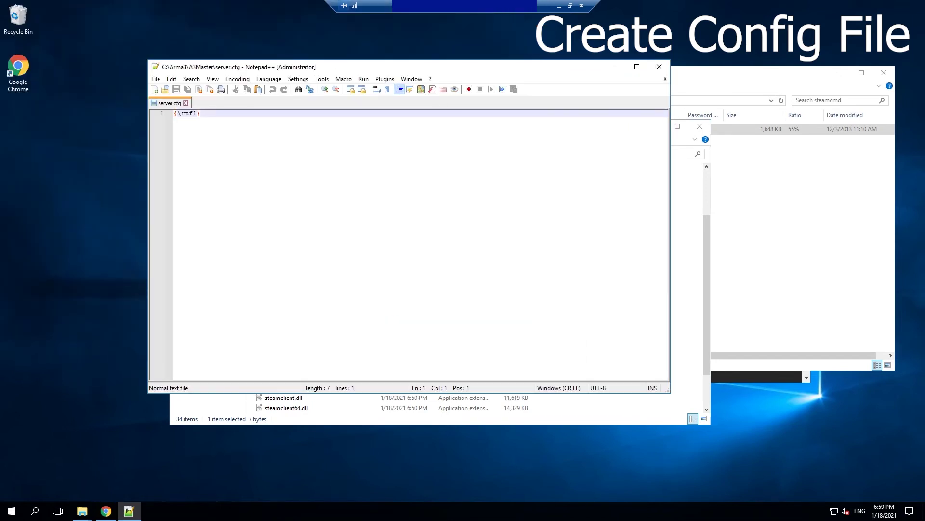
{"action": "key", "text": "ctrl+a"}
{"action": "key", "text": "ctrl+v"}
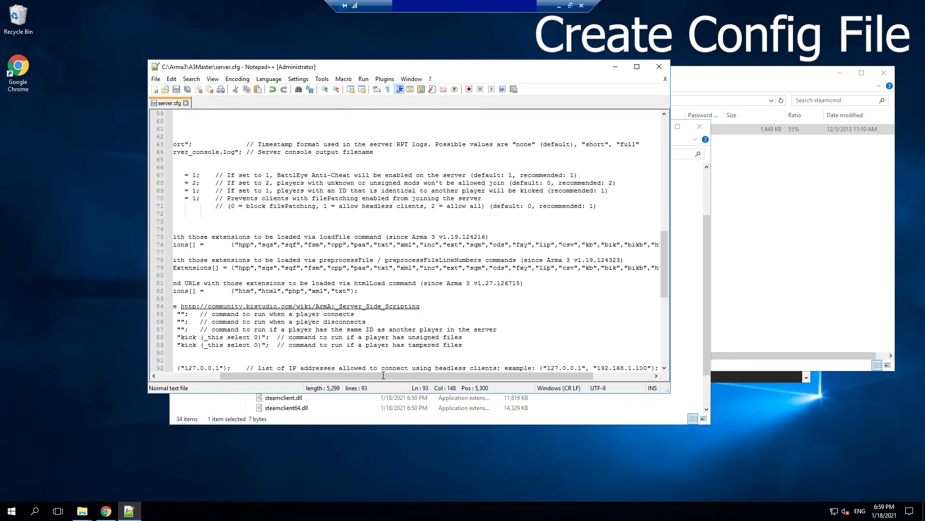
{"action": "left_click_drag", "start_coordinate": [383, 375], "coordinate": [318, 375]}
{"action": "scroll", "coordinate": [252, 172], "scroll_direction": "up", "scroll_amount": 13}
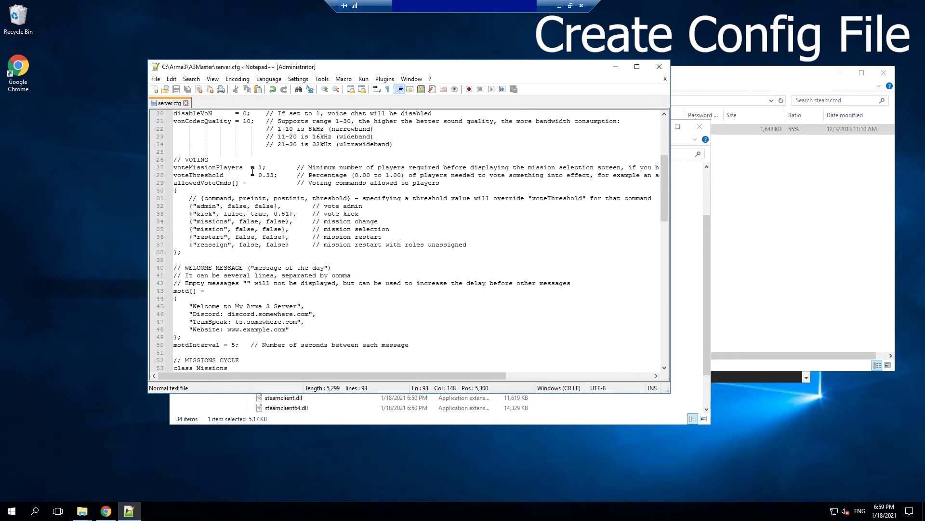
{"action": "scroll", "coordinate": [252, 171], "scroll_direction": "up", "scroll_amount": 6}
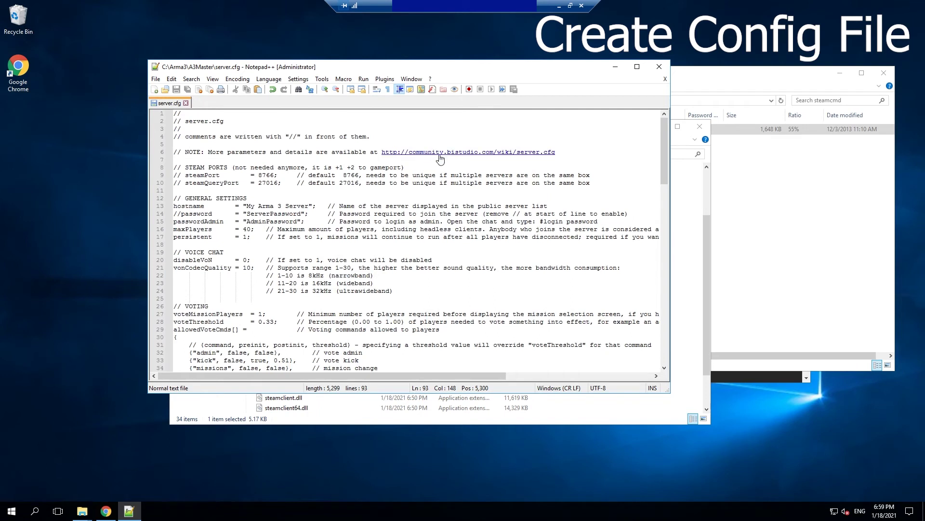
{"action": "left_click", "coordinate": [501, 125]}
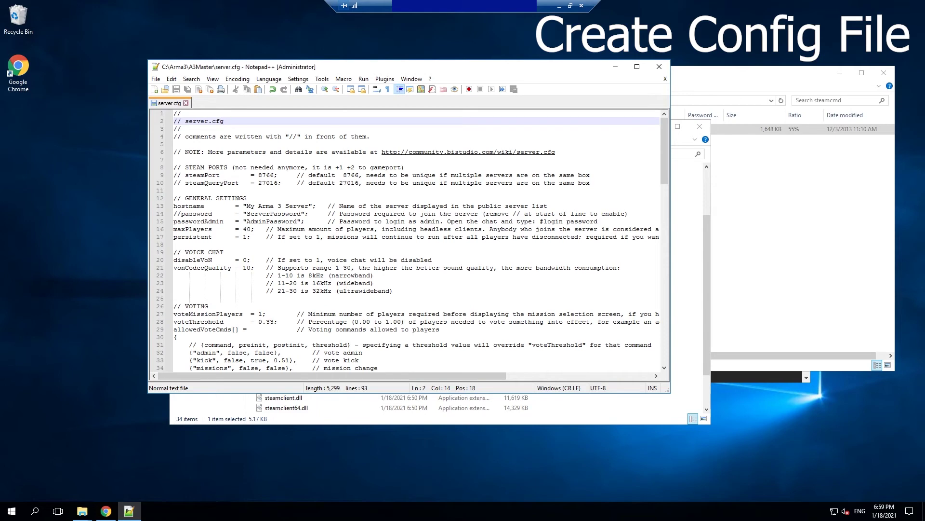
{"action": "left_click", "coordinate": [616, 67]}
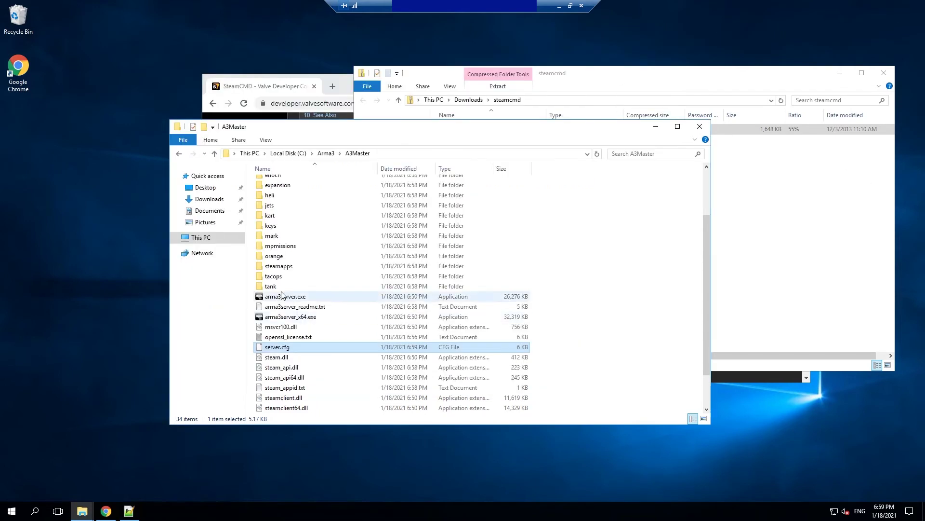
Create a shortcut to arma3server_x64.exe and move it onto the desktop.
{"action": "right_click", "coordinate": [299, 319]}
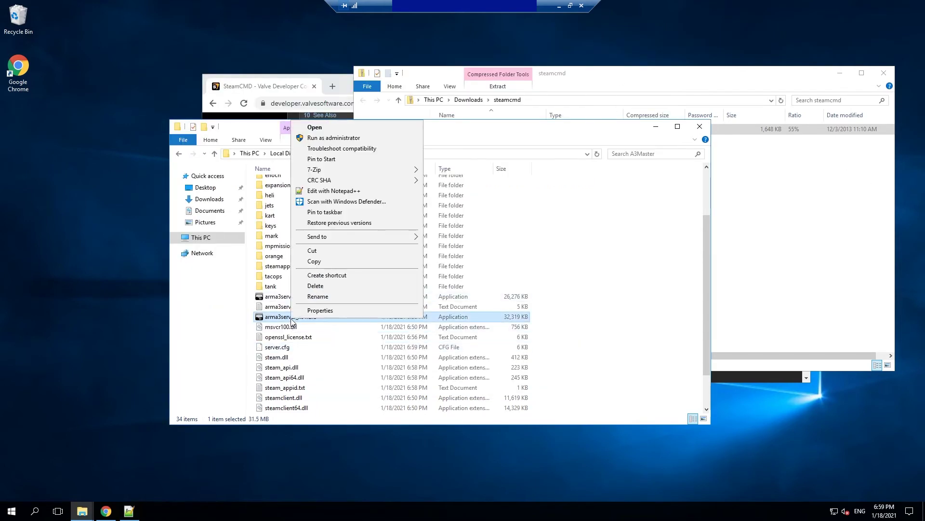
{"action": "left_click", "coordinate": [329, 279]}
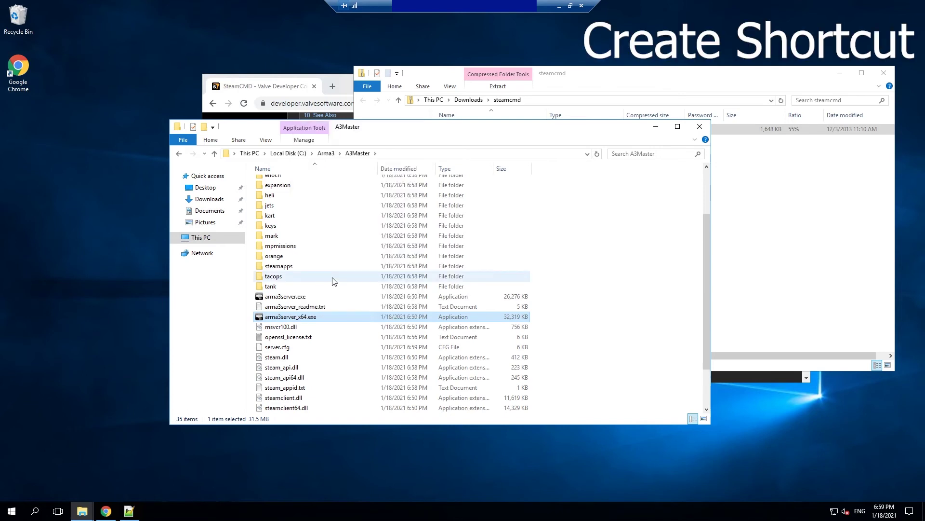
{"action": "left_click_drag", "start_coordinate": [319, 328], "coordinate": [68, 149]}
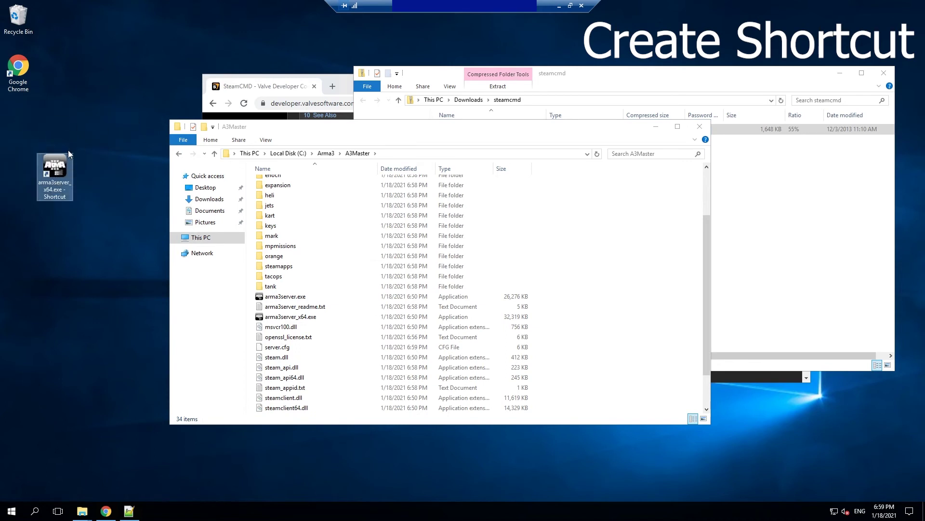
Append "-profiles=C:\Arma3\A3Master" -port=2302 -config=server.cfg -world=empty to the shortcut's Target and apply.
{"action": "right_click", "coordinate": [39, 157]}
{"action": "left_click", "coordinate": [103, 365]}
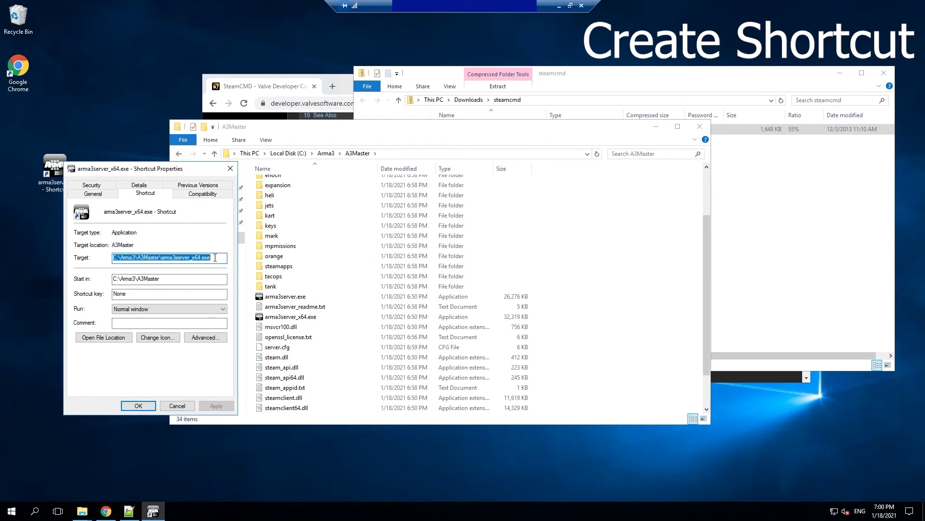
{"action": "left_click", "coordinate": [215, 257]}
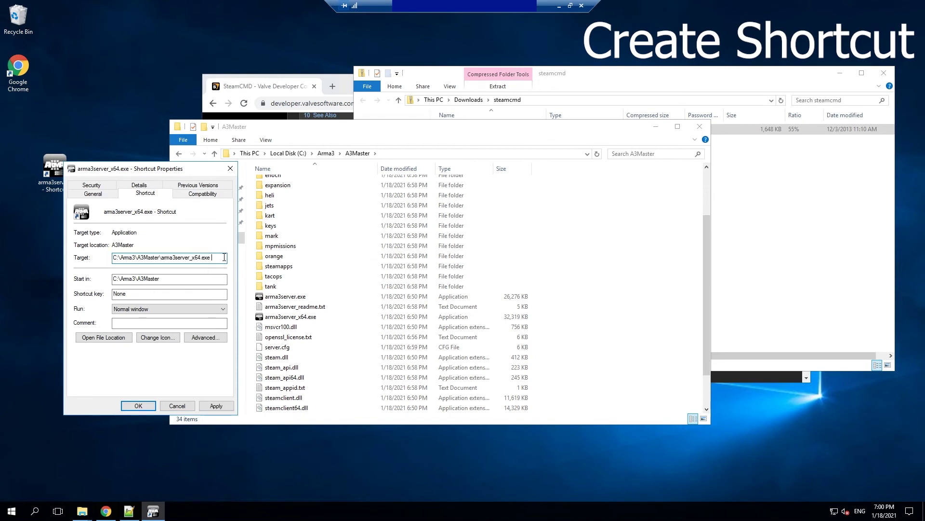
{"action": "type", "text": "\"-p"}
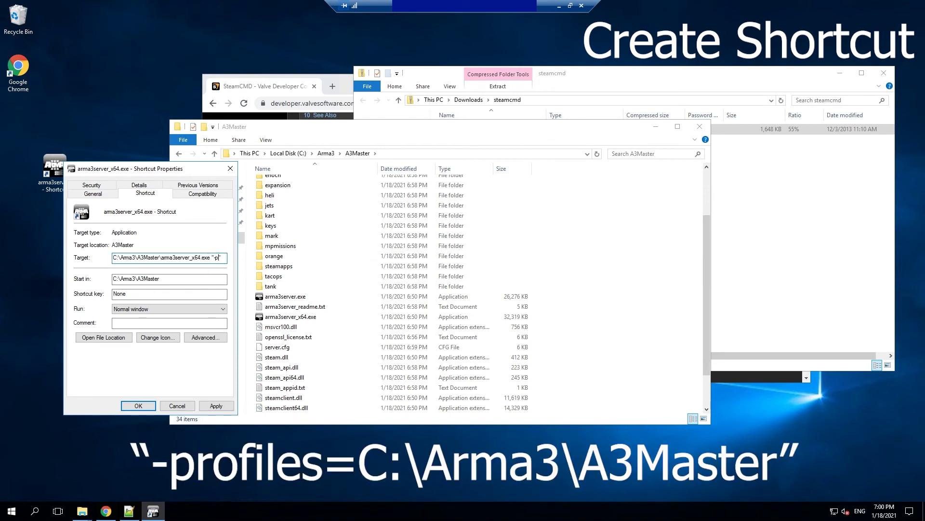
{"action": "type", "text": "rofiles"}
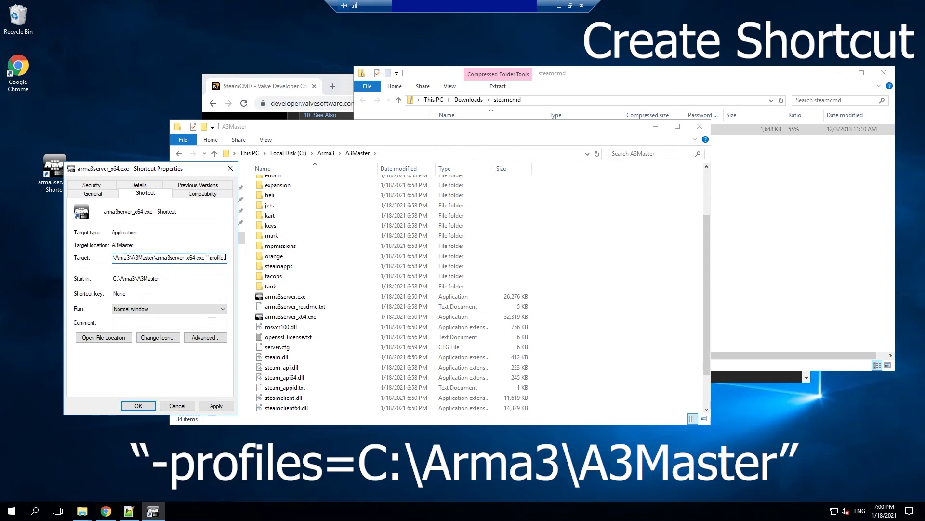
{"action": "type", "text": "=C"}
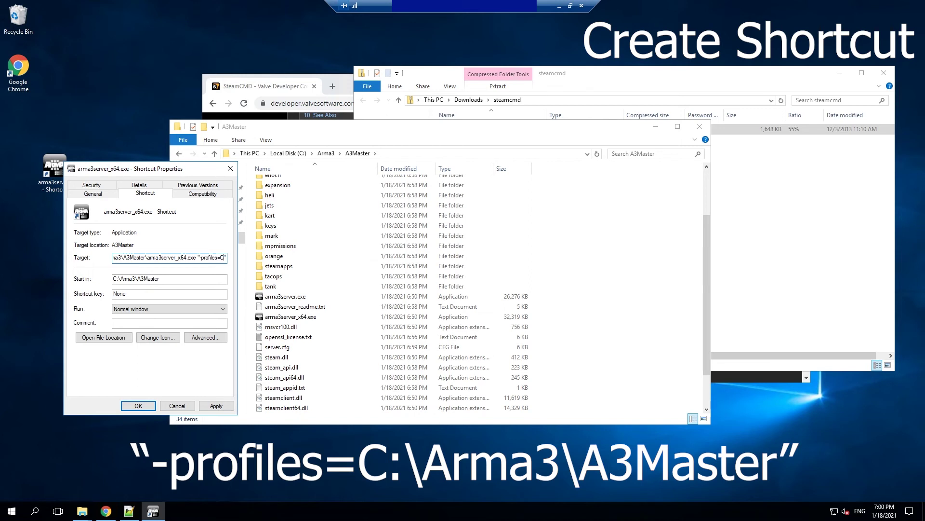
{"action": "type", "text": ":\\Ar"}
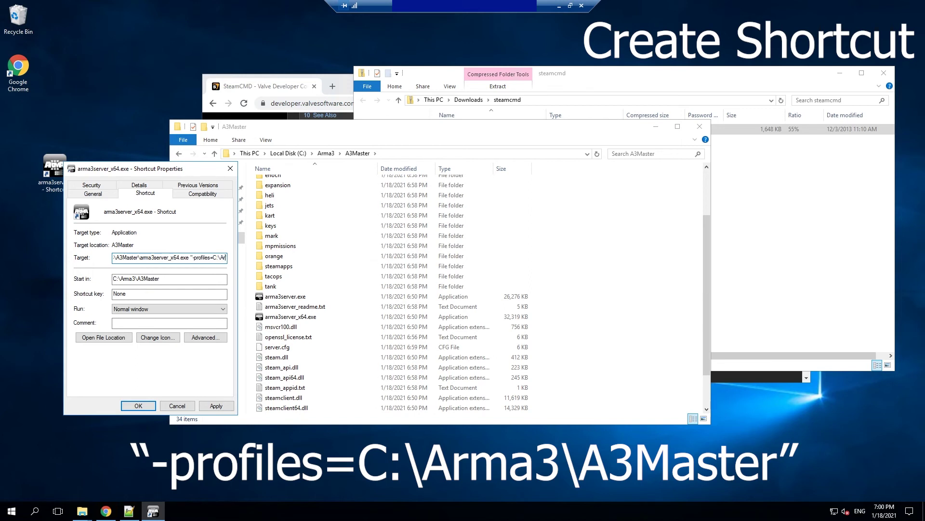
{"action": "type", "text": "ma3\\"}
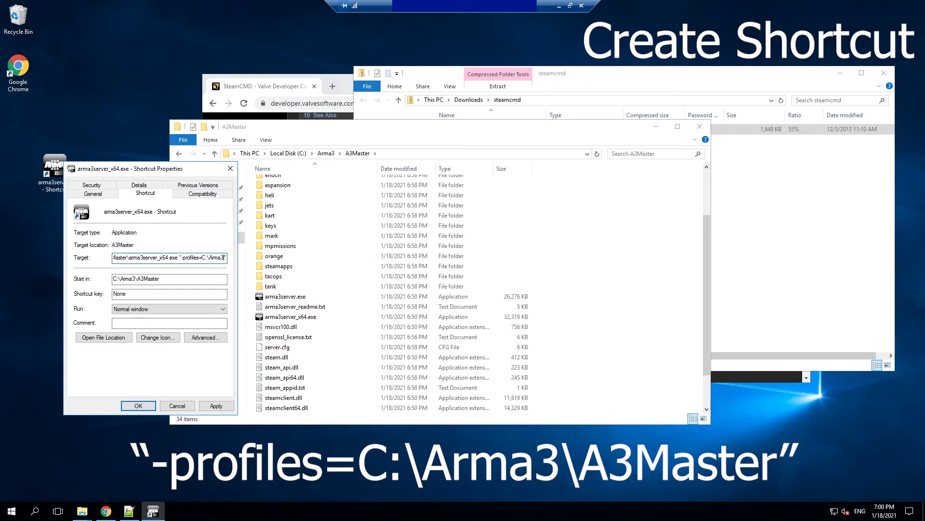
{"action": "type", "text": "A"}
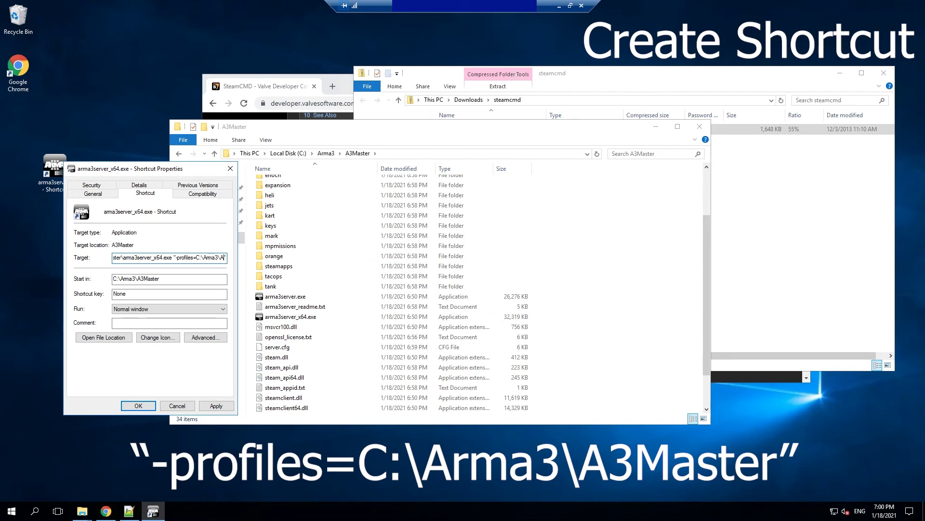
{"action": "type", "text": "3Mas"}
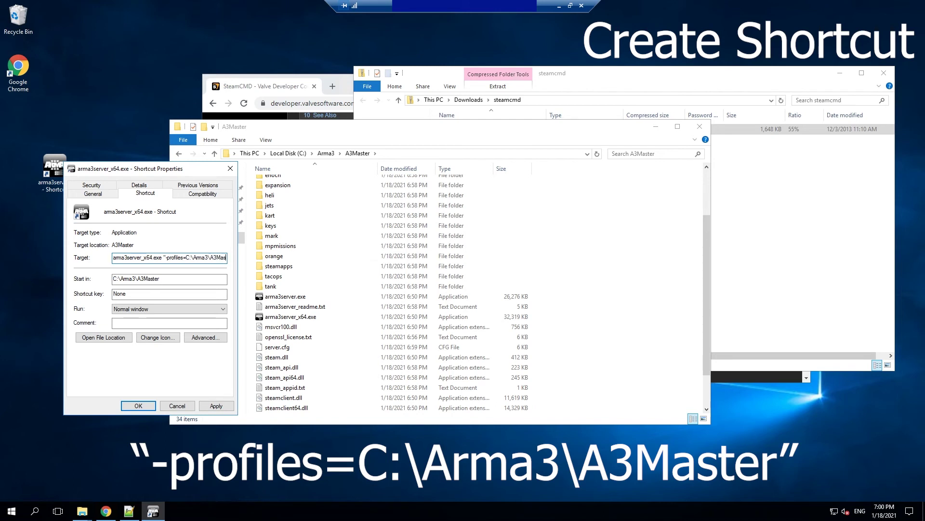
{"action": "type", "text": "ter\" "}
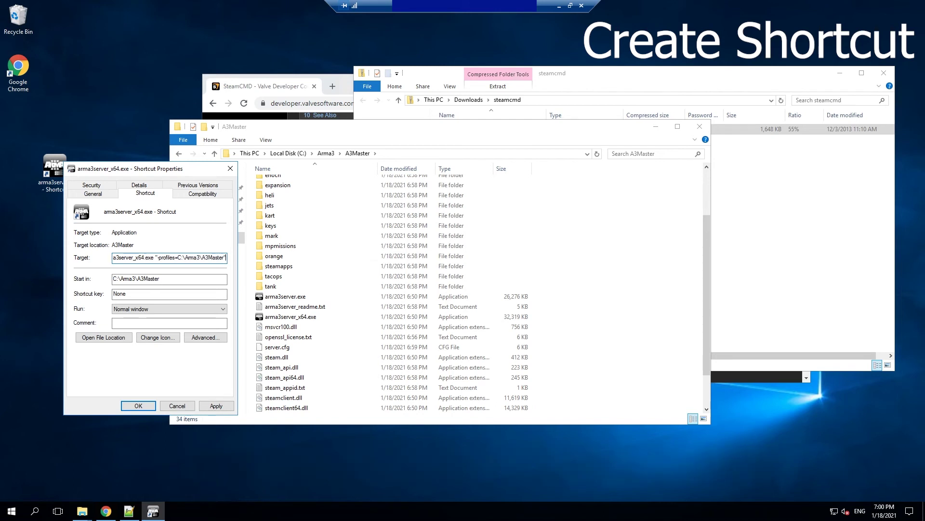
{"action": "type", "text": "-po"}
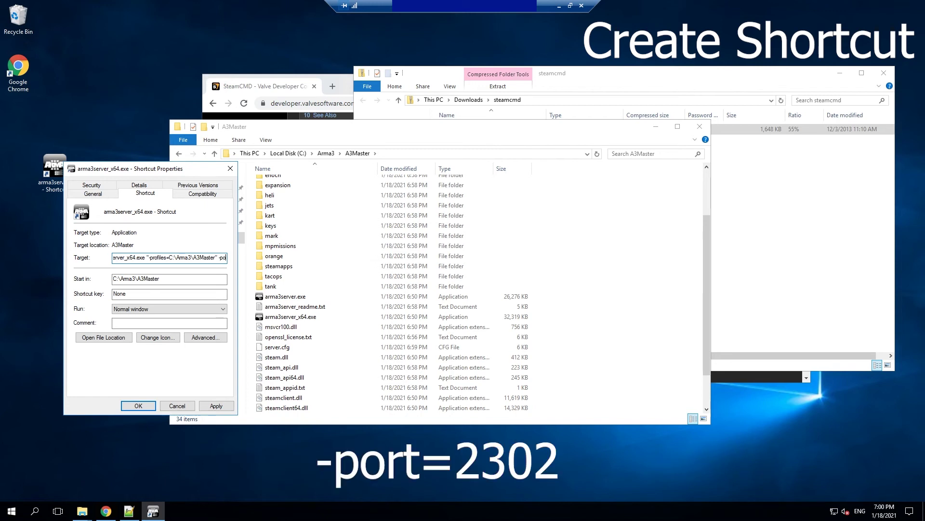
{"action": "type", "text": "rt="}
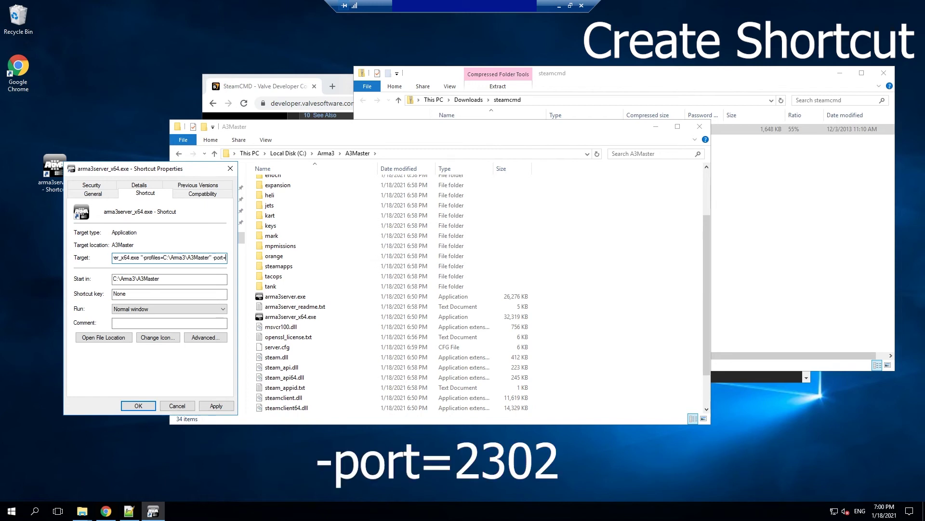
{"action": "type", "text": "230"}
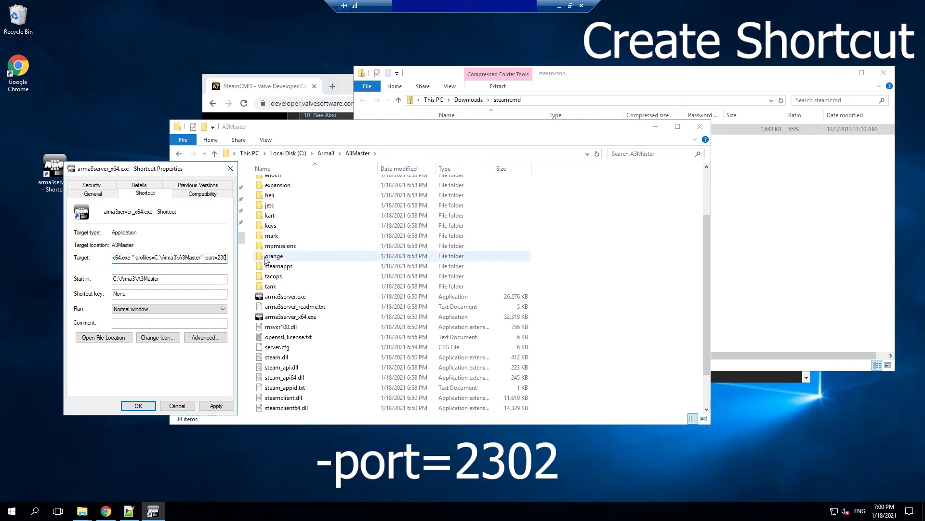
{"action": "type", "text": "2 -c"}
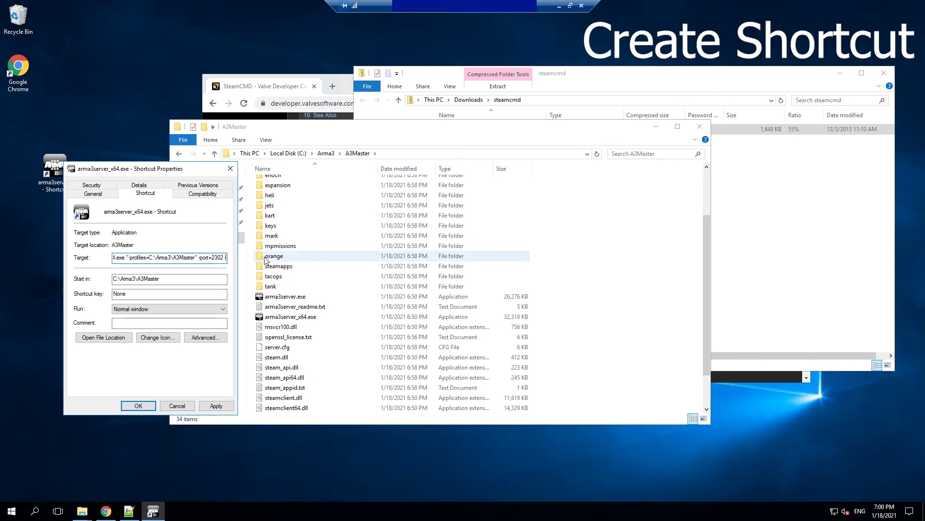
{"action": "type", "text": "onfi"}
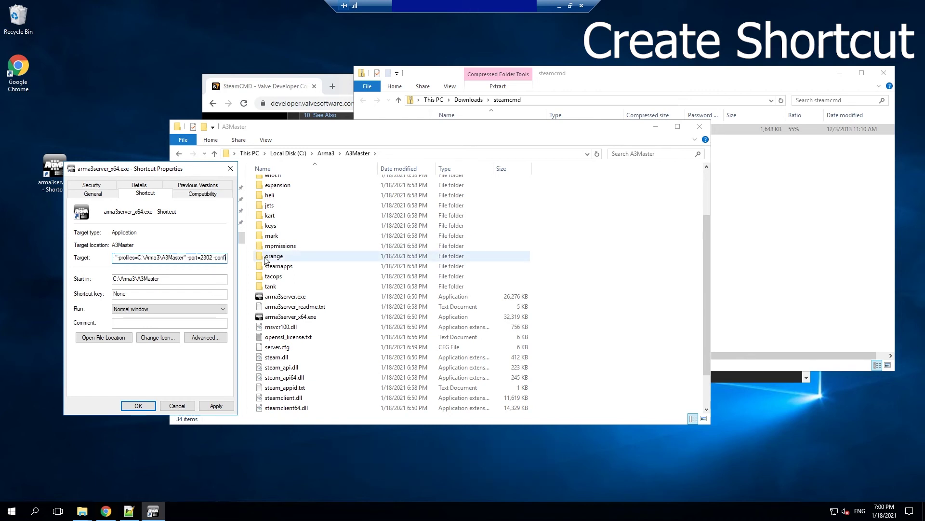
{"action": "key", "text": "BackSpace"}
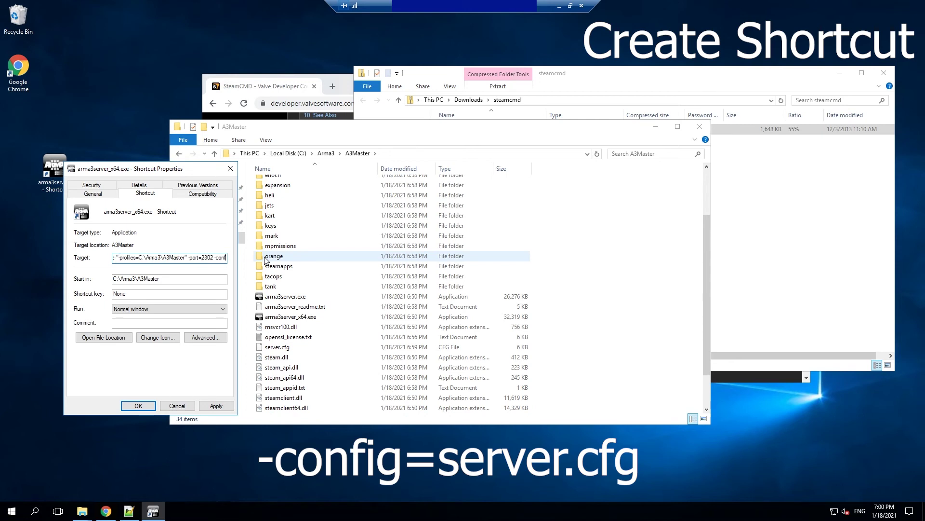
{"action": "type", "text": "ig="}
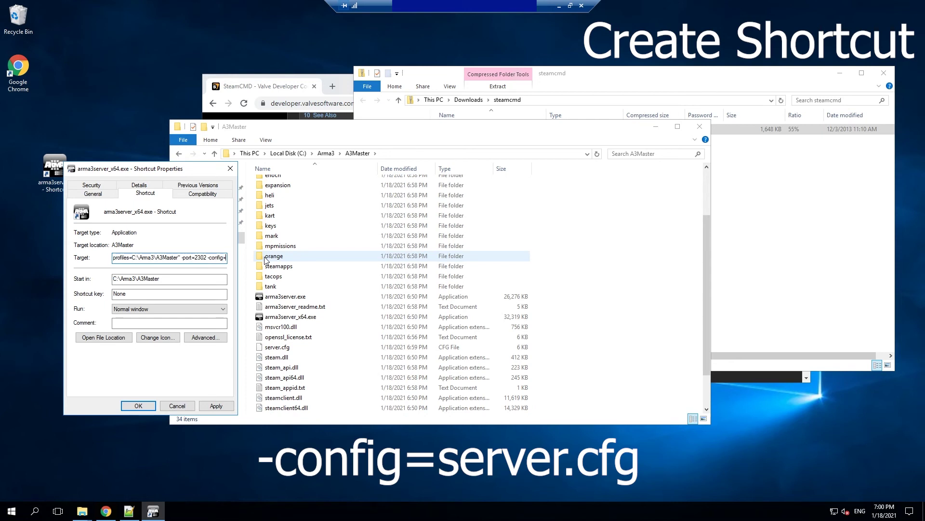
{"action": "type", "text": "server"}
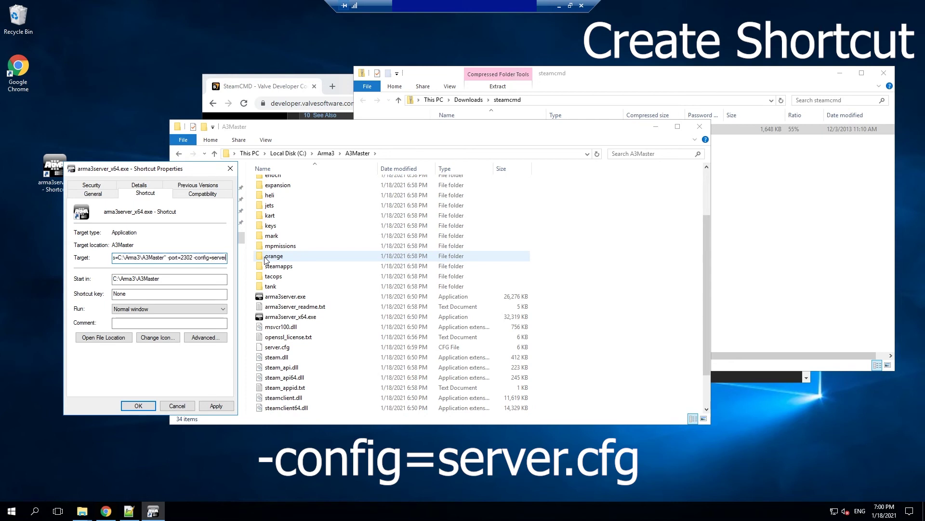
{"action": "type", "text": ".cfg"}
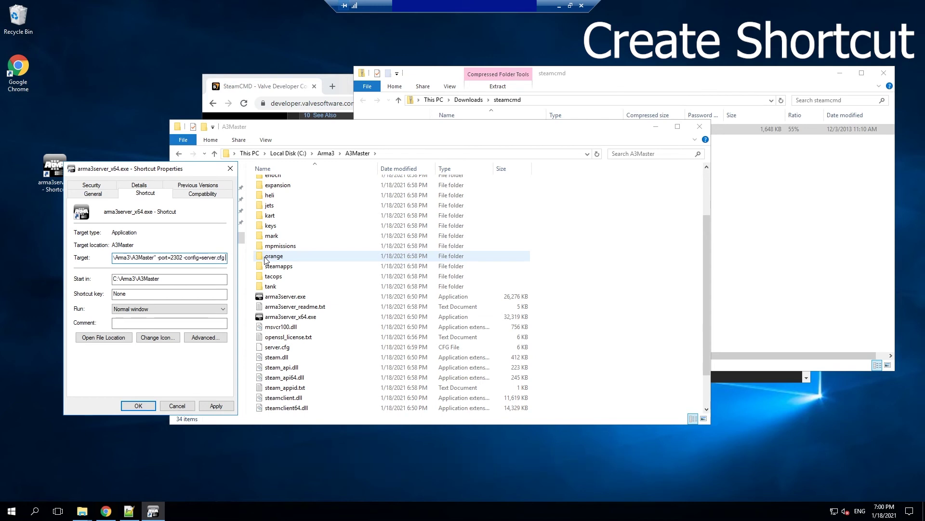
{"action": "type", "text": " -world"}
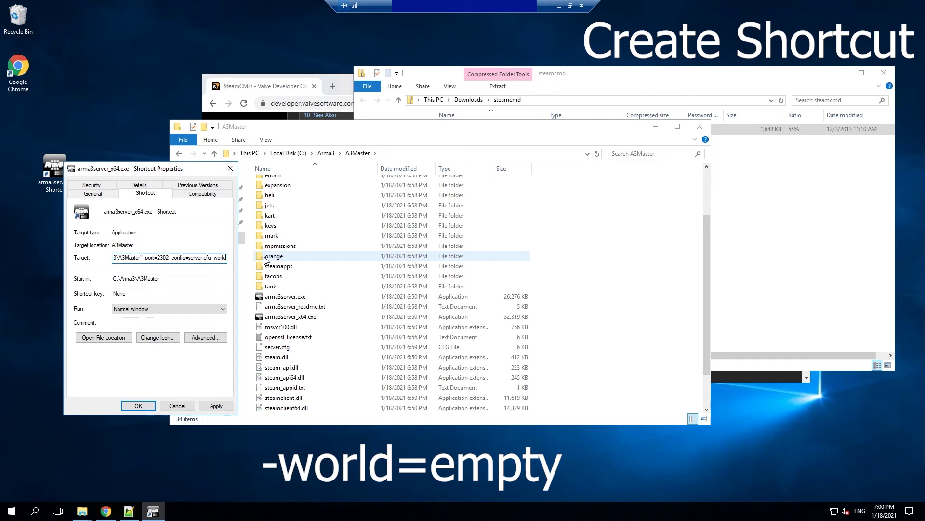
{"action": "type", "text": "=empty"}
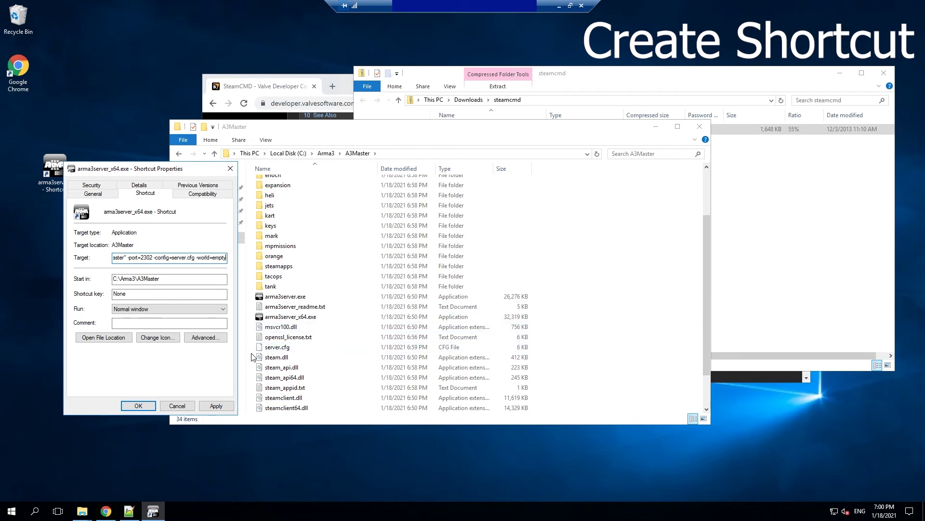
{"action": "left_click", "coordinate": [215, 406]}
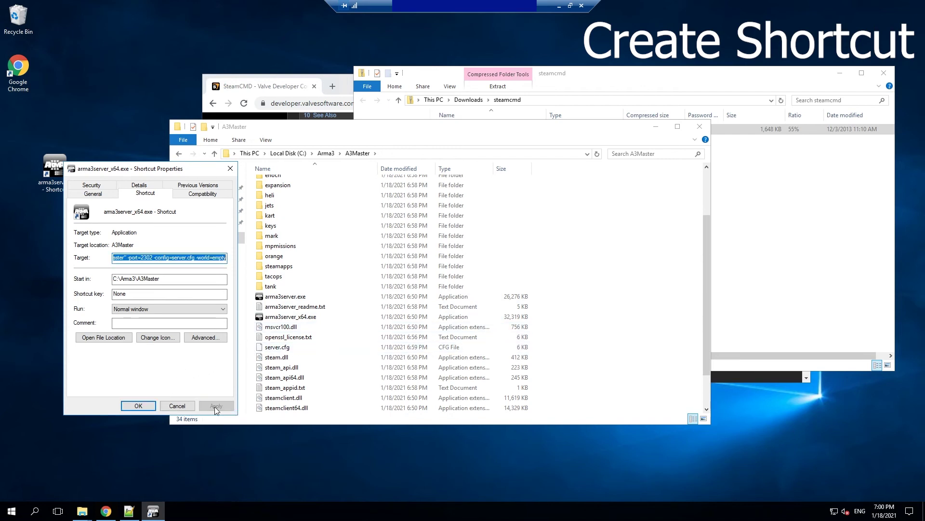
{"action": "left_click", "coordinate": [138, 405]}
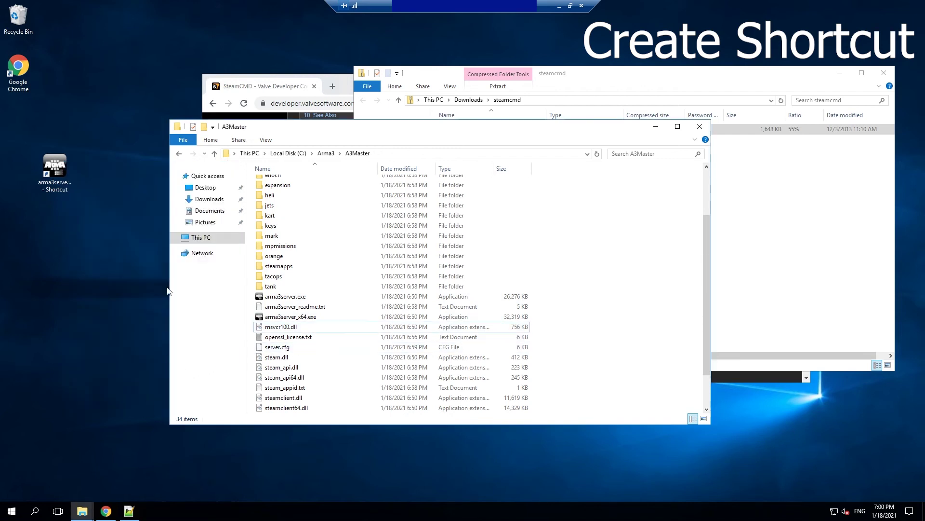
Launch the dedicated server from the arma3server_x64 desktop shortcut.
{"action": "double_click", "coordinate": [64, 174]}
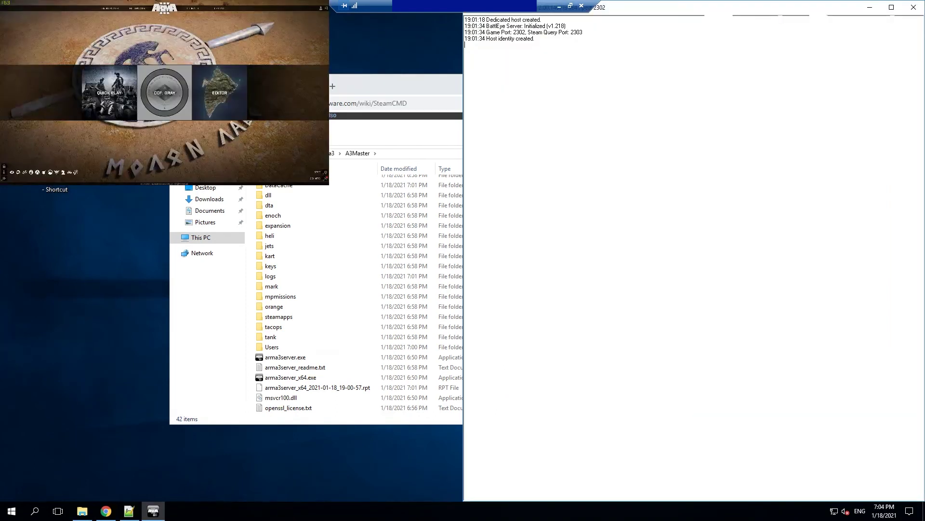
Direct-connect to the local dedicated server on port 2302 from the Server Browser.
{"action": "left_click", "coordinate": [137, 19]}
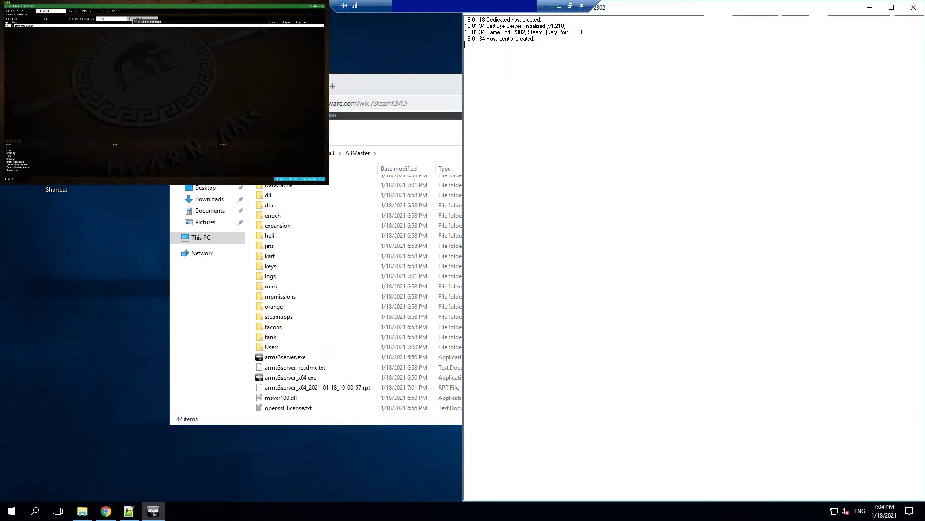
{"action": "left_click", "coordinate": [80, 10]}
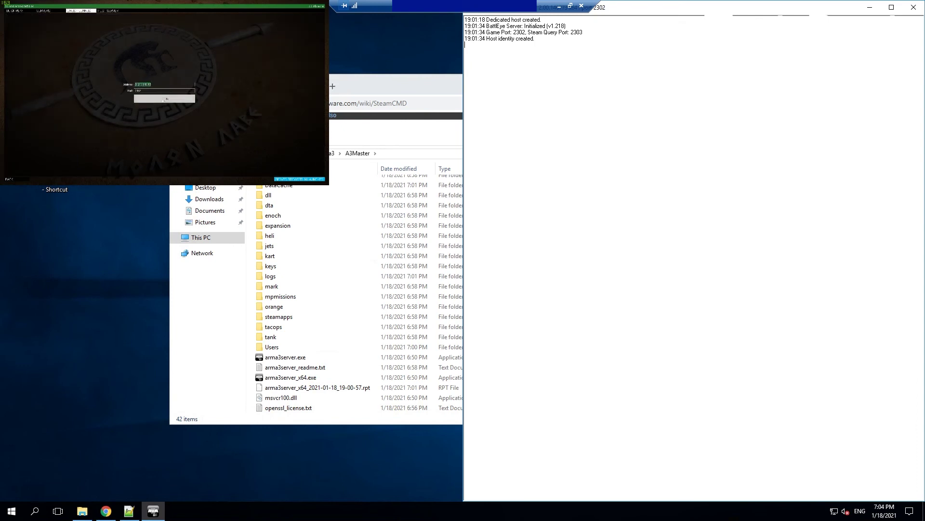
{"action": "left_click", "coordinate": [163, 100]}
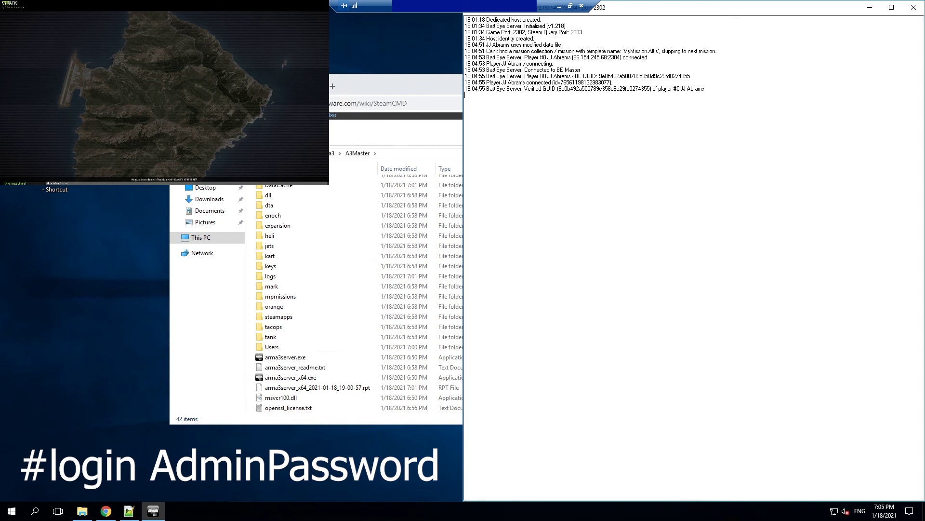
Submit the admin login and select the Support 05 mission on Stratis.
{"action": "key", "text": "Return"}
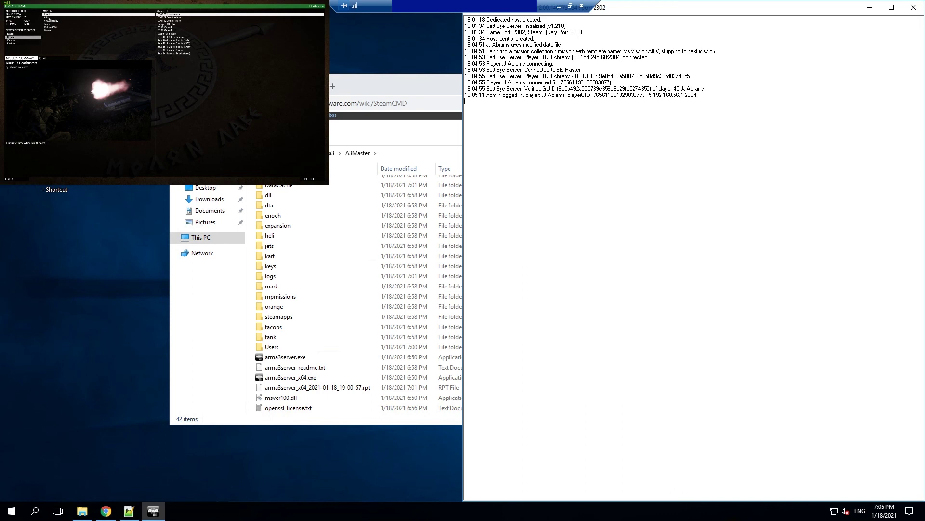
{"action": "left_click", "coordinate": [63, 19]}
{"action": "left_click", "coordinate": [91, 21]}
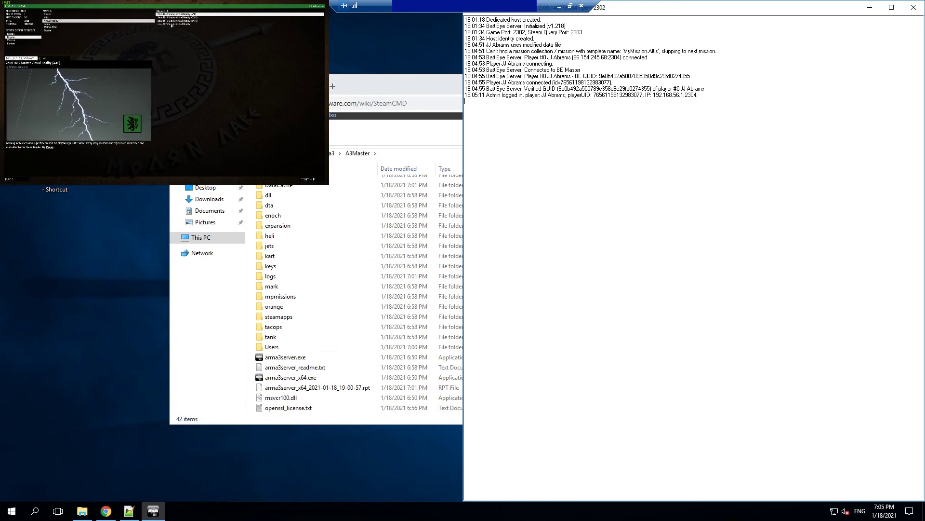
{"action": "left_click", "coordinate": [147, 27]}
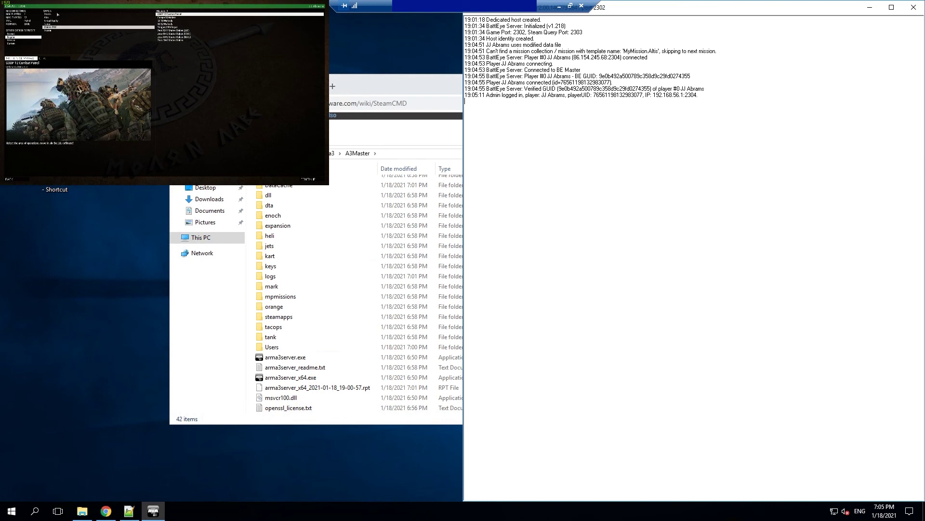
{"action": "left_click", "coordinate": [97, 14]}
{"action": "left_click", "coordinate": [166, 34]}
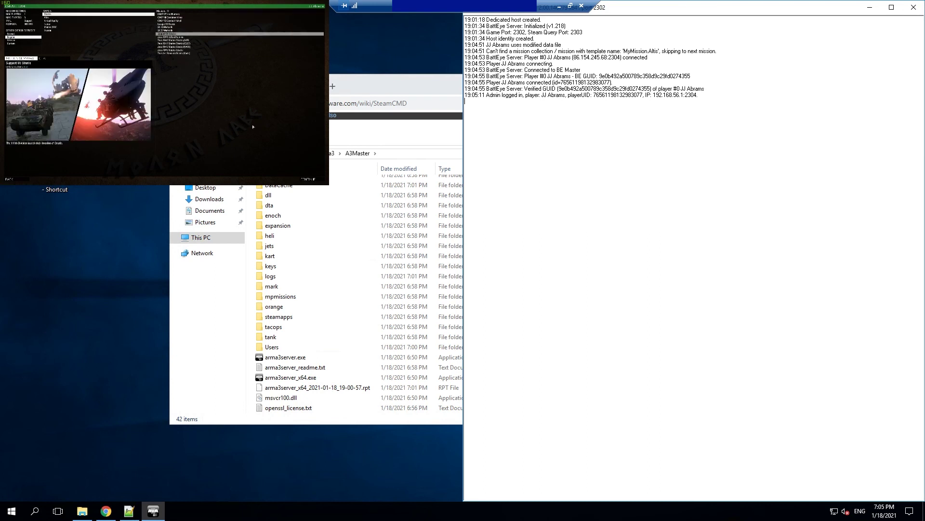
Launch the mission, take the Alpha 1-1 slot and start the game.
{"action": "left_click", "coordinate": [307, 182]}
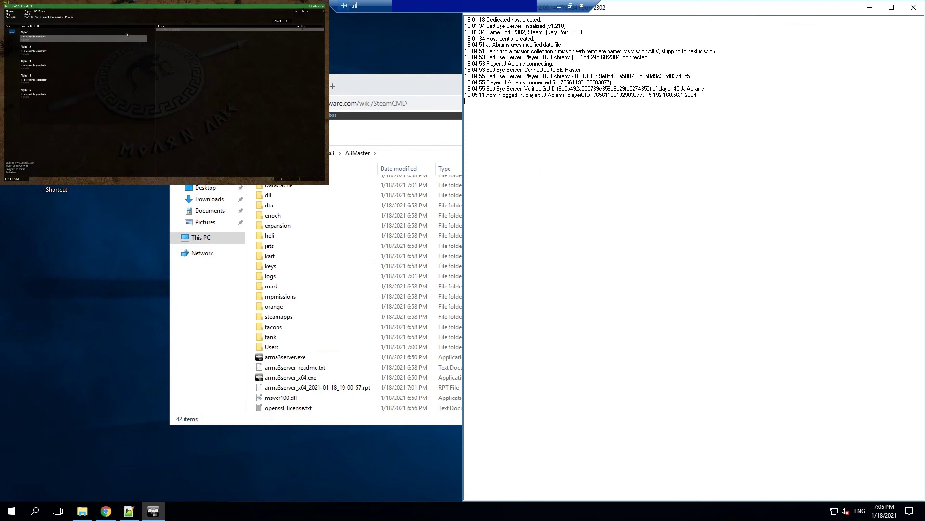
{"action": "left_click", "coordinate": [128, 35]}
{"action": "left_click", "coordinate": [310, 179]}
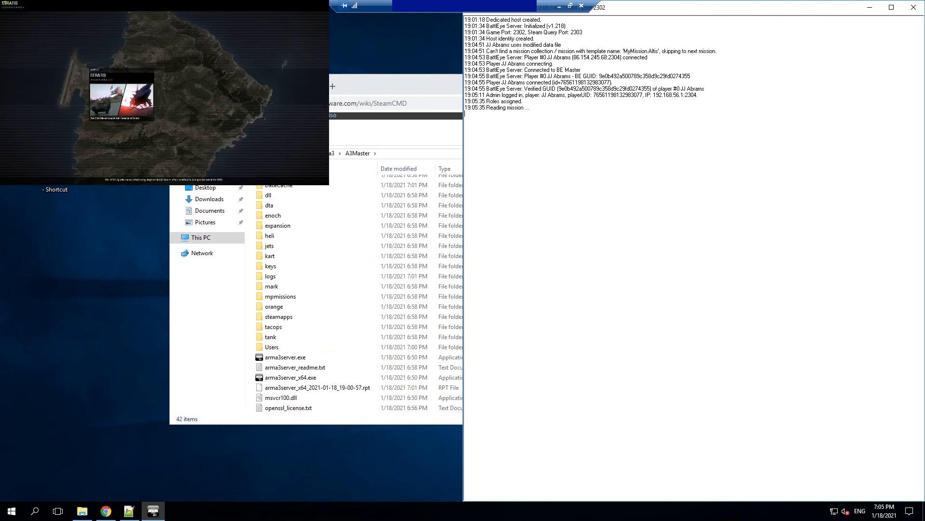